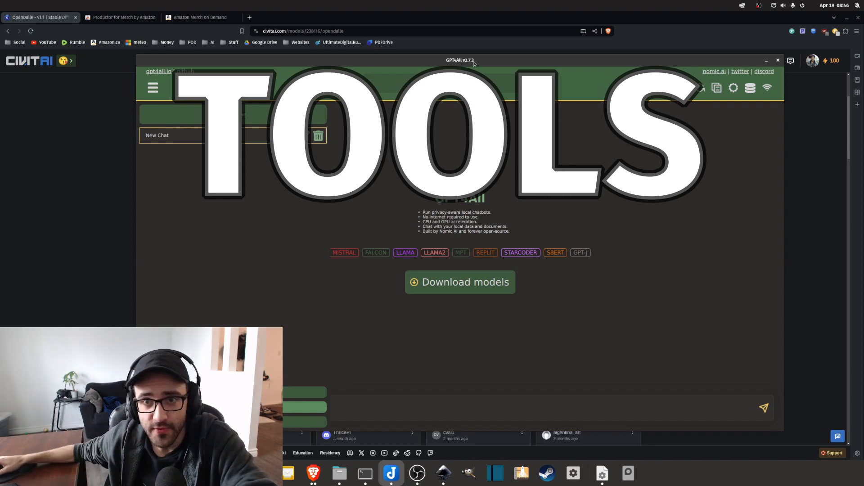
Open GPT4All's list of downloadable models and review the Mistral Instruct entry and its neighbours.
{"action": "left_click_drag", "start_coordinate": [475, 63], "coordinate": [466, 61]}
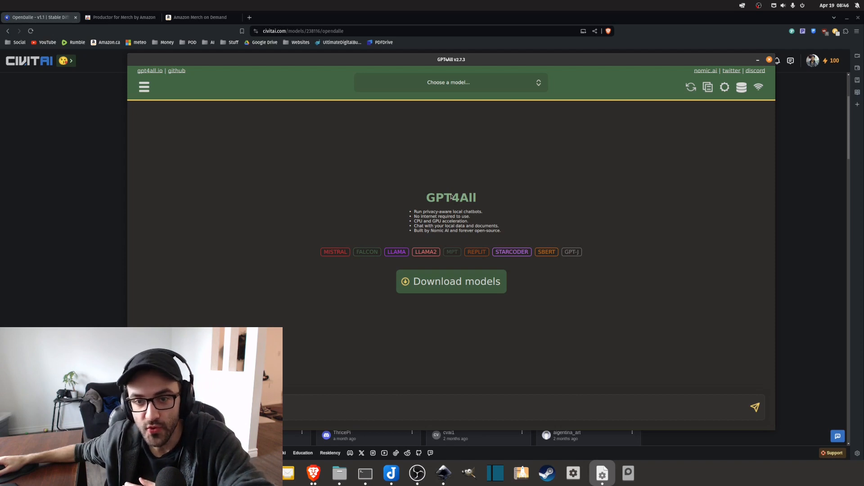
{"action": "left_click", "coordinate": [144, 88]}
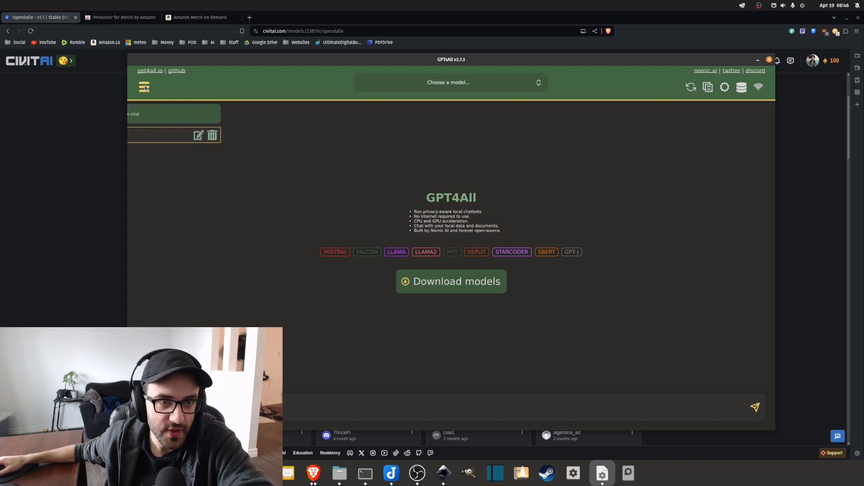
{"action": "left_click", "coordinate": [216, 407]}
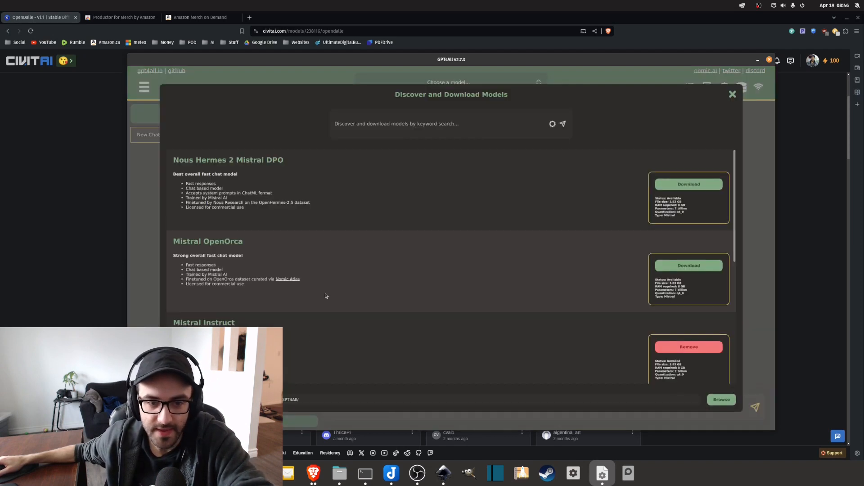
{"action": "scroll", "coordinate": [210, 276], "scroll_direction": "down", "scroll_amount": 2}
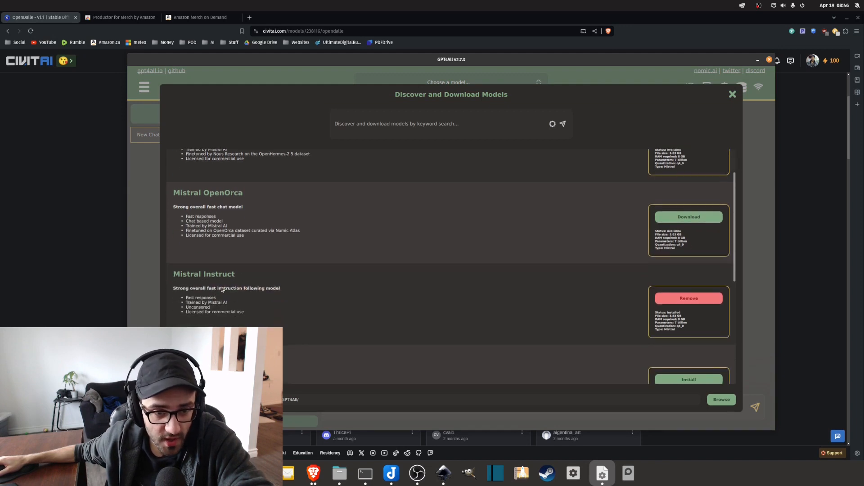
{"action": "scroll", "coordinate": [225, 293], "scroll_direction": "down", "scroll_amount": 3}
{"action": "scroll", "coordinate": [243, 288], "scroll_direction": "up", "scroll_amount": 4}
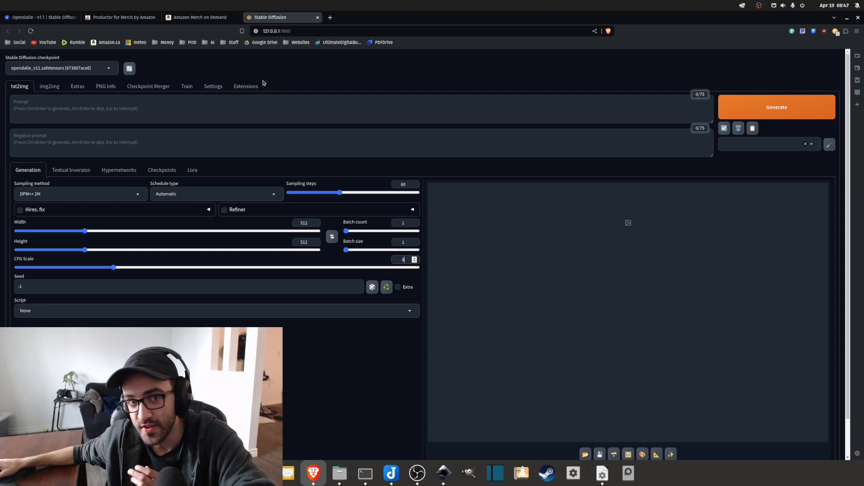
Switch to the OpenDalle page on Civitai and examine the model's name and its description comparing it to DALLE-3.
{"action": "left_click", "coordinate": [57, 18]}
{"action": "left_click_drag", "start_coordinate": [204, 103], "coordinate": [264, 101]}
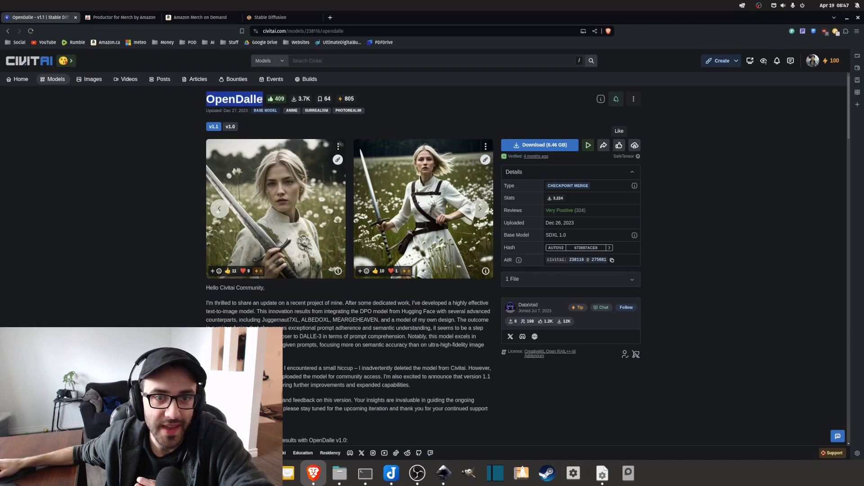
{"action": "left_click", "coordinate": [119, 241]}
{"action": "scroll", "coordinate": [126, 232], "scroll_direction": "down", "scroll_amount": 5}
{"action": "scroll", "coordinate": [133, 226], "scroll_direction": "up", "scroll_amount": 5}
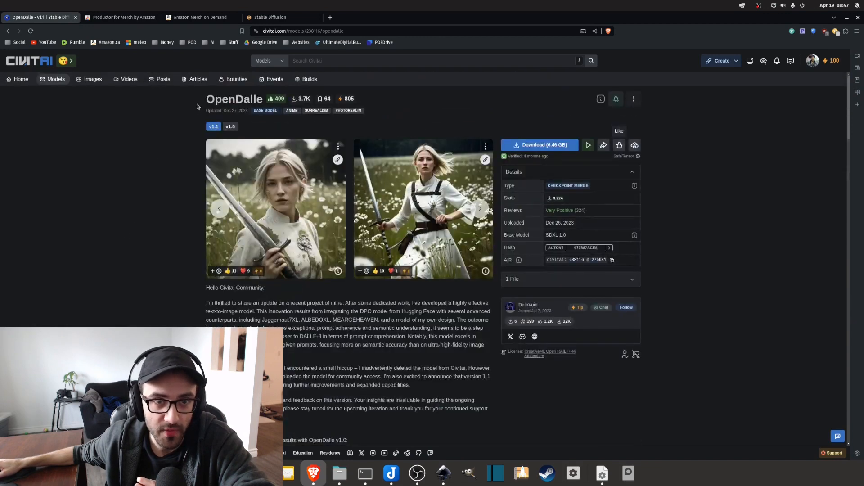
{"action": "left_click_drag", "start_coordinate": [199, 104], "coordinate": [263, 100]}
{"action": "left_click", "coordinate": [135, 351]}
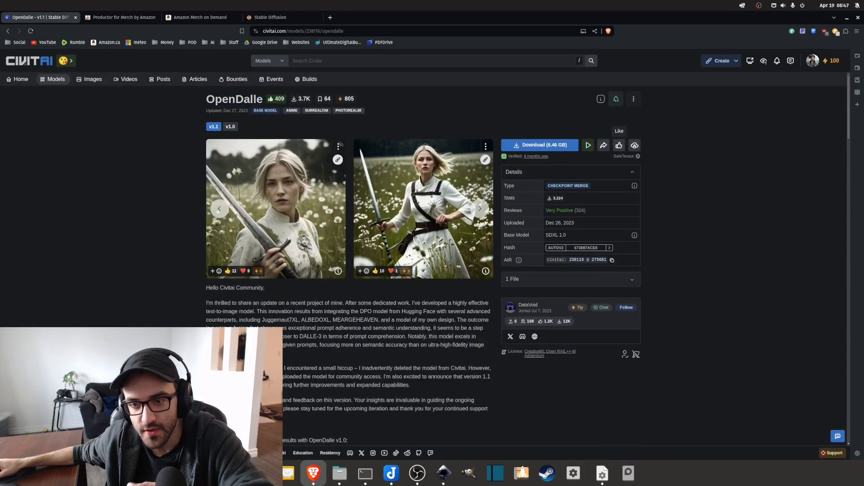
{"action": "scroll", "coordinate": [314, 378], "scroll_direction": "down", "scroll_amount": 2}
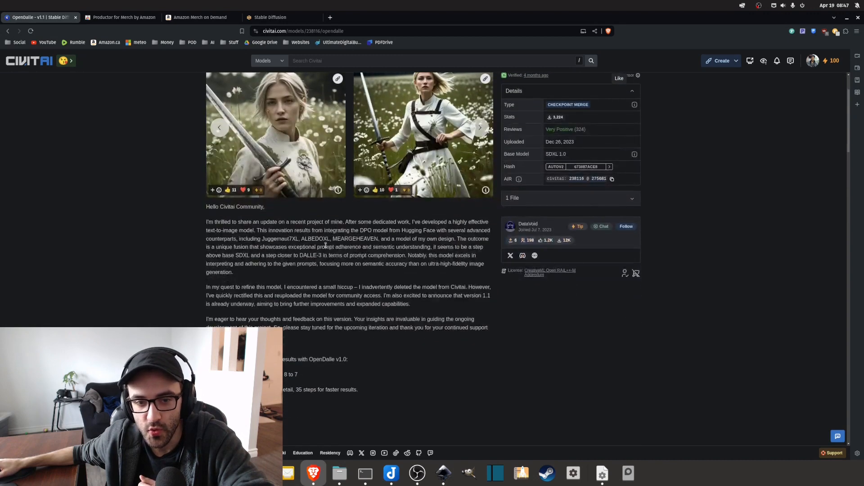
{"action": "left_click_drag", "start_coordinate": [324, 256], "coordinate": [302, 258]}
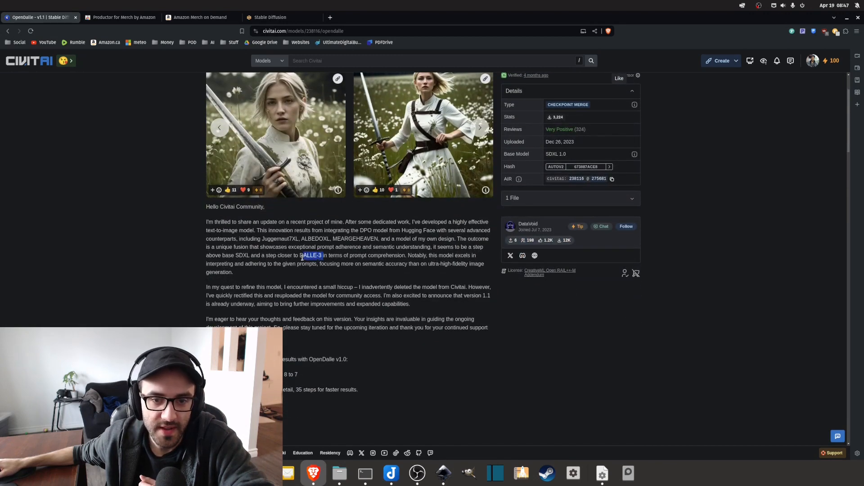
{"action": "scroll", "coordinate": [302, 257], "scroll_direction": "up", "scroll_amount": 2}
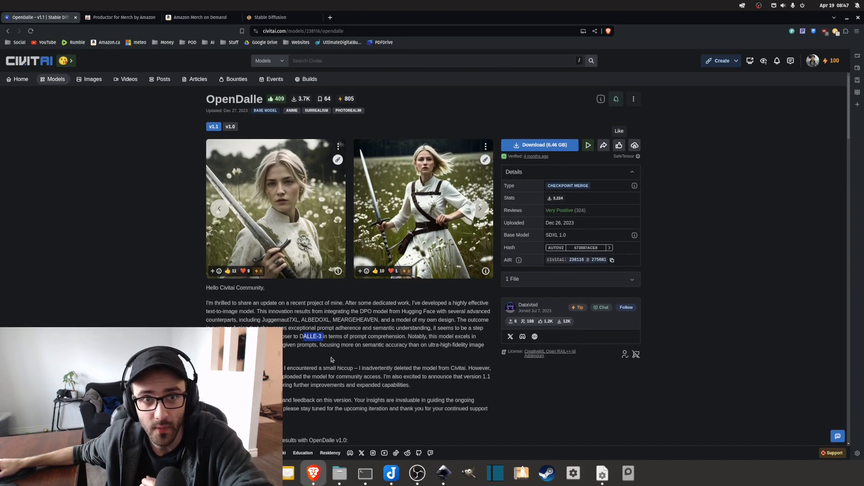
Switch to Inkscape and show the single-scan bitmap tracing options instead of the pixel art ones.
{"action": "key", "text": "alt+Tab"}
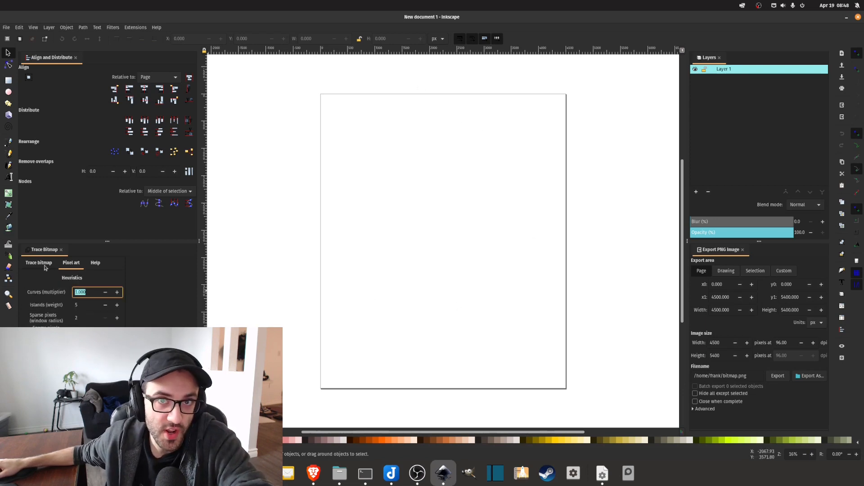
{"action": "left_click", "coordinate": [41, 264]}
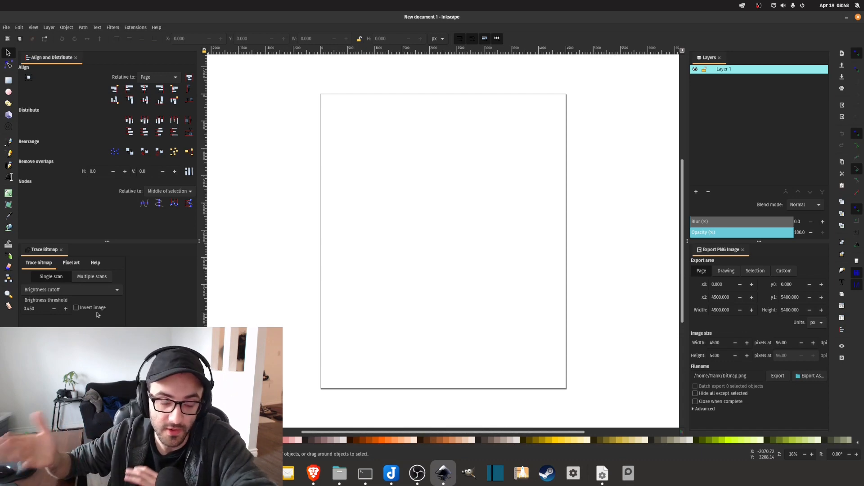
Switch to the browser and read the overview and feature list of the Productor for Merch by Amazon extension, including the banned-keyword notification.
{"action": "key", "text": "alt+Tab"}
{"action": "scroll", "coordinate": [203, 234], "scroll_direction": "down", "scroll_amount": 1}
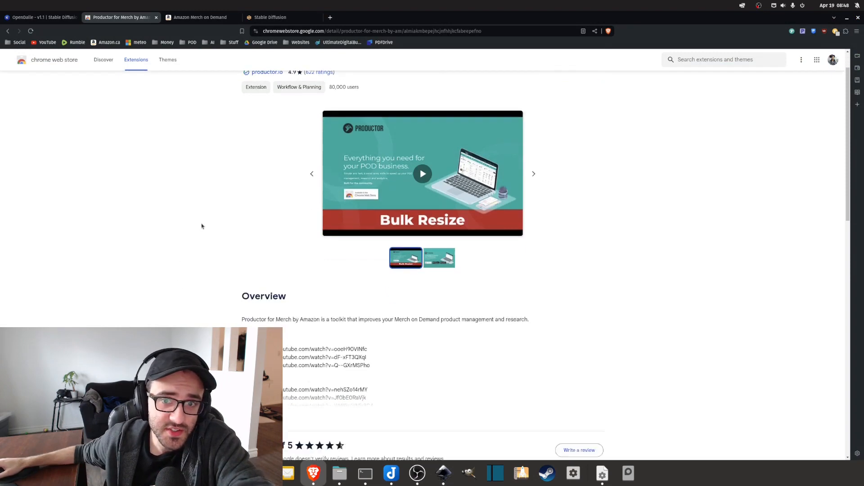
{"action": "scroll", "coordinate": [201, 225], "scroll_direction": "up", "scroll_amount": 1}
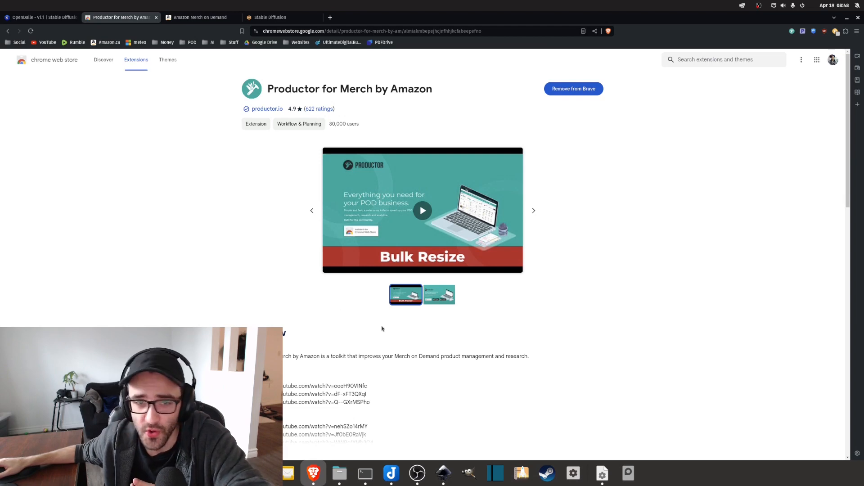
{"action": "scroll", "coordinate": [383, 328], "scroll_direction": "down", "scroll_amount": 4}
{"action": "left_click", "coordinate": [253, 253]}
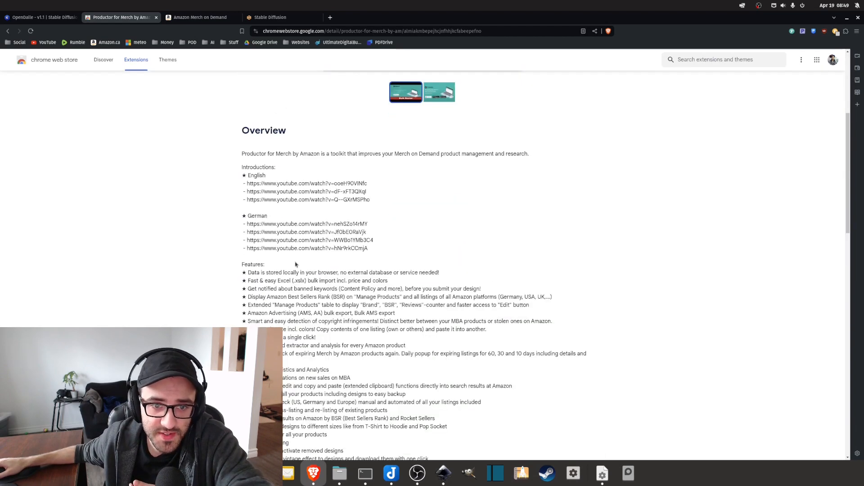
{"action": "scroll", "coordinate": [412, 288], "scroll_direction": "down", "scroll_amount": 5}
{"action": "scroll", "coordinate": [412, 288], "scroll_direction": "up", "scroll_amount": 5}
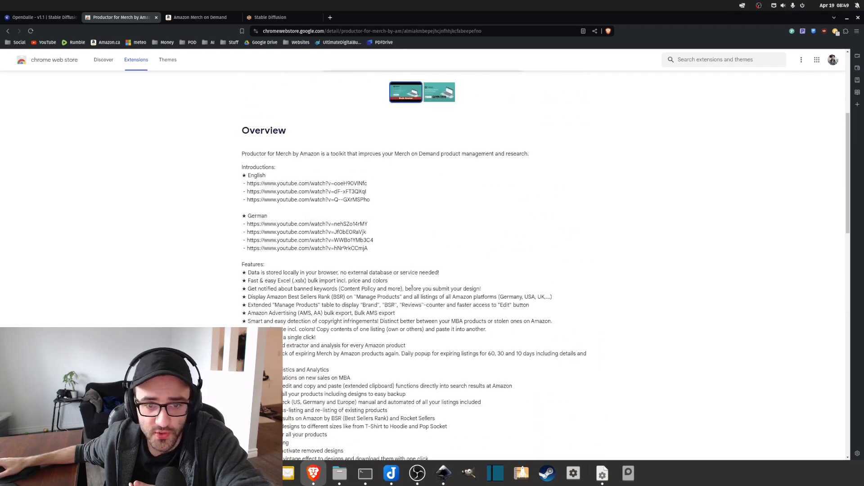
{"action": "scroll", "coordinate": [412, 291], "scroll_direction": "up", "scroll_amount": 4}
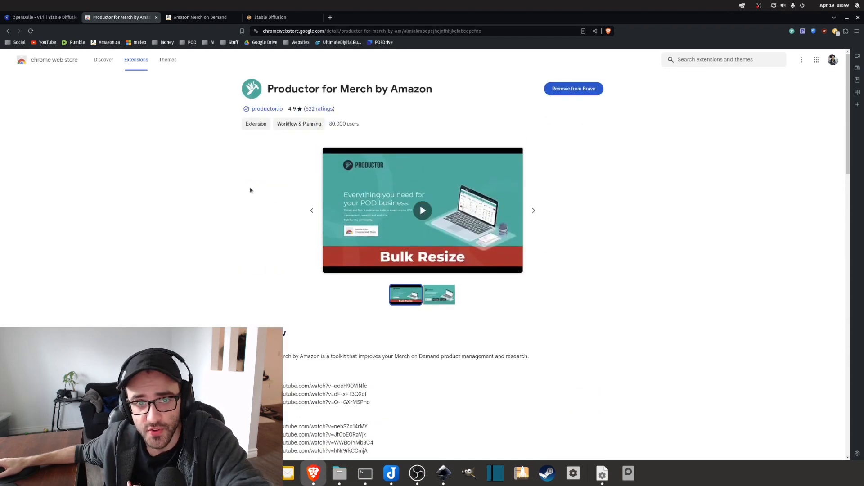
{"action": "scroll", "coordinate": [225, 196], "scroll_direction": "down", "scroll_amount": 5}
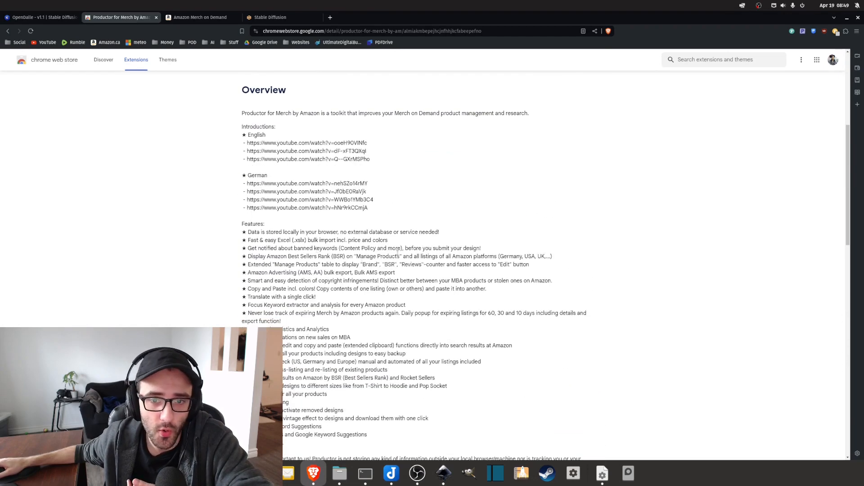
{"action": "triple_click", "coordinate": [410, 249]}
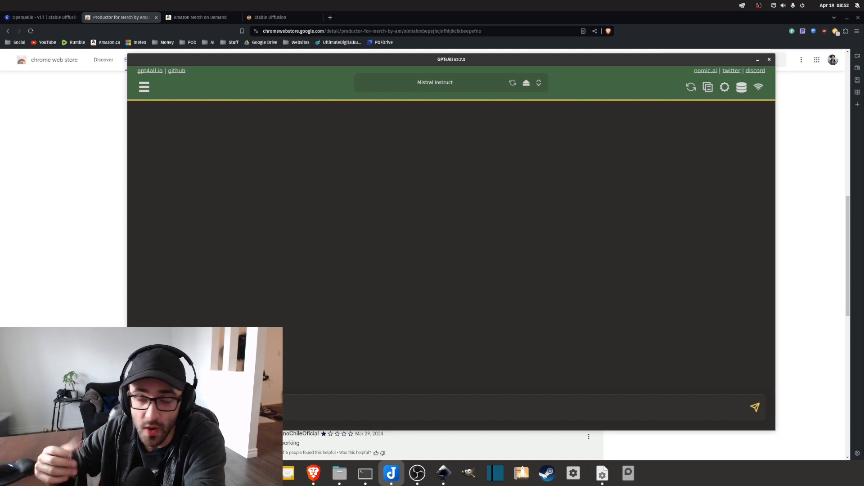
Ask Mistral Instruct in GPT4All: "Give me 10 simple designs ideas for a t-shirt graphic design without text. Make it about mother's day.".
{"action": "key", "text": "ctrl+v"}
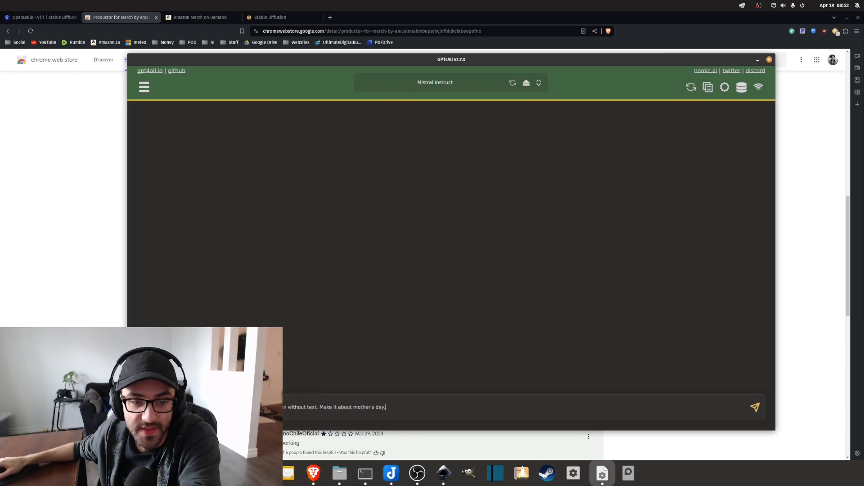
{"action": "left_click_drag", "start_coordinate": [460, 59], "coordinate": [548, 34]}
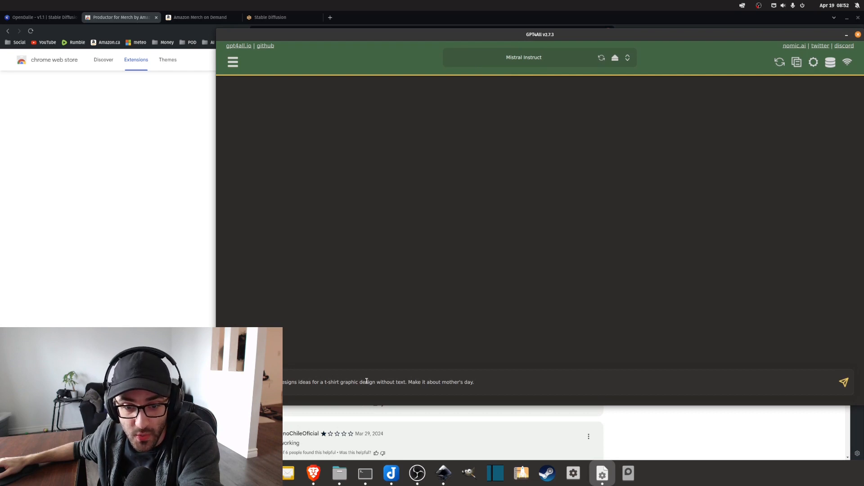
{"action": "left_click_drag", "start_coordinate": [406, 382], "coordinate": [280, 381]}
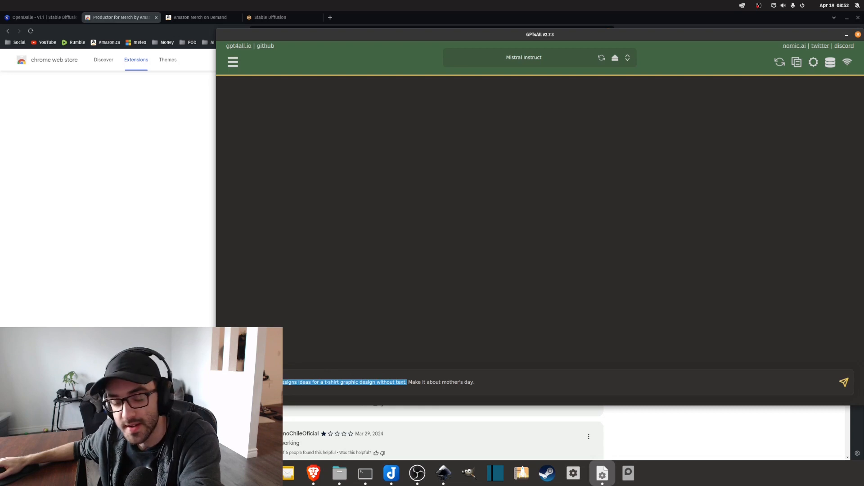
{"action": "triple_click", "coordinate": [275, 381]}
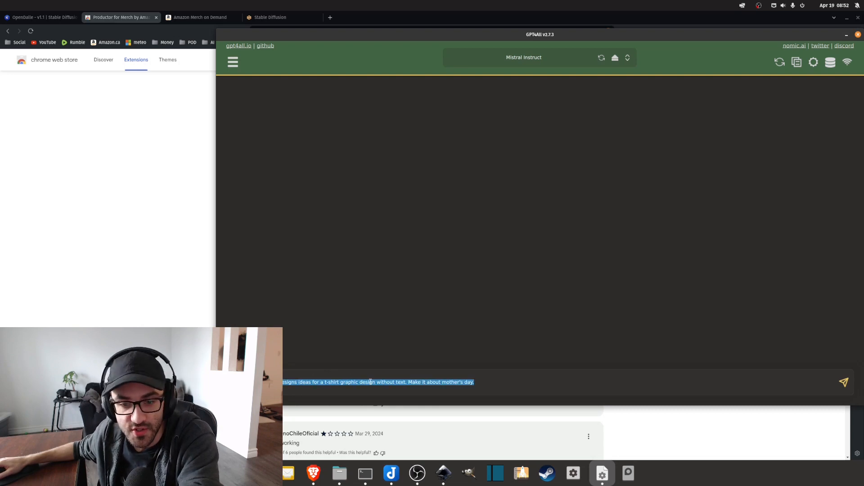
{"action": "left_click", "coordinate": [370, 381]}
{"action": "left_click_drag", "start_coordinate": [408, 382], "coordinate": [280, 382]}
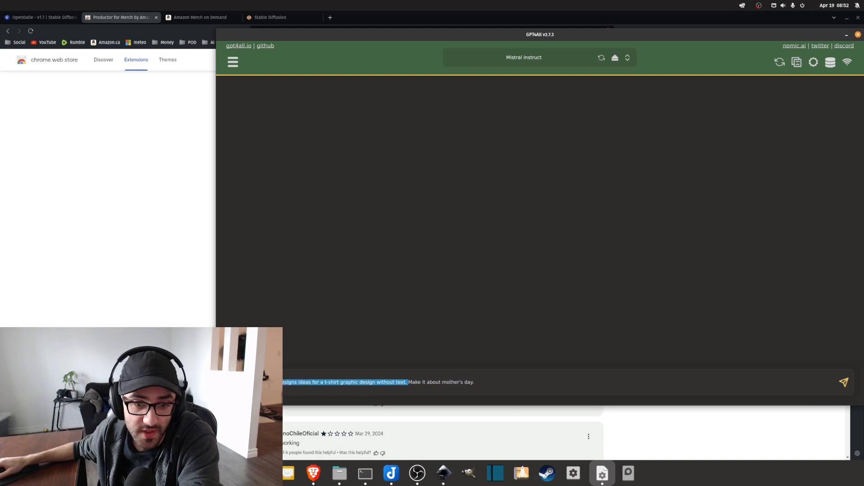
{"action": "left_click", "coordinate": [417, 382]}
{"action": "mouse_move", "coordinate": [410, 382]}
{"action": "left_mouse_down"}
{"action": "mouse_move", "coordinate": [480, 383]}
{"action": "mouse_move", "coordinate": [416, 382]}
{"action": "left_mouse_up"}
{"action": "left_click", "coordinate": [488, 384]}
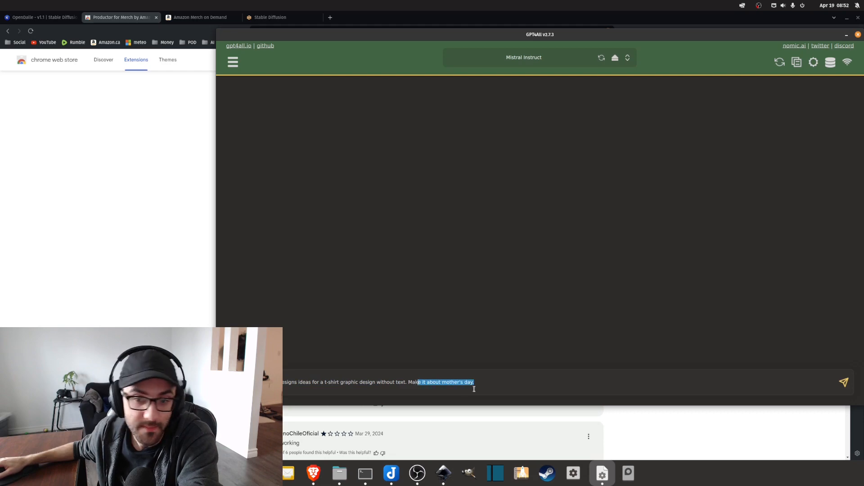
{"action": "triple_click", "coordinate": [478, 385]}
{"action": "key", "text": "BackSpace"}
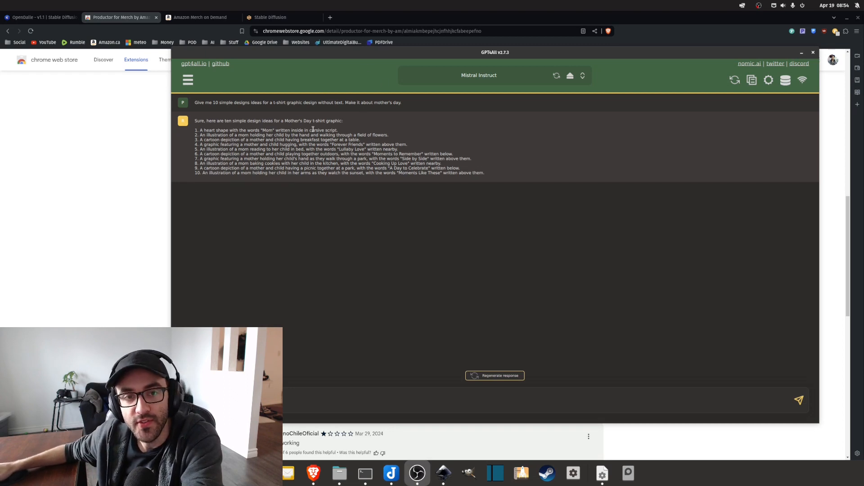
Read the first generated design idea closely, checking whether it asks for any wording in the graphic.
{"action": "left_click_drag", "start_coordinate": [343, 130], "coordinate": [194, 131]}
{"action": "left_click", "coordinate": [220, 130]}
{"action": "left_click", "coordinate": [204, 129]}
{"action": "left_click", "coordinate": [244, 128]}
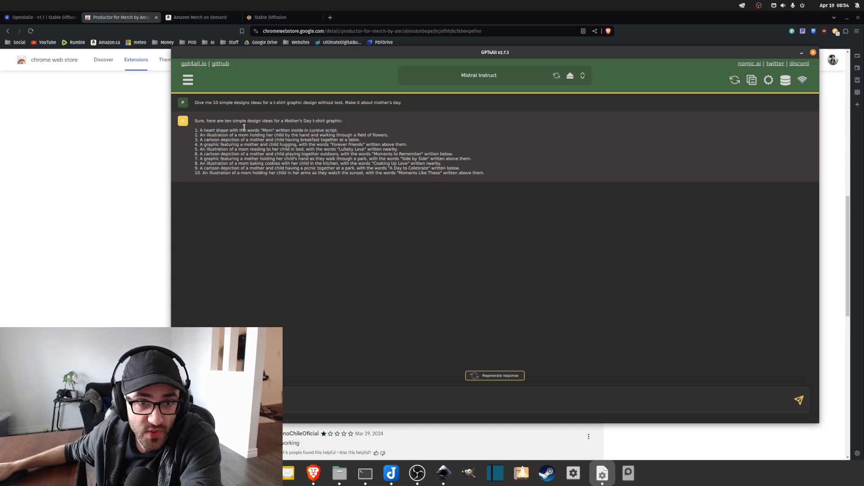
{"action": "double_click", "coordinate": [263, 130]}
{"action": "double_click", "coordinate": [283, 130]}
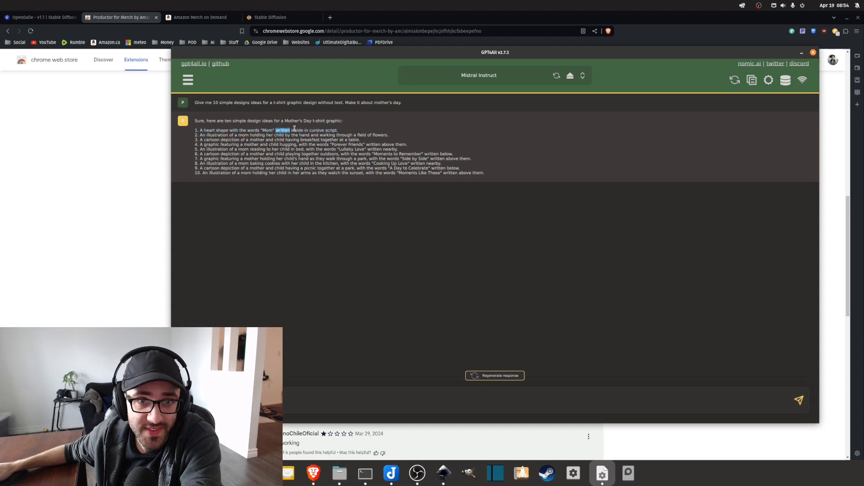
{"action": "double_click", "coordinate": [317, 130]}
{"action": "double_click", "coordinate": [331, 130]}
{"action": "left_click", "coordinate": [273, 207]}
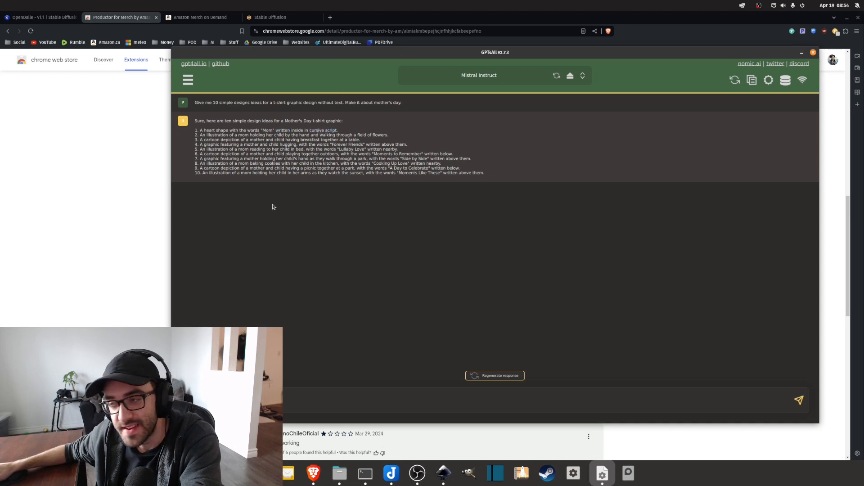
{"action": "double_click", "coordinate": [267, 130]}
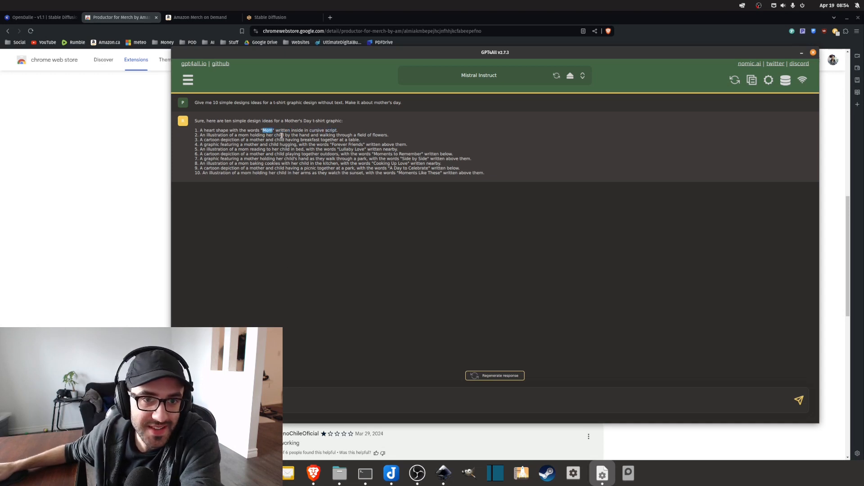
Select the whole first design idea, the heart shape with "Mom" in cursive script, and switch to Joplin.
{"action": "left_click_drag", "start_coordinate": [346, 130], "coordinate": [195, 129]}
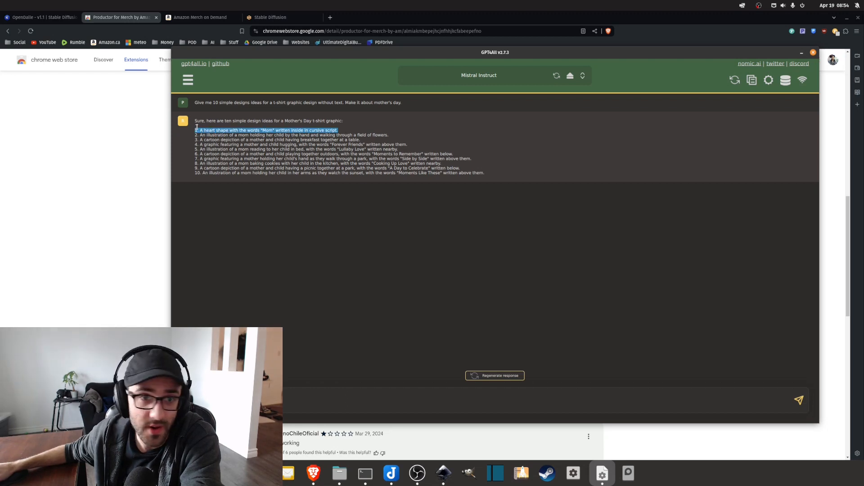
{"action": "left_click", "coordinate": [199, 130]}
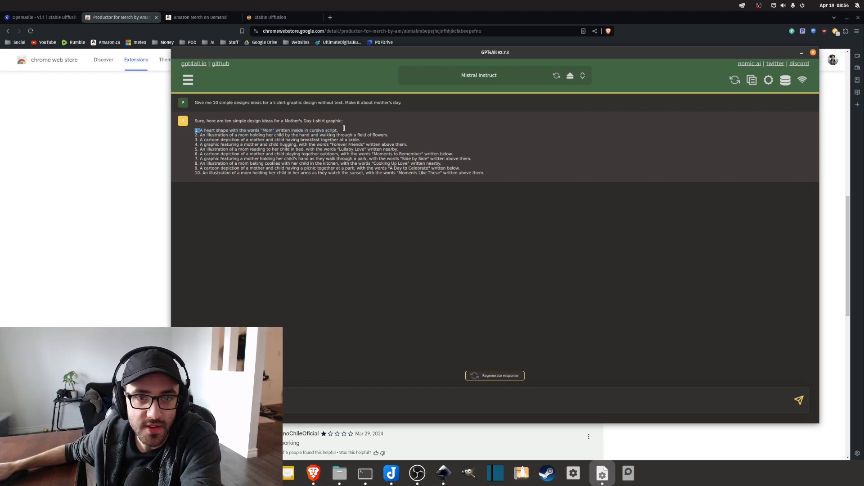
{"action": "mouse_move", "coordinate": [344, 128]}
{"action": "left_mouse_down"}
{"action": "mouse_move", "coordinate": [194, 128]}
{"action": "mouse_move", "coordinate": [346, 132]}
{"action": "left_mouse_up"}
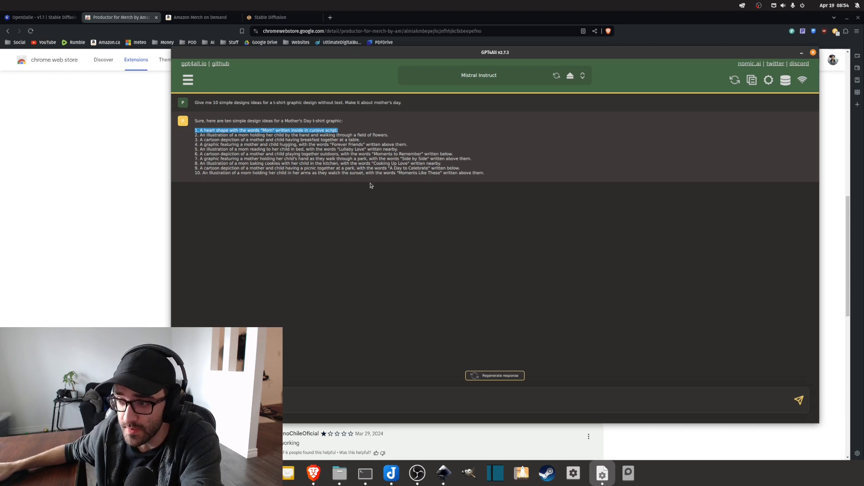
{"action": "key", "text": "alt+Tab"}
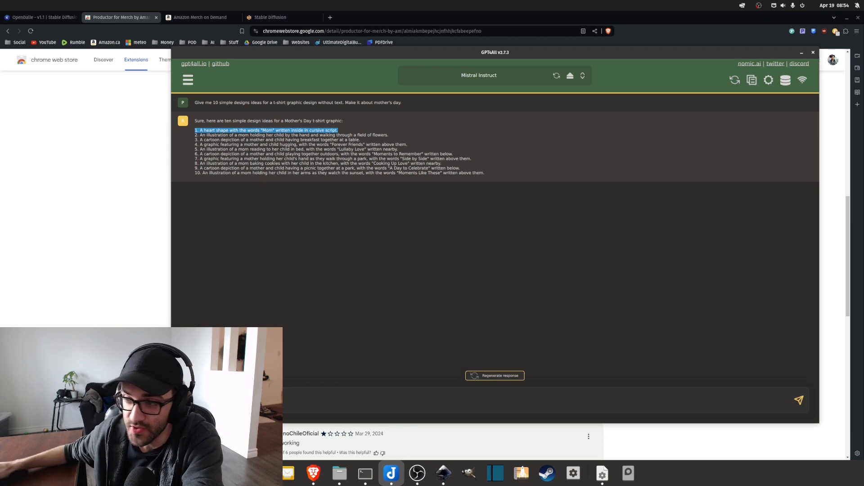
Switch to Stable Diffusion in the browser and review the heart-and-flower "Mom" prompt phrase by phrase, including its design, background and illustration style wording.
{"action": "left_click", "coordinate": [343, 129]}
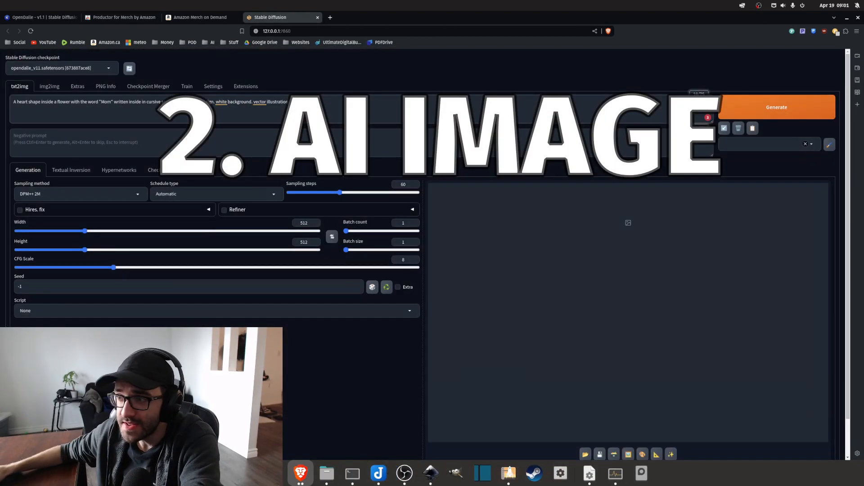
{"action": "key", "text": "ctrl+a"}
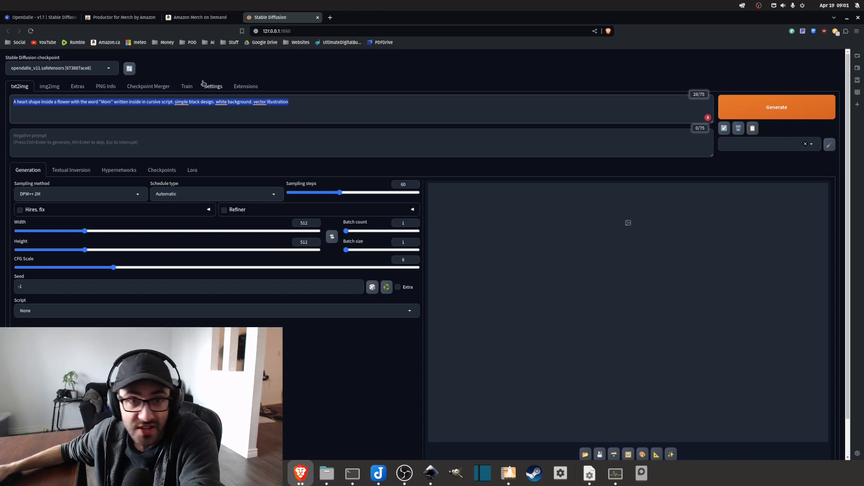
{"action": "left_click", "coordinate": [173, 66]}
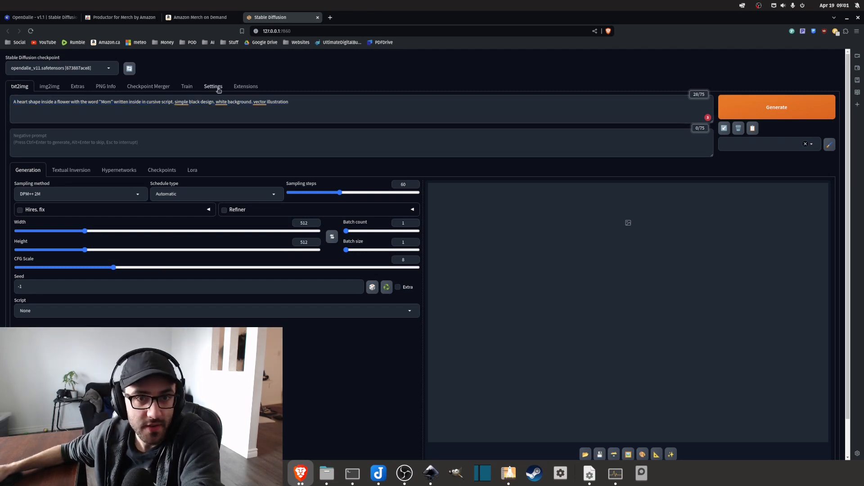
{"action": "triple_click", "coordinate": [260, 101]}
{"action": "left_click", "coordinate": [295, 103]}
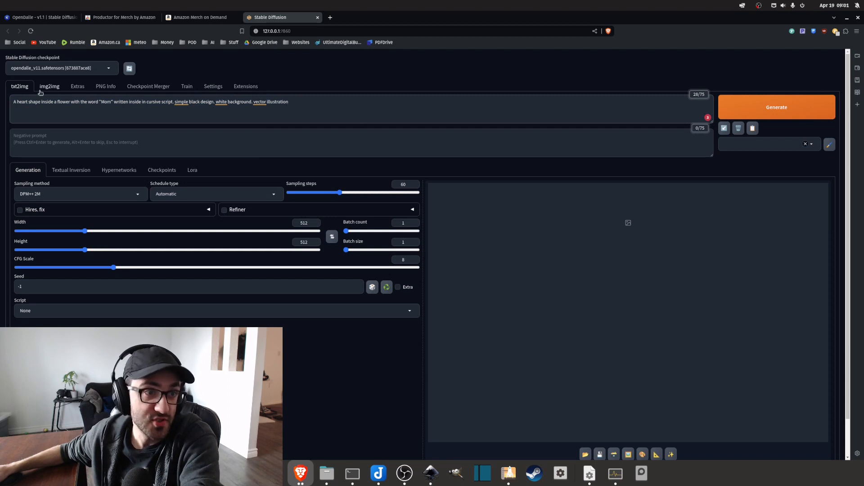
{"action": "left_click_drag", "start_coordinate": [12, 103], "coordinate": [257, 117]}
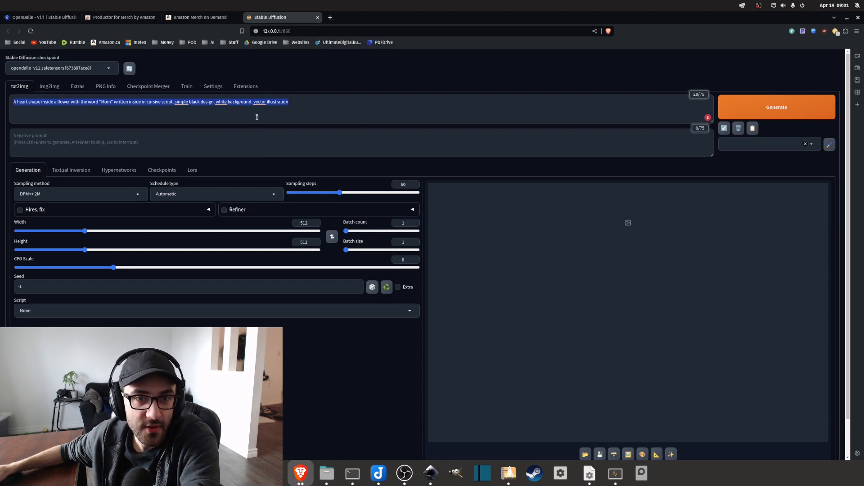
{"action": "left_click", "coordinate": [39, 116]}
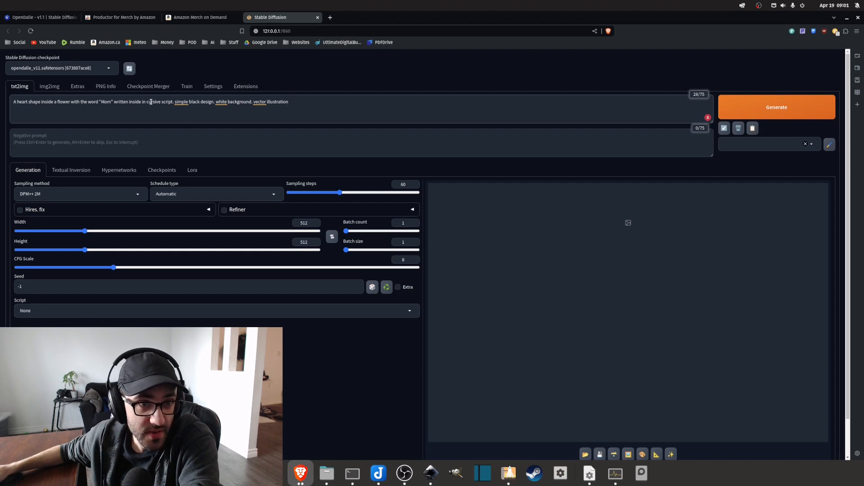
{"action": "left_click_drag", "start_coordinate": [175, 103], "coordinate": [251, 103]}
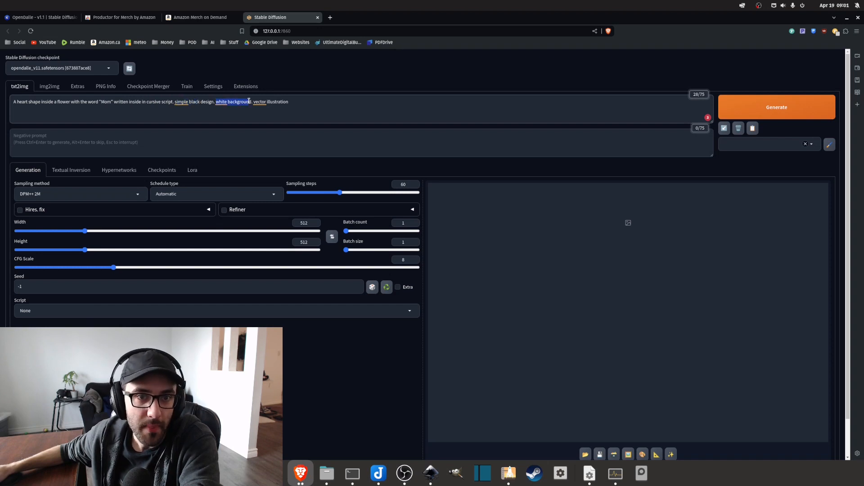
{"action": "left_click", "coordinate": [290, 103]}
{"action": "key", "text": "ctrl+a"}
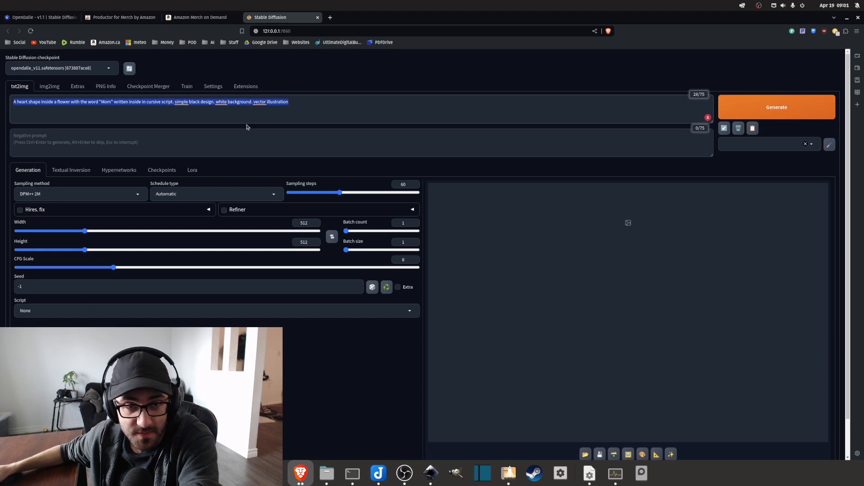
{"action": "left_click", "coordinate": [301, 100]}
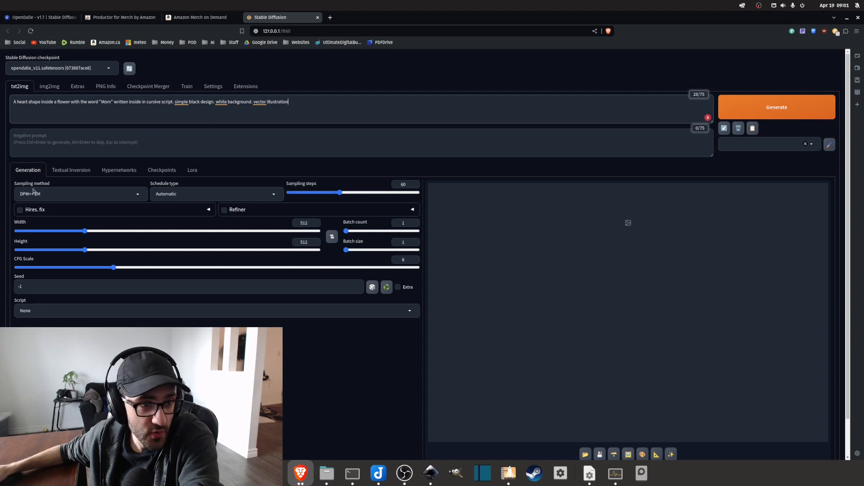
Check the sampling methods, keep DPM++ 2M, and generate the image from the heart-inside-a-flower "Mom" prompt.
{"action": "left_click", "coordinate": [90, 194]}
{"action": "left_click", "coordinate": [343, 350]}
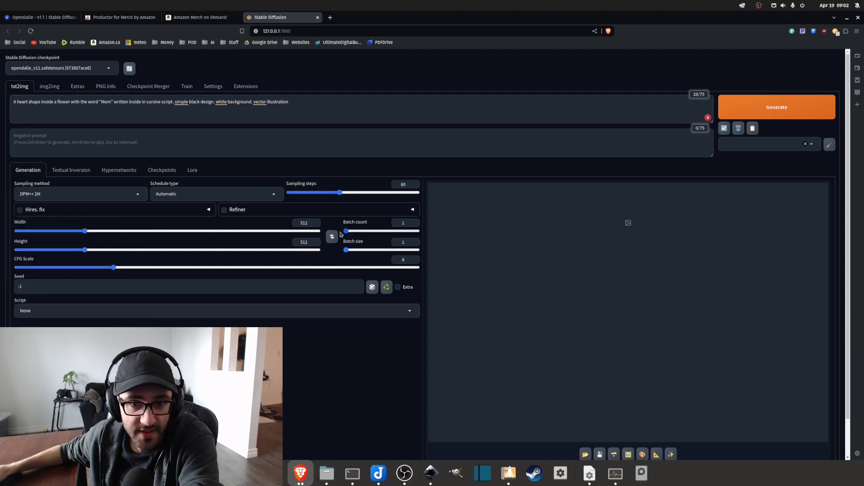
{"action": "left_click", "coordinate": [775, 117]}
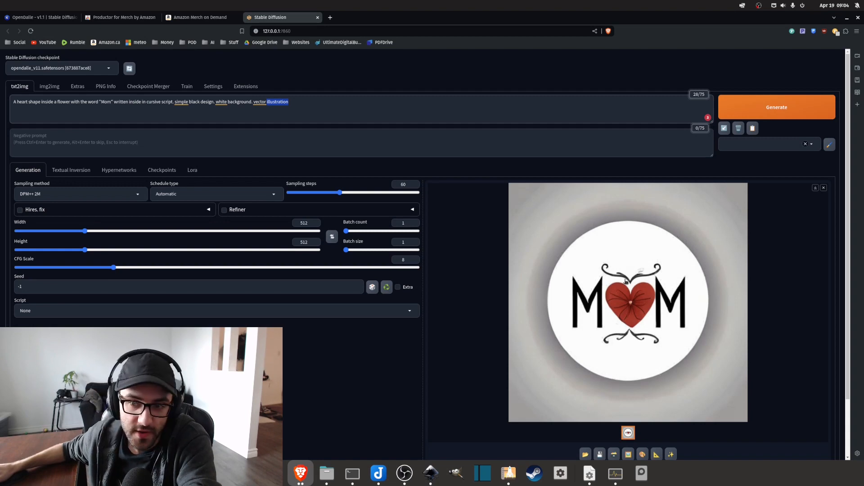
Open the output directory of the generated images and move its window clear of the Stable Diffusion prompt.
{"action": "left_click", "coordinate": [585, 456]}
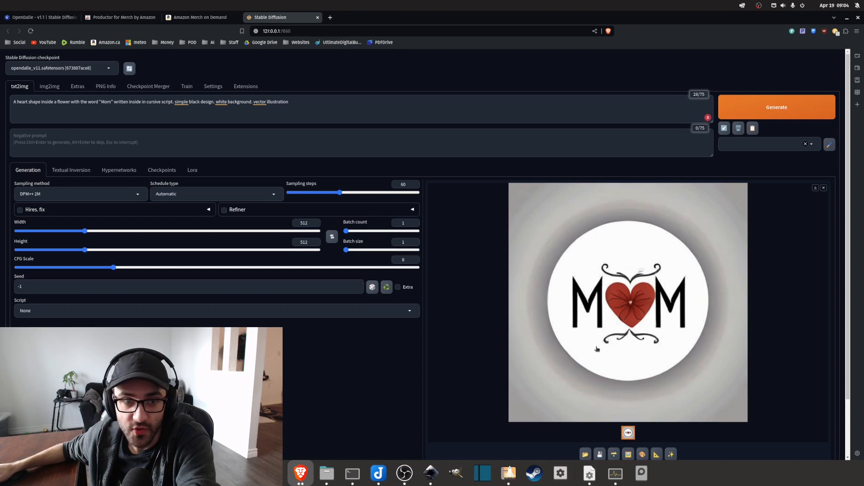
{"action": "left_click", "coordinate": [586, 455]}
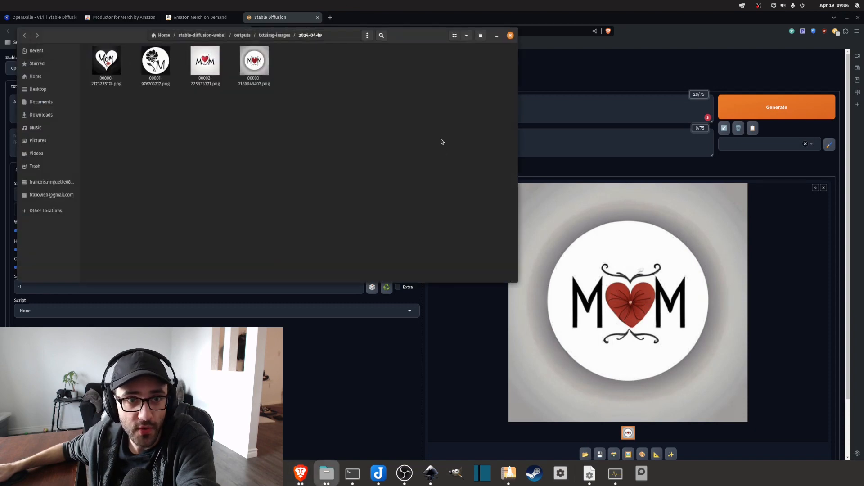
{"action": "left_click_drag", "start_coordinate": [410, 45], "coordinate": [659, 106]}
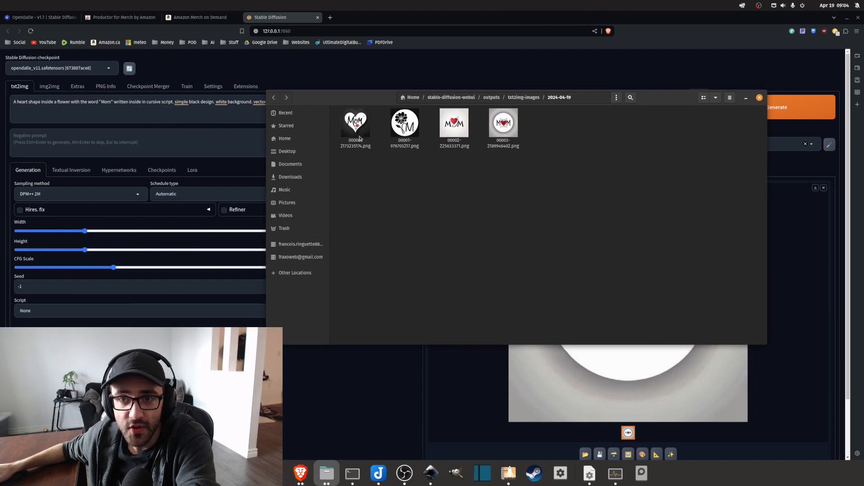
{"action": "left_click_drag", "start_coordinate": [370, 100], "coordinate": [500, 114]}
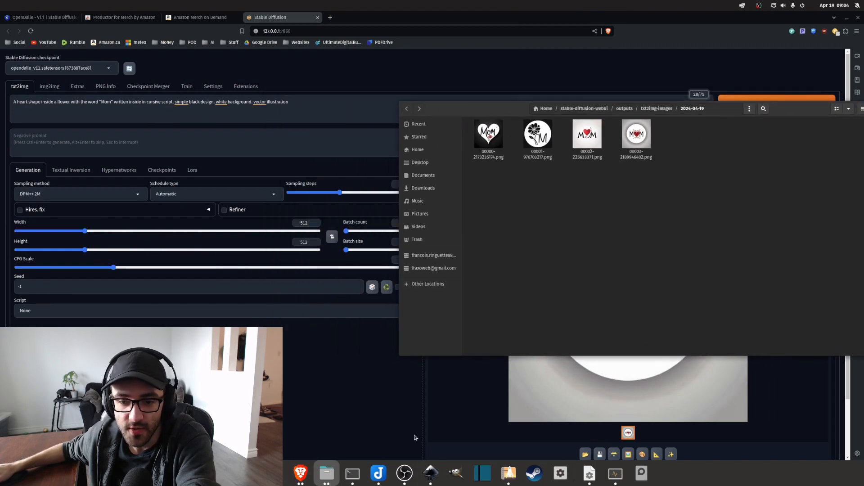
Switch to Inkscape and import 00003-2189946402.png from the output folder as an embedded image with DPI from file and rendering mode None (auto).
{"action": "left_click", "coordinate": [431, 473]}
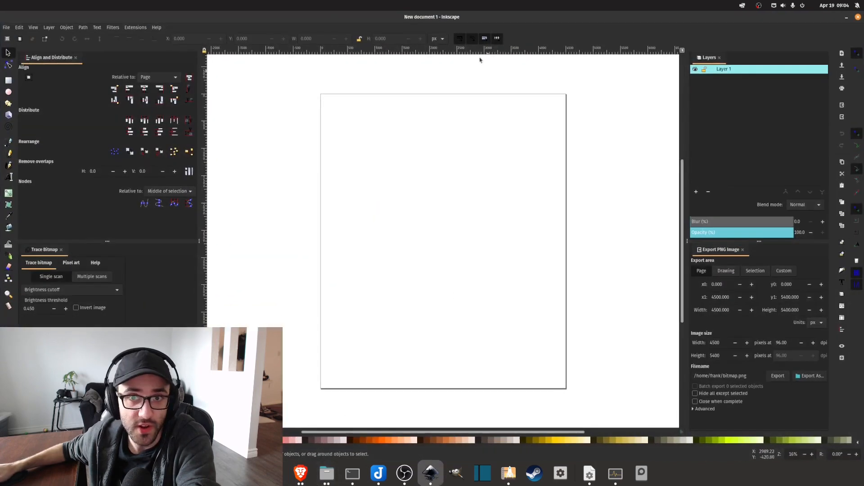
{"action": "left_click", "coordinate": [327, 480]}
{"action": "left_click", "coordinate": [374, 423]}
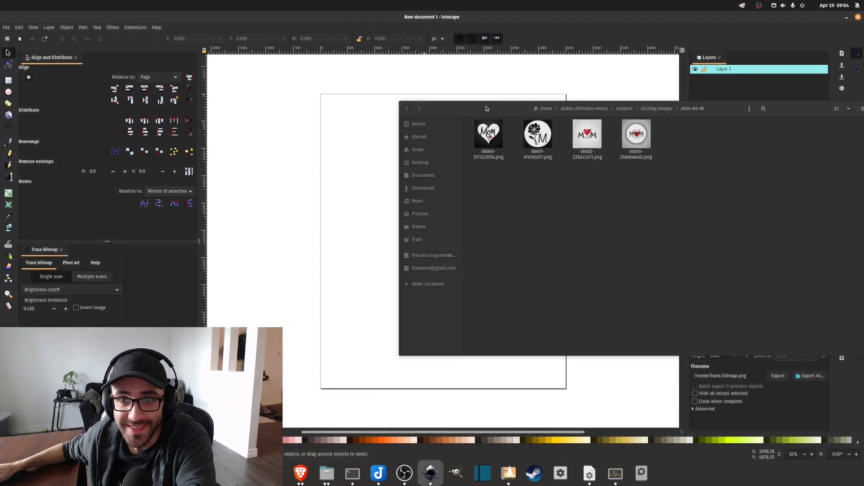
{"action": "left_click", "coordinate": [424, 360]}
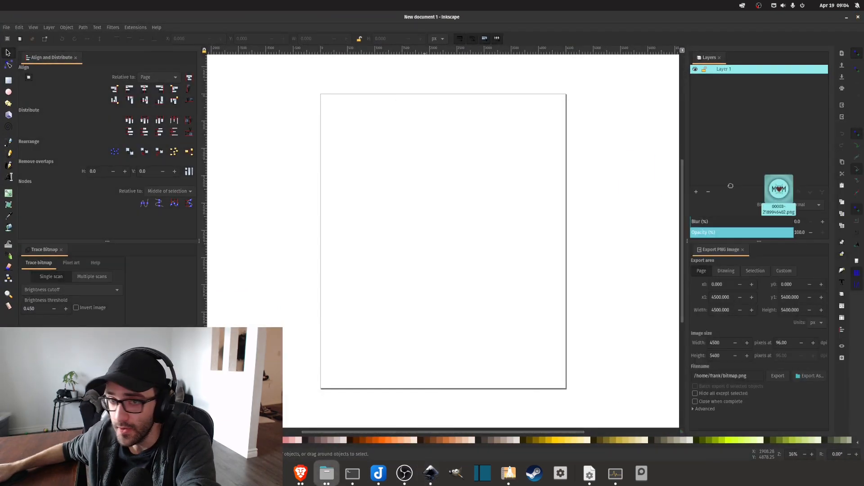
{"action": "left_click_drag", "start_coordinate": [778, 185], "coordinate": [431, 189]}
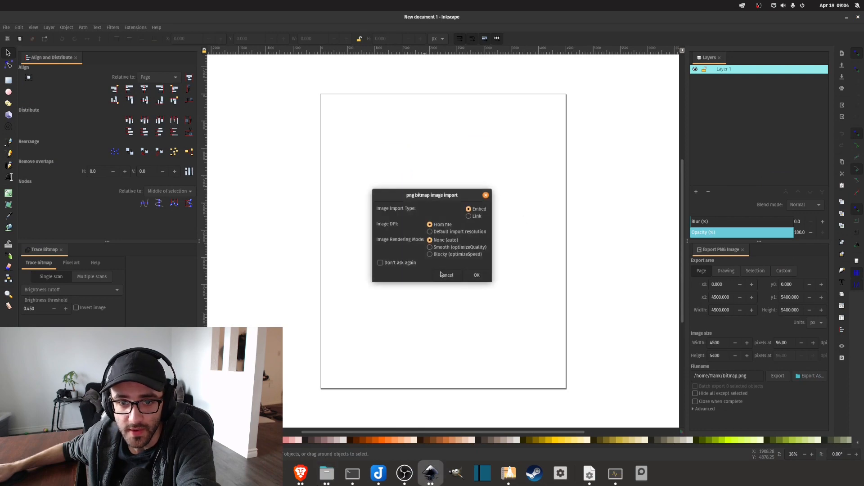
{"action": "left_click", "coordinate": [474, 275]}
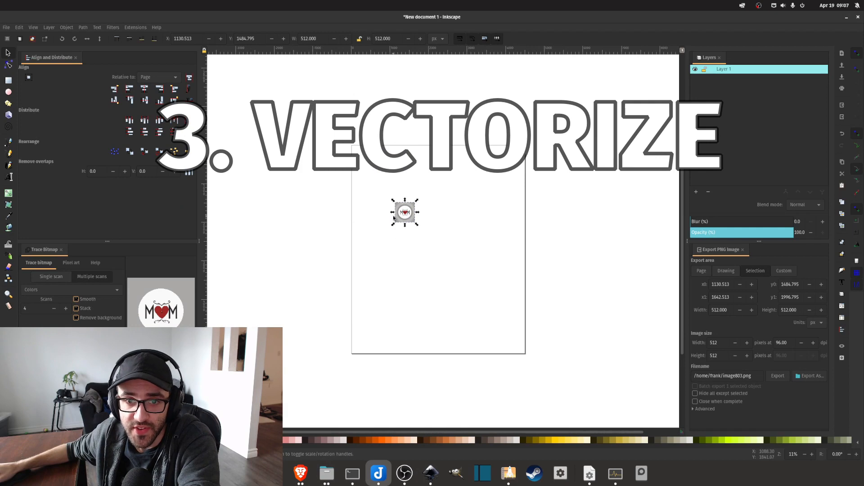
Examine the imported MOM image's lettering, heart and gray background up close, shifting the image up the page.
{"action": "scroll", "coordinate": [406, 217], "scroll_direction": "up", "scroll_amount": 5}
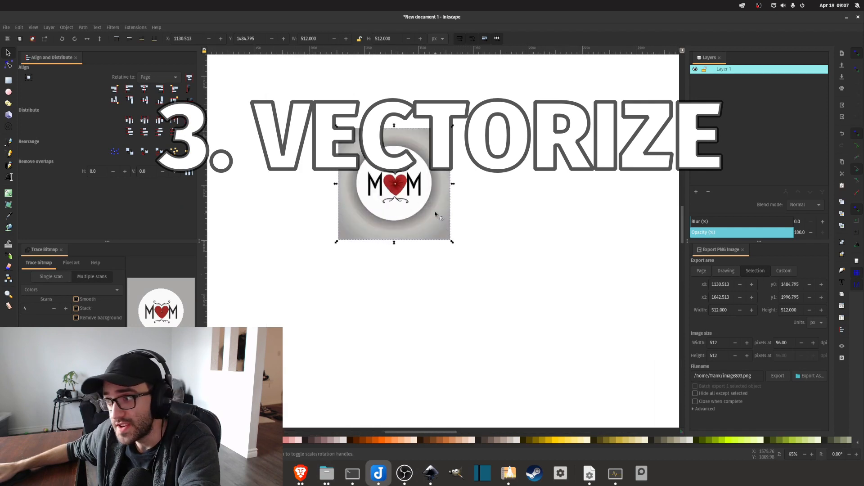
{"action": "scroll", "coordinate": [433, 206], "scroll_direction": "up", "scroll_amount": 3}
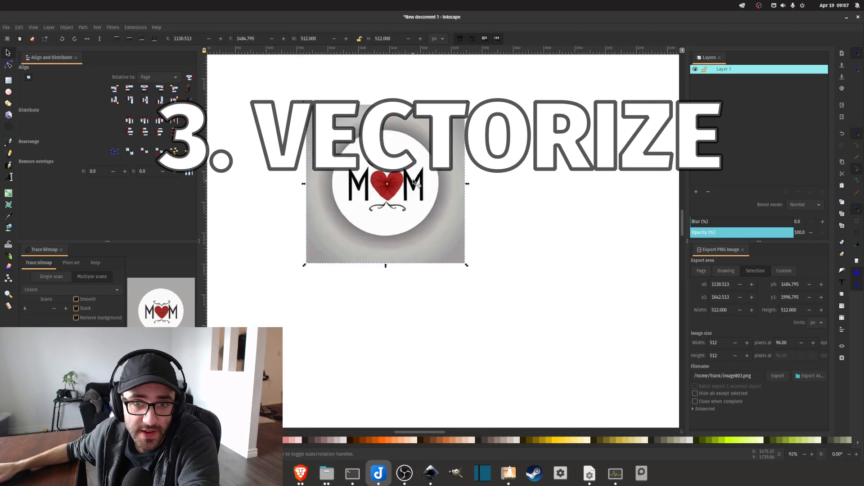
{"action": "scroll", "coordinate": [401, 211], "scroll_direction": "down", "scroll_amount": 3}
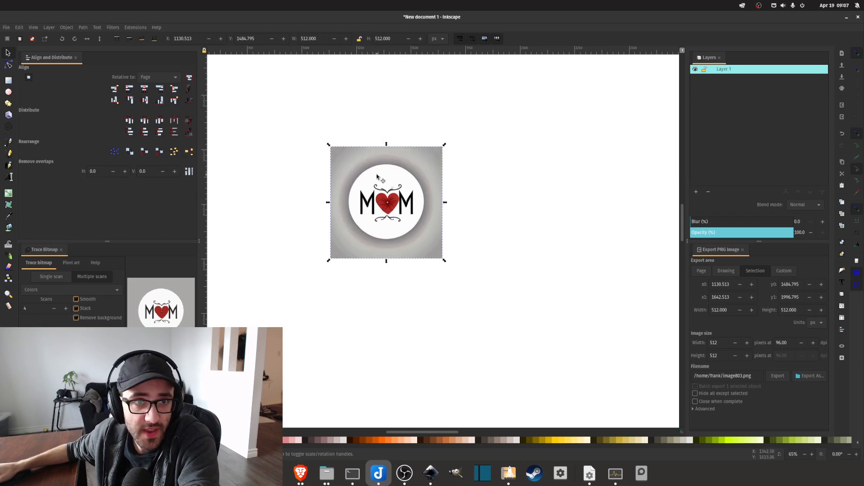
{"action": "scroll", "coordinate": [390, 158], "scroll_direction": "down", "scroll_amount": 2}
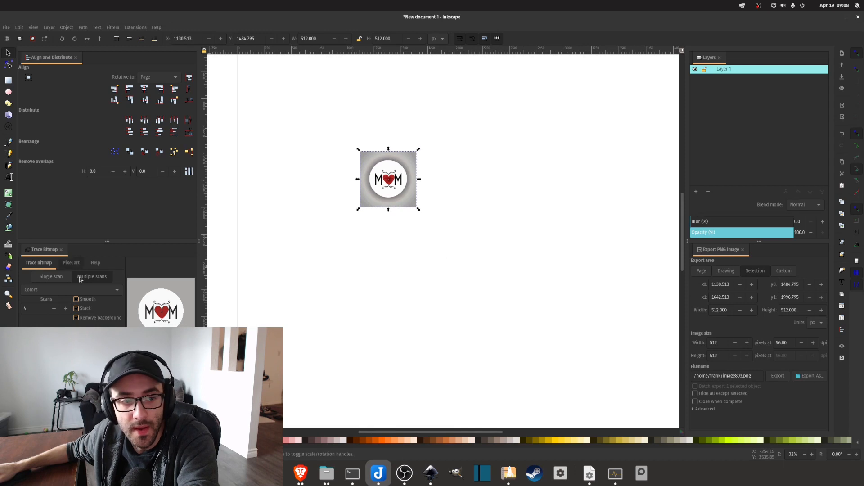
{"action": "left_click_drag", "start_coordinate": [388, 179], "coordinate": [403, 136]}
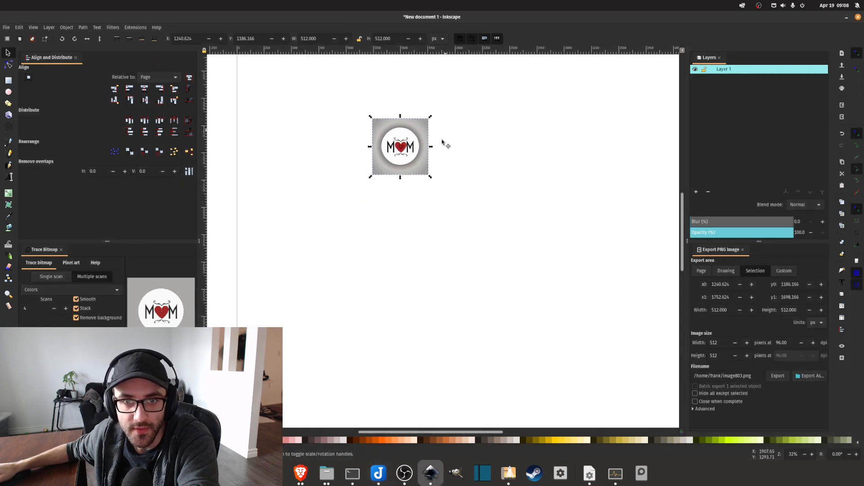
{"action": "scroll", "coordinate": [408, 189], "scroll_direction": "up", "scroll_amount": 2}
{"action": "scroll", "coordinate": [408, 189], "scroll_direction": "down", "scroll_amount": 2}
{"action": "scroll", "coordinate": [378, 140], "scroll_direction": "up", "scroll_amount": 2}
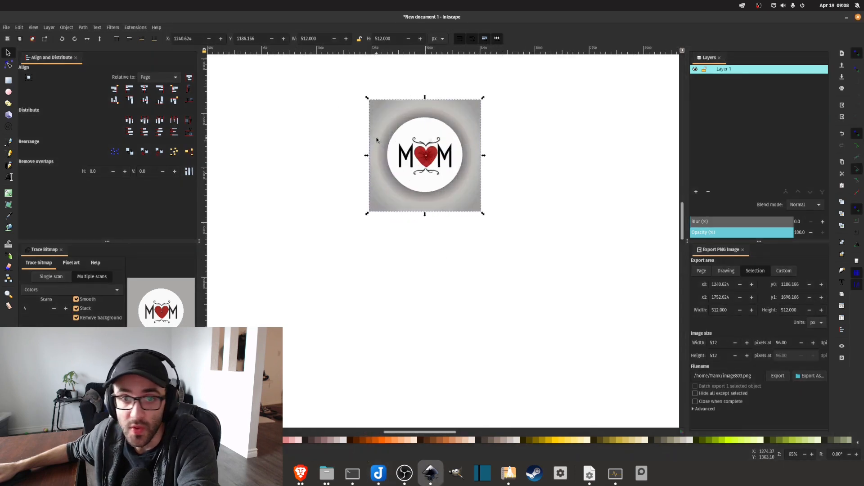
{"action": "scroll", "coordinate": [483, 212], "scroll_direction": "up", "scroll_amount": 4}
{"action": "scroll", "coordinate": [302, 207], "scroll_direction": "down", "scroll_amount": 4}
{"action": "scroll", "coordinate": [269, 142], "scroll_direction": "up", "scroll_amount": 3}
{"action": "scroll", "coordinate": [289, 176], "scroll_direction": "left", "scroll_amount": 3}
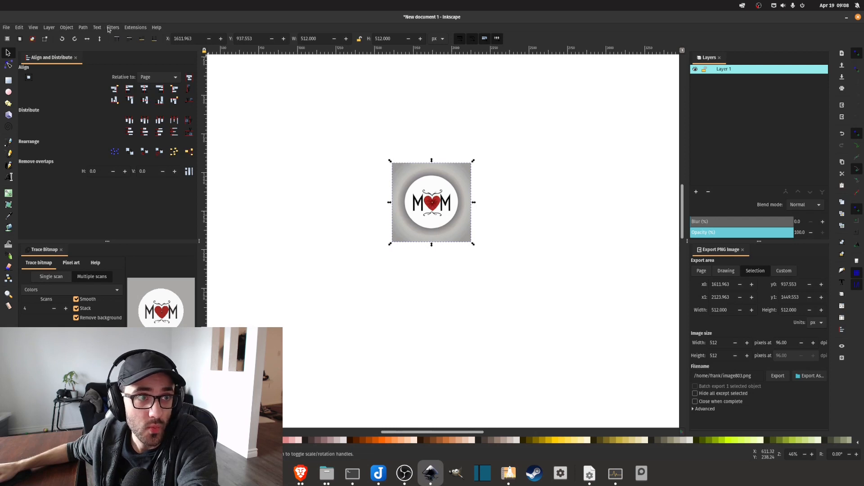
Keep Colors as the detection mode for the multiple-scan bitmap trace.
{"action": "left_click", "coordinate": [34, 28]}
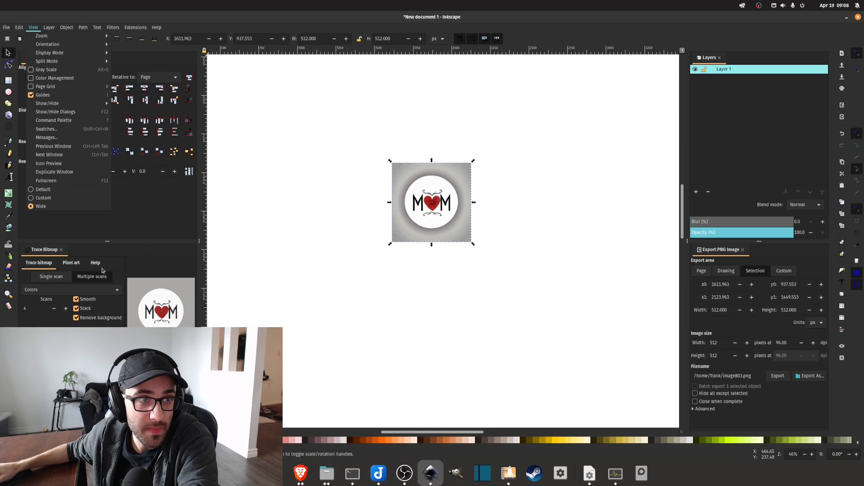
{"action": "left_click", "coordinate": [117, 15]}
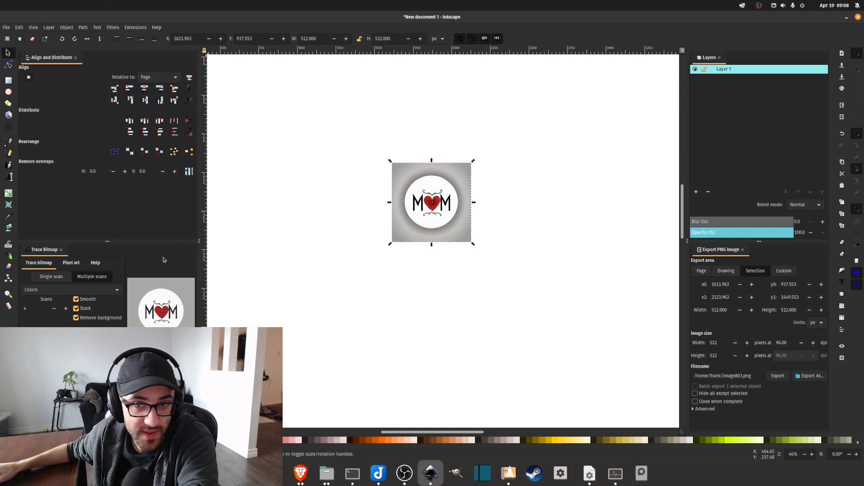
{"action": "left_click", "coordinate": [57, 291]}
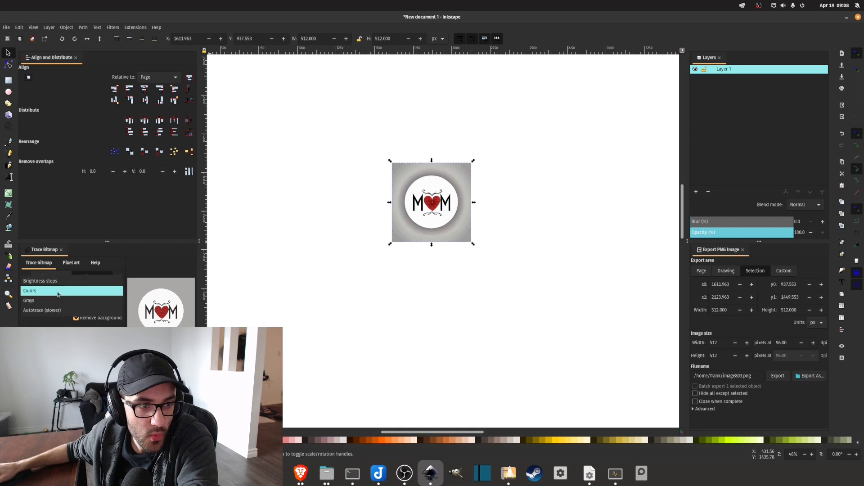
{"action": "left_click", "coordinate": [46, 292]}
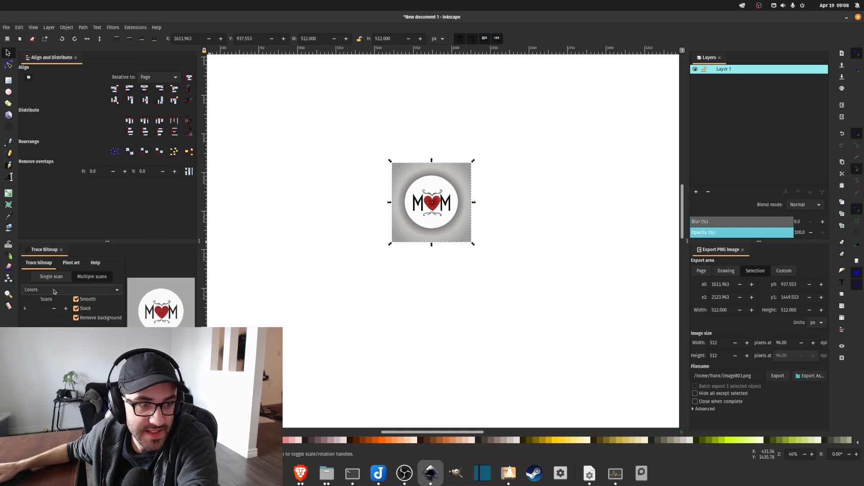
Nudge the MOM image up the page and trace it into vector paths with 4 color scans.
{"action": "mouse_move", "coordinate": [433, 207]}
{"action": "left_mouse_down"}
{"action": "mouse_move", "coordinate": [459, 193]}
{"action": "mouse_move", "coordinate": [447, 201]}
{"action": "left_mouse_up"}
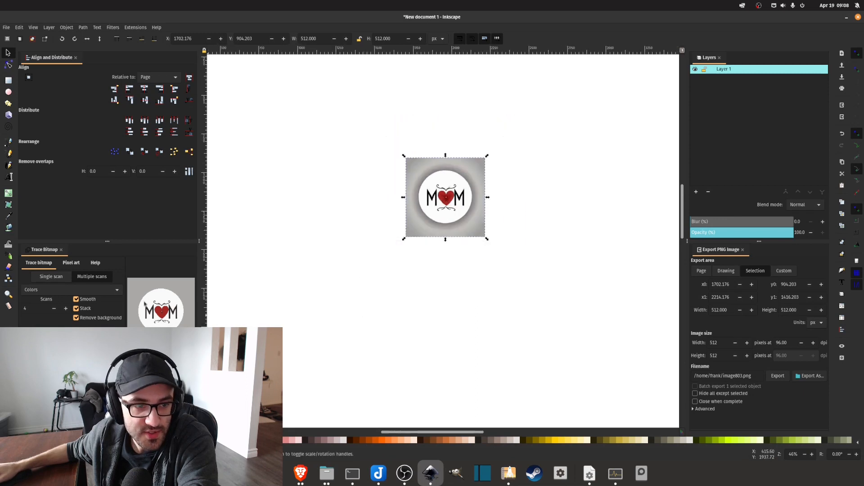
{"action": "mouse_move", "coordinate": [456, 197]}
{"action": "left_mouse_down"}
{"action": "mouse_move", "coordinate": [454, 177]}
{"action": "mouse_move", "coordinate": [439, 176]}
{"action": "left_mouse_up"}
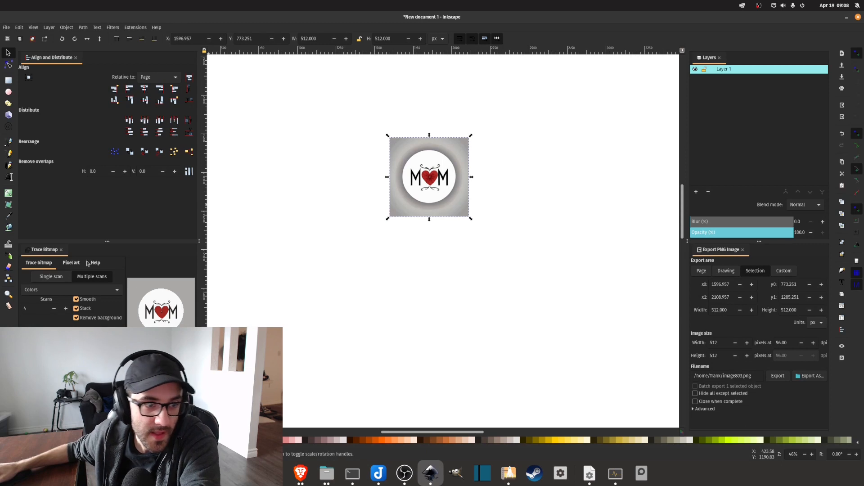
{"action": "left_click", "coordinate": [31, 309]}
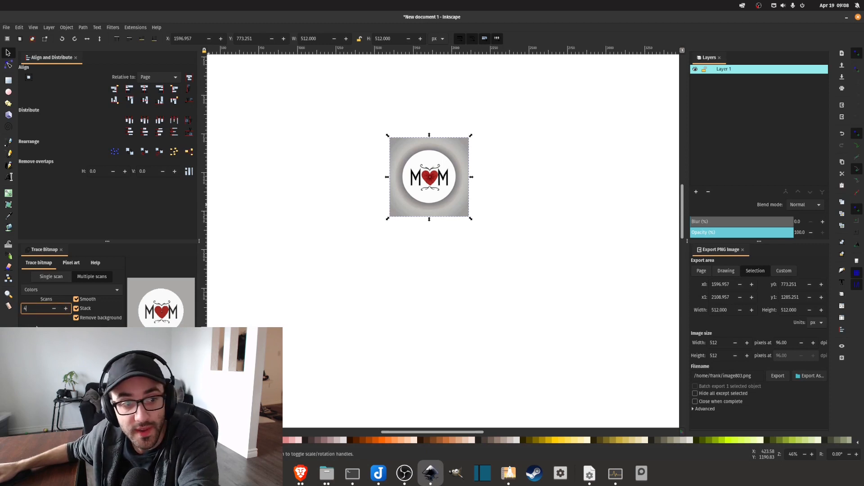
{"action": "left_click_drag", "start_coordinate": [27, 309], "coordinate": [21, 311]}
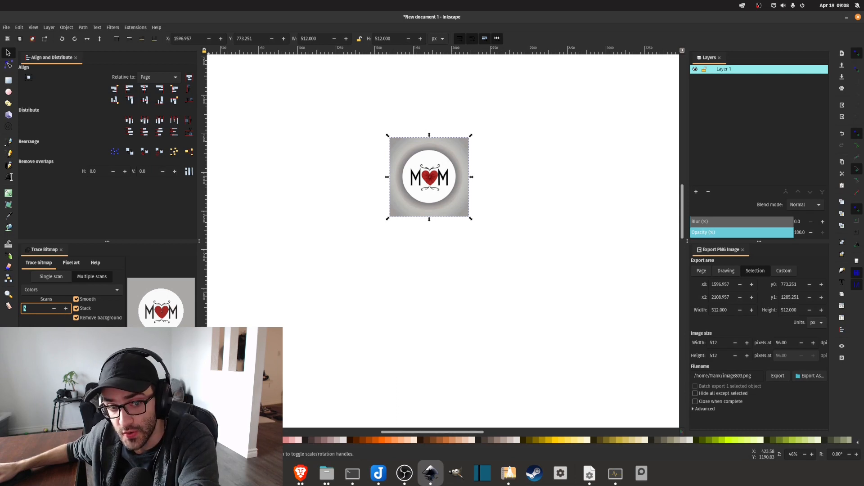
{"action": "left_click", "coordinate": [182, 422]}
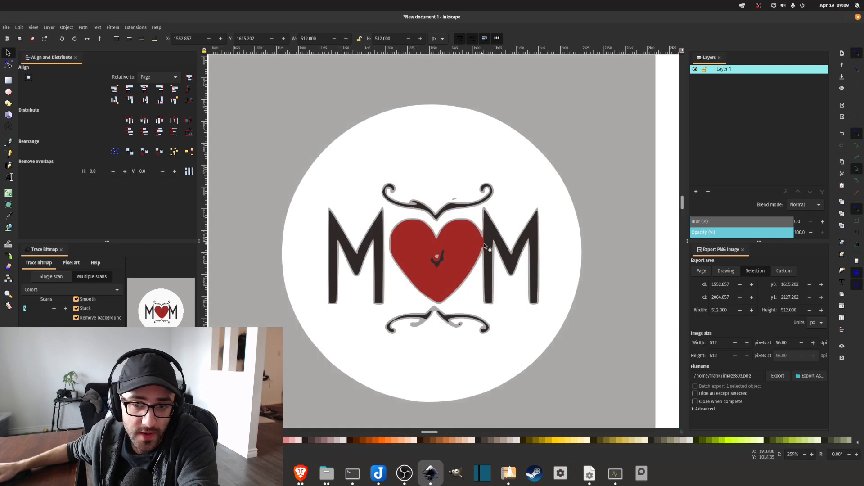
Check the traced MOM lettering, heart and flourishes up close and delete the original bitmap image.
{"action": "scroll", "coordinate": [482, 244], "scroll_direction": "up", "scroll_amount": 1}
{"action": "scroll", "coordinate": [410, 217], "scroll_direction": "up", "scroll_amount": 1}
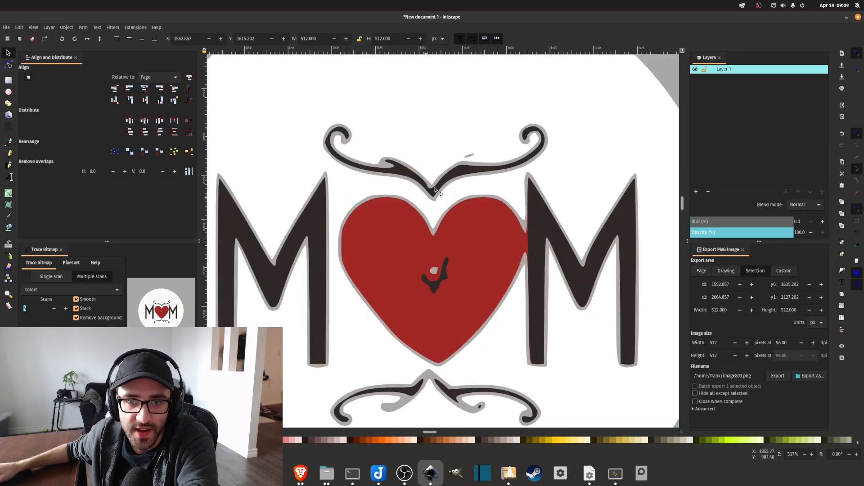
{"action": "scroll", "coordinate": [453, 173], "scroll_direction": "down", "scroll_amount": 1}
{"action": "scroll", "coordinate": [440, 229], "scroll_direction": "up", "scroll_amount": 3}
{"action": "scroll", "coordinate": [451, 200], "scroll_direction": "down", "scroll_amount": 1}
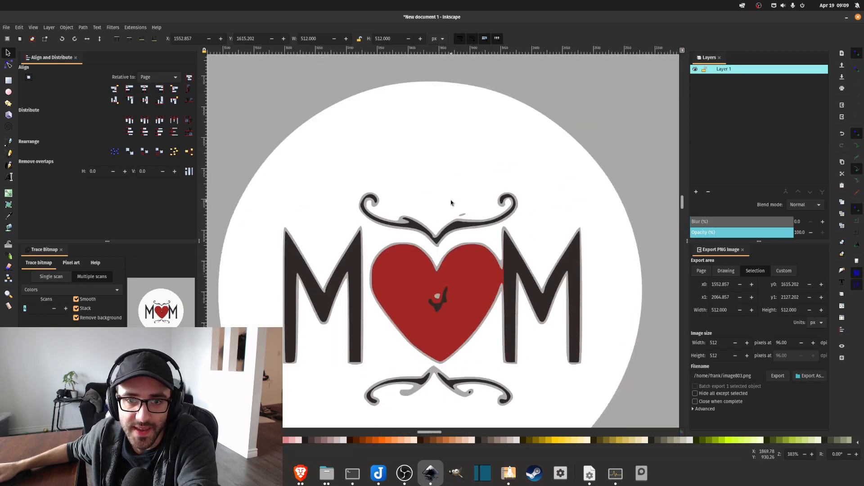
{"action": "scroll", "coordinate": [451, 201], "scroll_direction": "down", "scroll_amount": 4}
{"action": "scroll", "coordinate": [430, 217], "scroll_direction": "up", "scroll_amount": 2}
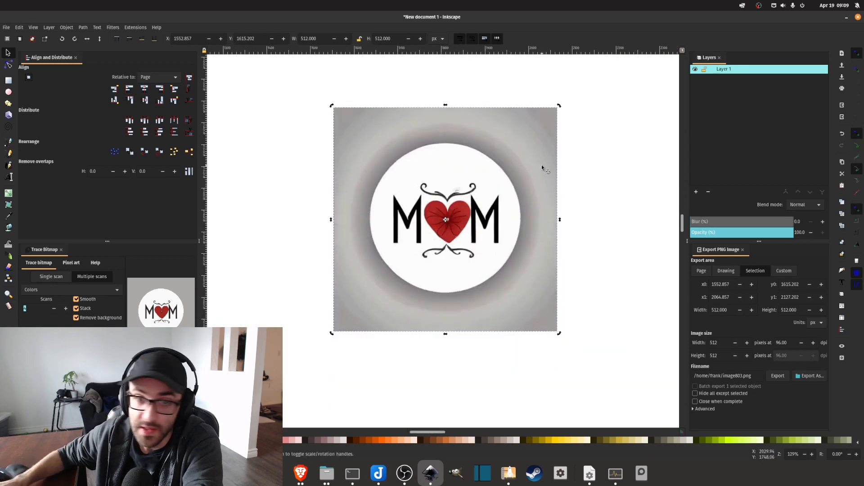
{"action": "key", "text": "Delete"}
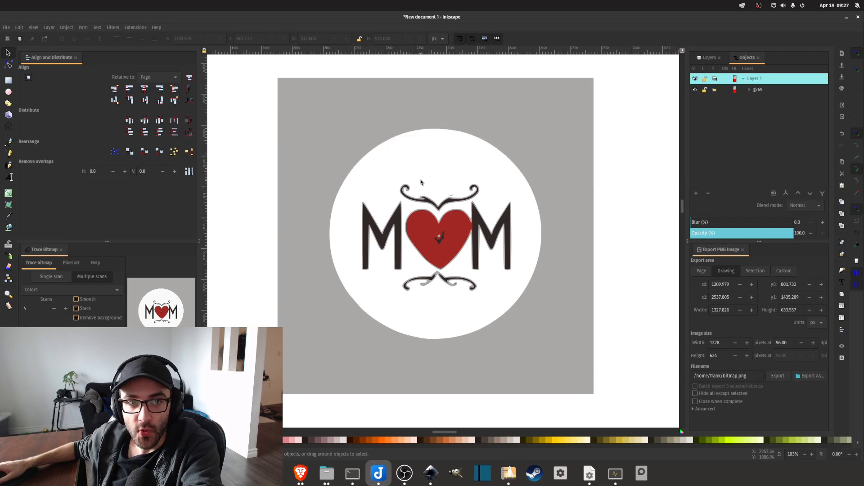
Ungroup the traced MOM vector, break its paths apart into separate pieces and clear the selection.
{"action": "left_click", "coordinate": [432, 121]}
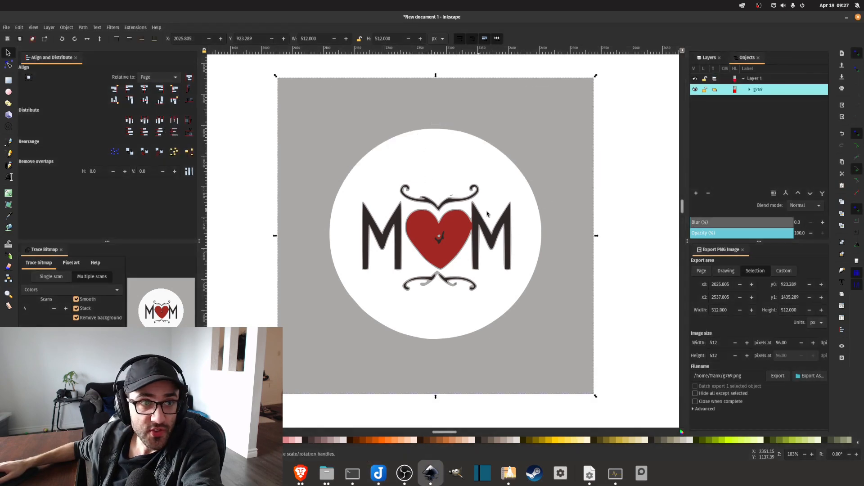
{"action": "left_click", "coordinate": [68, 28]}
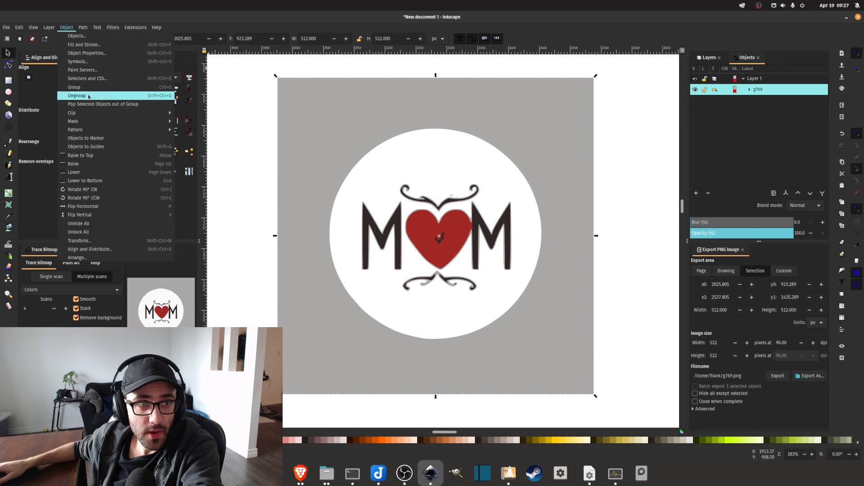
{"action": "left_click", "coordinate": [88, 97]}
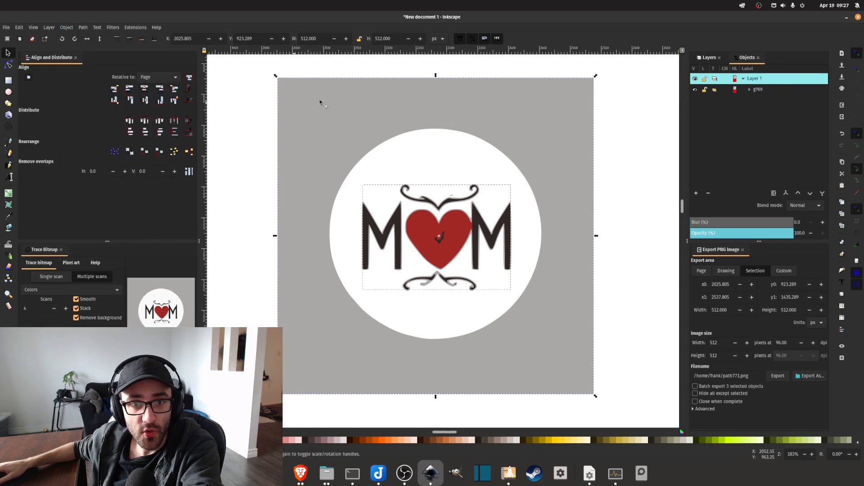
{"action": "left_click", "coordinate": [84, 28]}
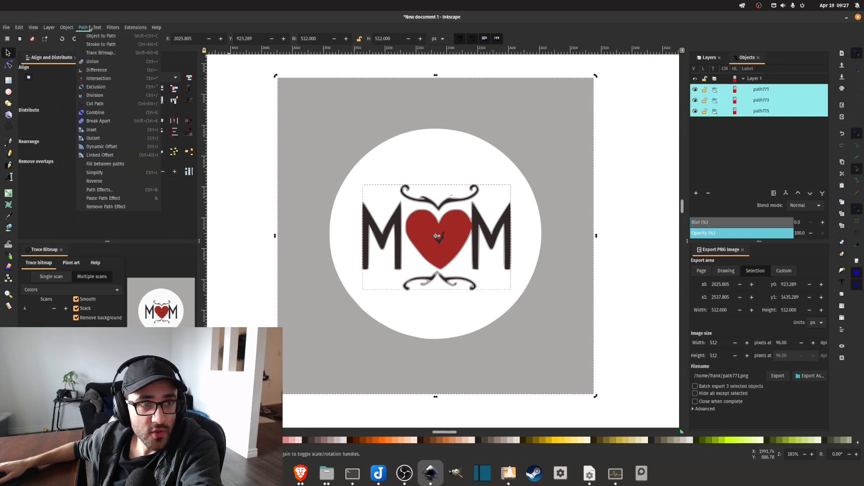
{"action": "left_click", "coordinate": [98, 121]}
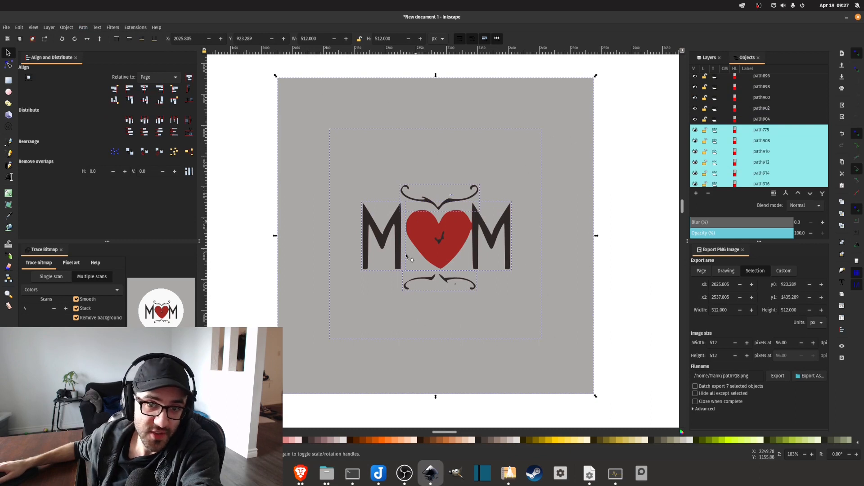
{"action": "left_click", "coordinate": [620, 227]}
Delete the gray background square and the gray circle behind the MOM lettering.
{"action": "scroll", "coordinate": [626, 225], "scroll_direction": "down", "scroll_amount": 2}
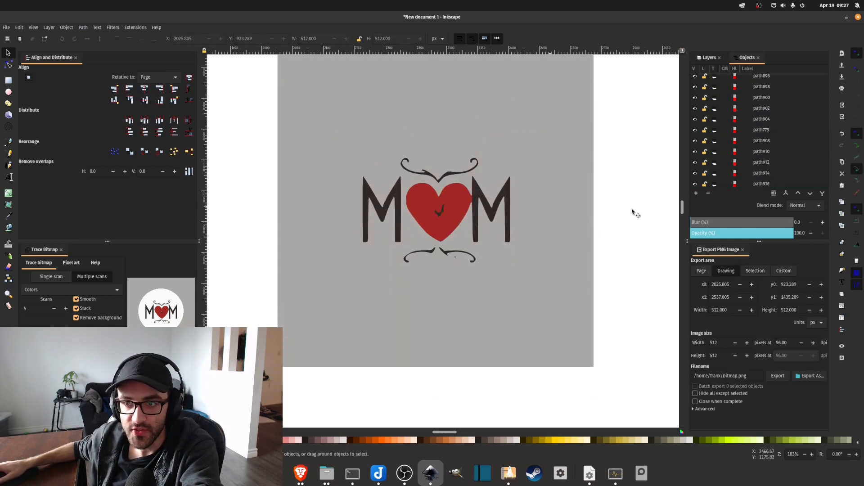
{"action": "scroll", "coordinate": [806, 149], "scroll_direction": "down", "scroll_amount": 1}
{"action": "scroll", "coordinate": [805, 149], "scroll_direction": "up", "scroll_amount": 5}
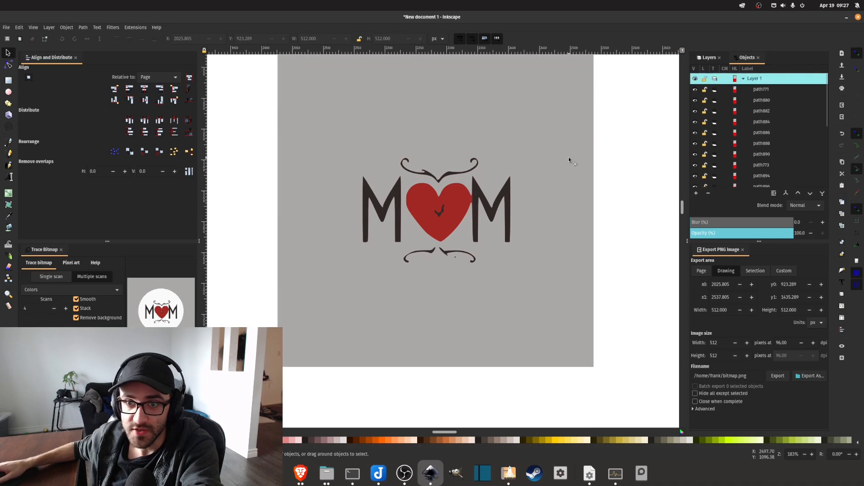
{"action": "scroll", "coordinate": [563, 155], "scroll_direction": "up", "scroll_amount": 4}
{"action": "left_click", "coordinate": [558, 153]}
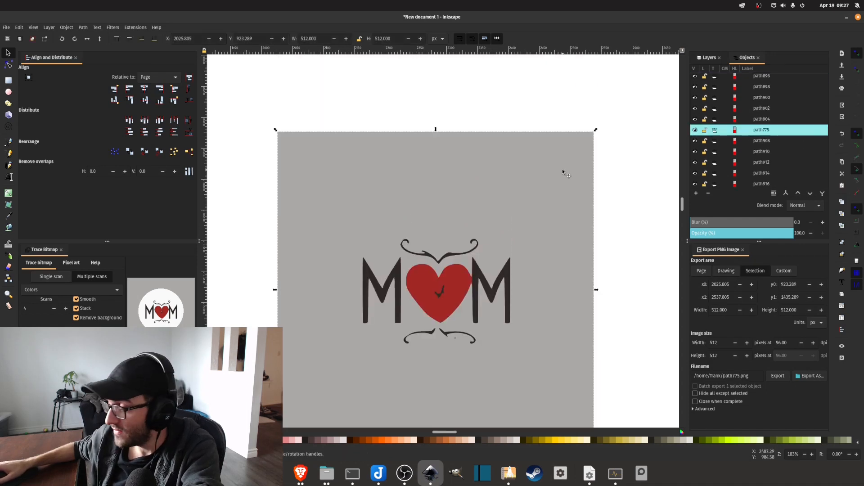
{"action": "key", "text": "Delete"}
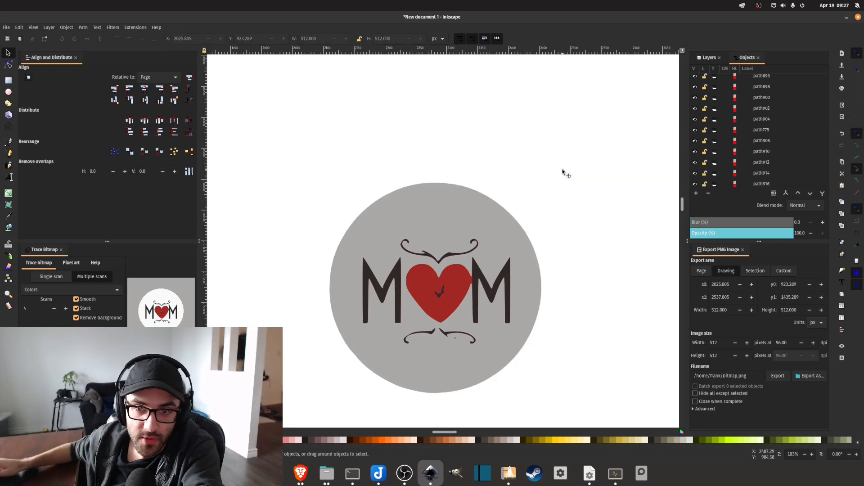
{"action": "scroll", "coordinate": [542, 218], "scroll_direction": "down", "scroll_amount": 4}
{"action": "left_click", "coordinate": [406, 111]}
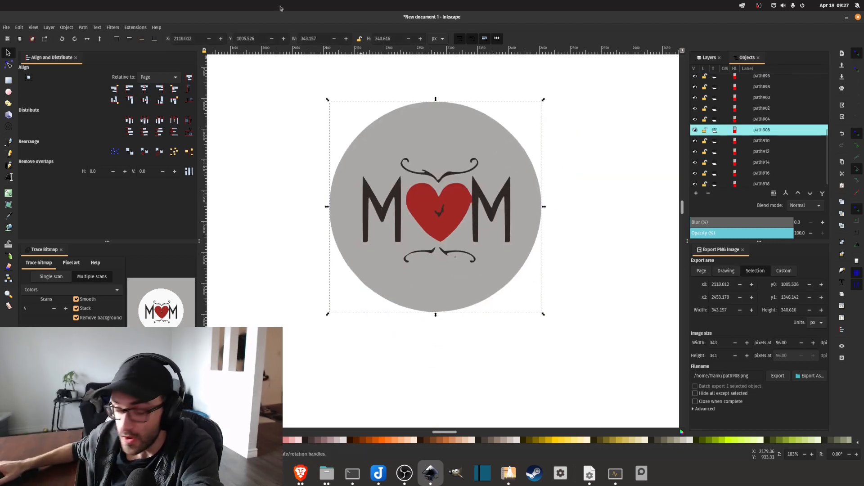
{"action": "key", "text": "Delete"}
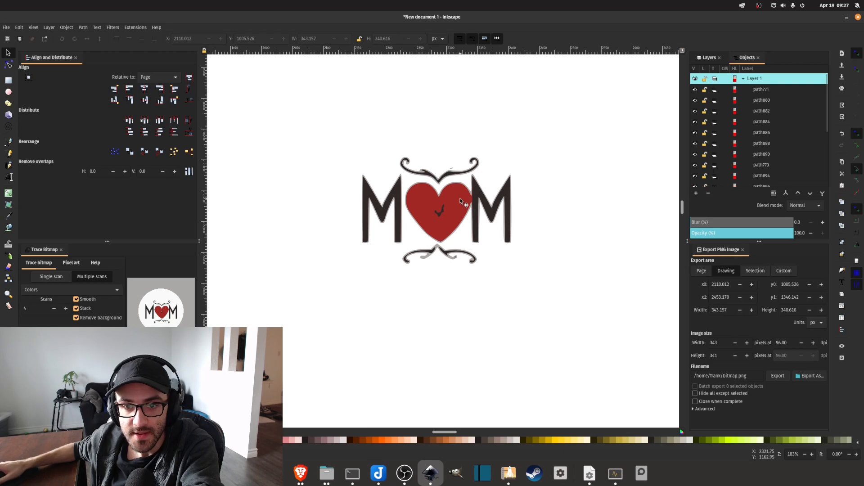
Delete the small stray gray speck above the flourish over the heart.
{"action": "scroll", "coordinate": [454, 185], "scroll_direction": "up", "scroll_amount": 3, "text": "ctrl"}
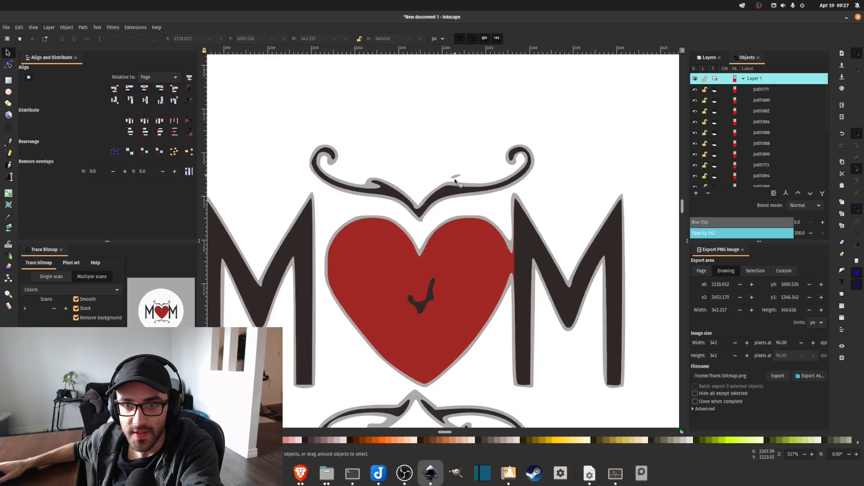
{"action": "scroll", "coordinate": [453, 175], "scroll_direction": "up", "scroll_amount": 2, "text": "ctrl"}
{"action": "left_click", "coordinate": [455, 176]}
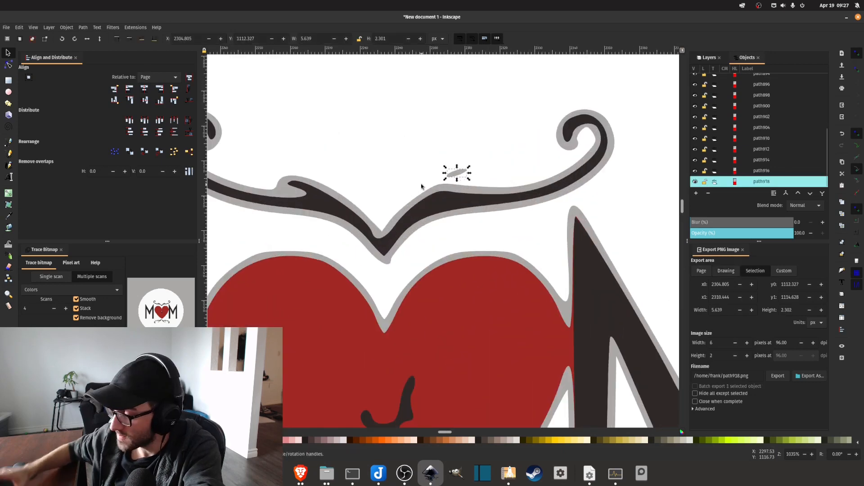
{"action": "key", "text": "Delete"}
Fill the flourish above the heart and its gray outline with black.
{"action": "scroll", "coordinate": [353, 189], "scroll_direction": "down", "scroll_amount": 5}
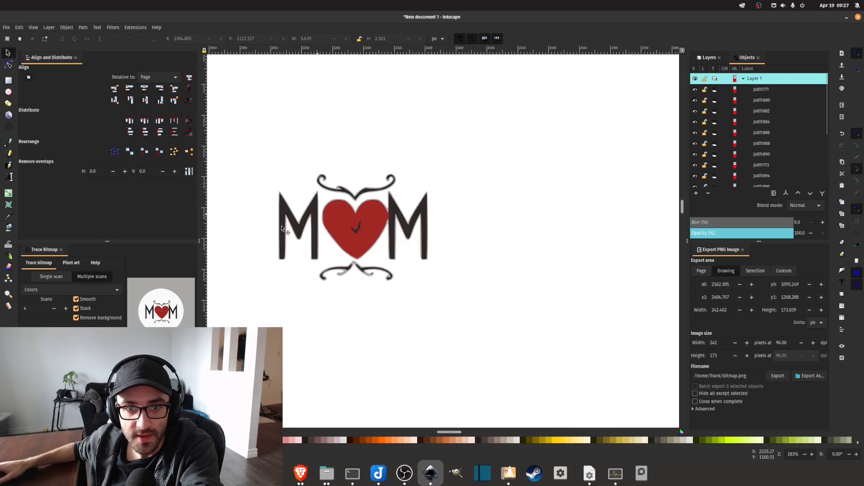
{"action": "scroll", "coordinate": [266, 233], "scroll_direction": "up", "scroll_amount": 2}
{"action": "scroll", "coordinate": [428, 241], "scroll_direction": "up", "scroll_amount": 1}
{"action": "scroll", "coordinate": [446, 221], "scroll_direction": "up", "scroll_amount": 3}
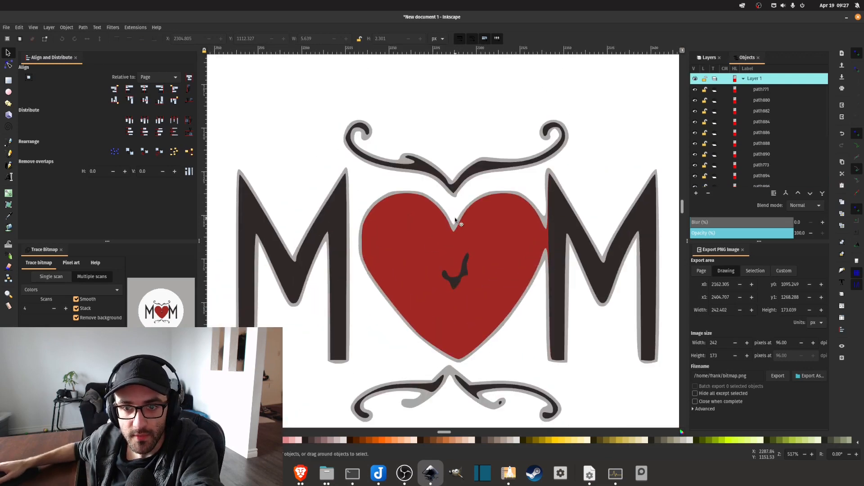
{"action": "scroll", "coordinate": [478, 168], "scroll_direction": "up", "scroll_amount": 1, "text": "ctrl"}
{"action": "left_click", "coordinate": [478, 166]}
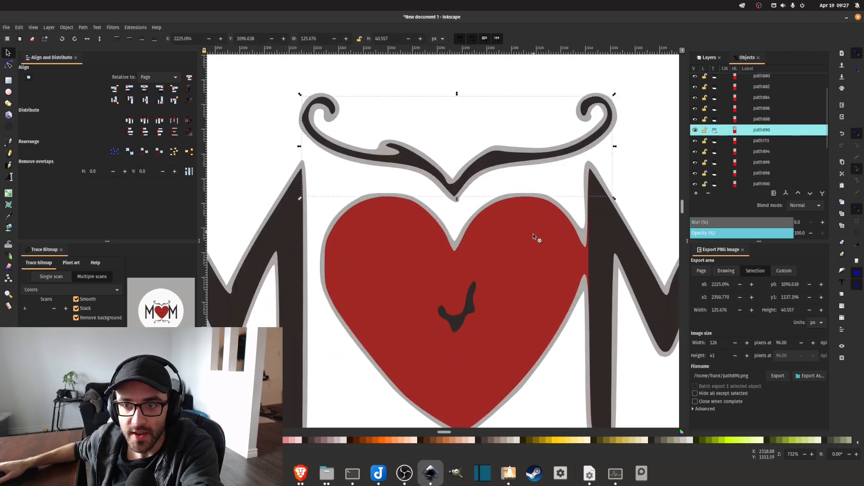
{"action": "scroll", "coordinate": [533, 234], "scroll_direction": "down", "scroll_amount": 2, "text": "ctrl"}
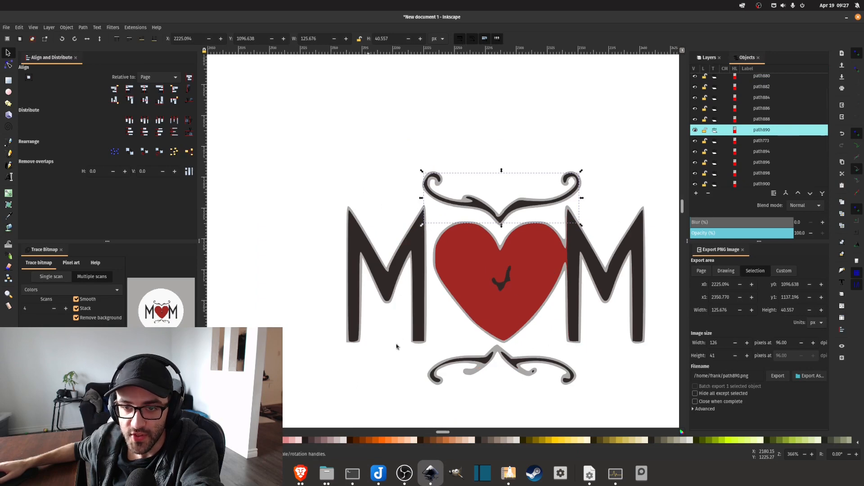
{"action": "scroll", "coordinate": [490, 189], "scroll_direction": "up", "scroll_amount": 4, "text": "ctrl"}
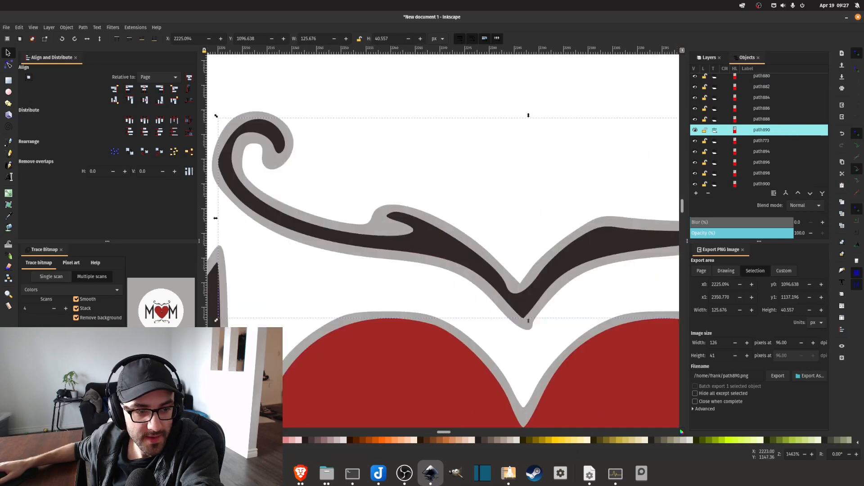
{"action": "left_click", "coordinate": [511, 282]}
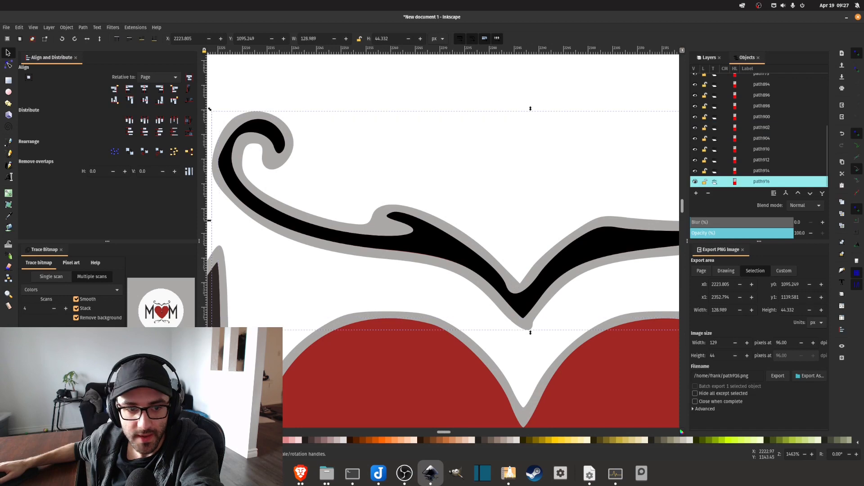
Fill the gray outline and both dark inner strokes of the flourish below the heart with black.
{"action": "scroll", "coordinate": [519, 272], "scroll_direction": "down", "scroll_amount": 2, "text": "ctrl"}
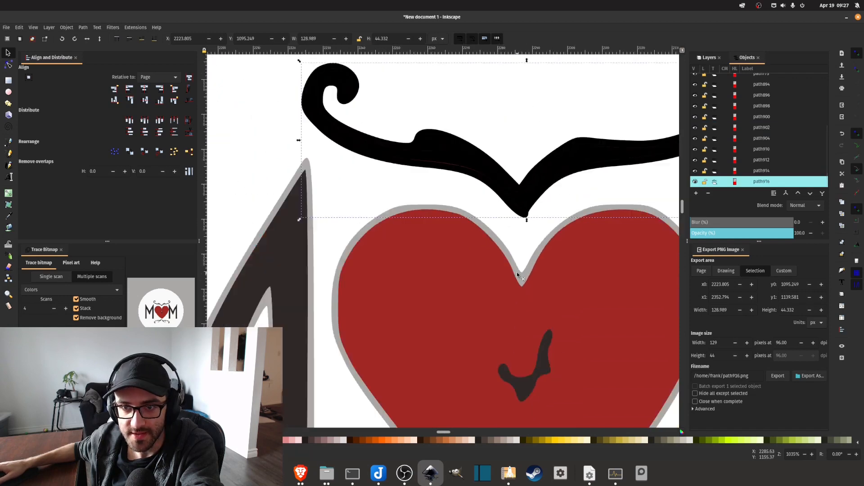
{"action": "scroll", "coordinate": [519, 272], "scroll_direction": "down", "scroll_amount": 4}
{"action": "left_click", "coordinate": [512, 268]}
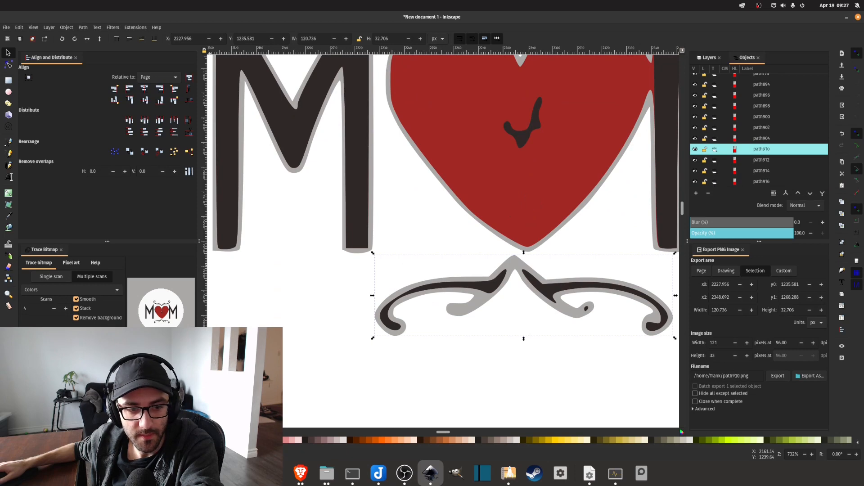
{"action": "key", "text": "Delete"}
{"action": "left_click", "coordinate": [492, 286]}
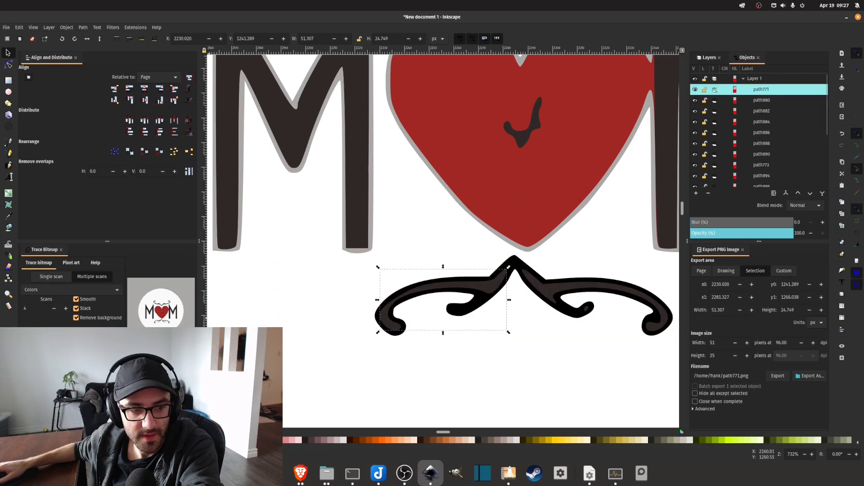
{"action": "left_click", "coordinate": [543, 294]}
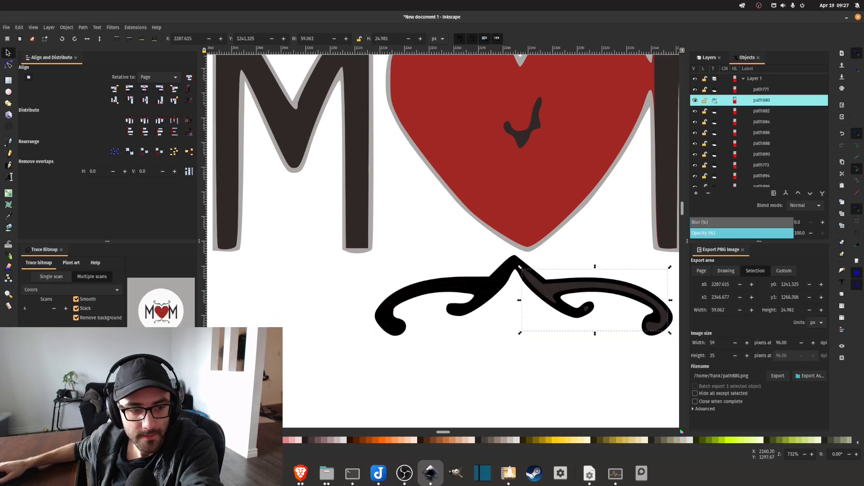
Fill the M before the heart and its gray outline with black.
{"action": "scroll", "coordinate": [380, 247], "scroll_direction": "up", "scroll_amount": 5}
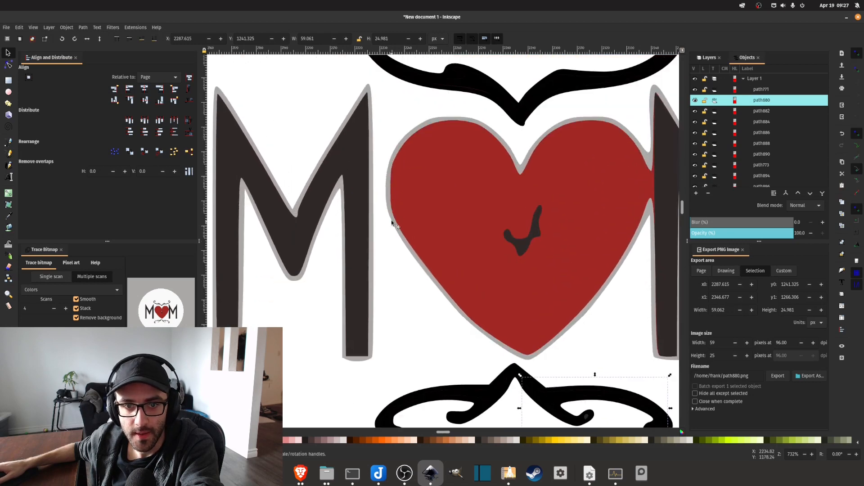
{"action": "left_click", "coordinate": [359, 225]}
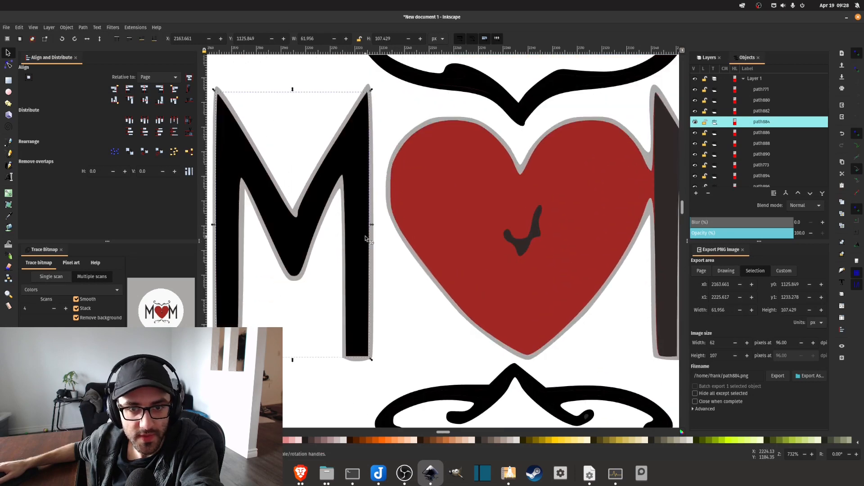
{"action": "left_click", "coordinate": [326, 196]}
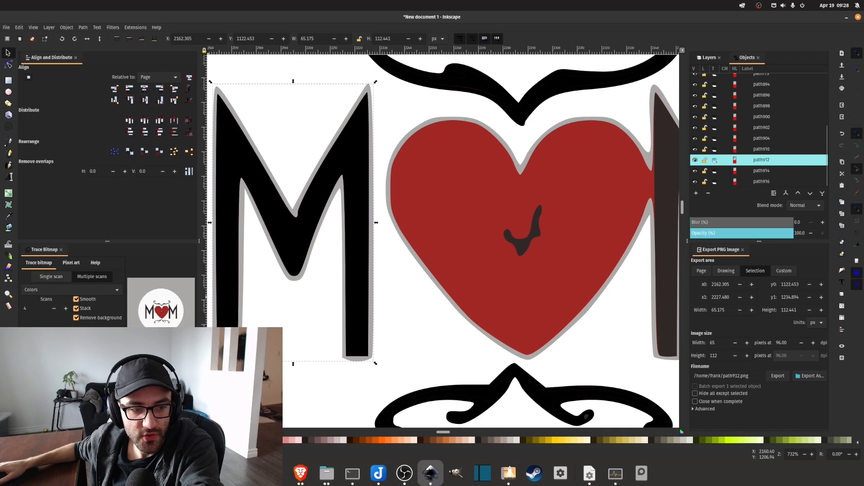
{"action": "left_click", "coordinate": [9, 440]}
Fill the dark inner shape of the M after the heart with black.
{"action": "scroll", "coordinate": [491, 205], "scroll_direction": "right", "scroll_amount": 10}
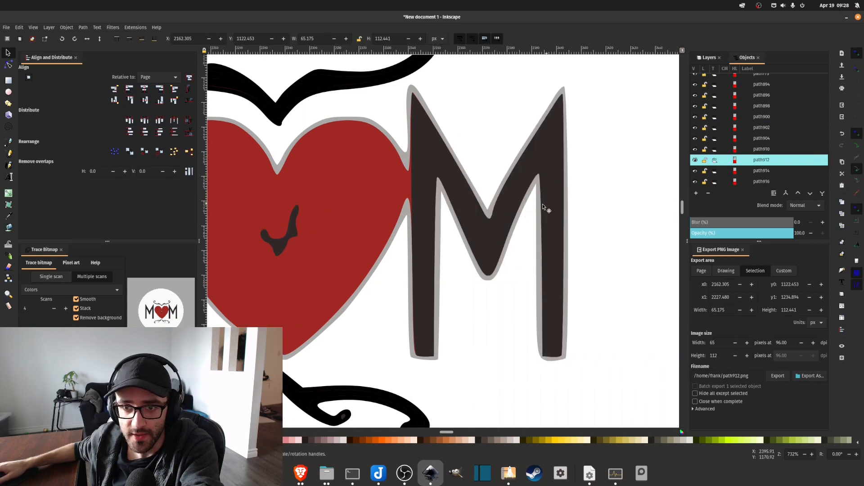
{"action": "left_click", "coordinate": [540, 206]}
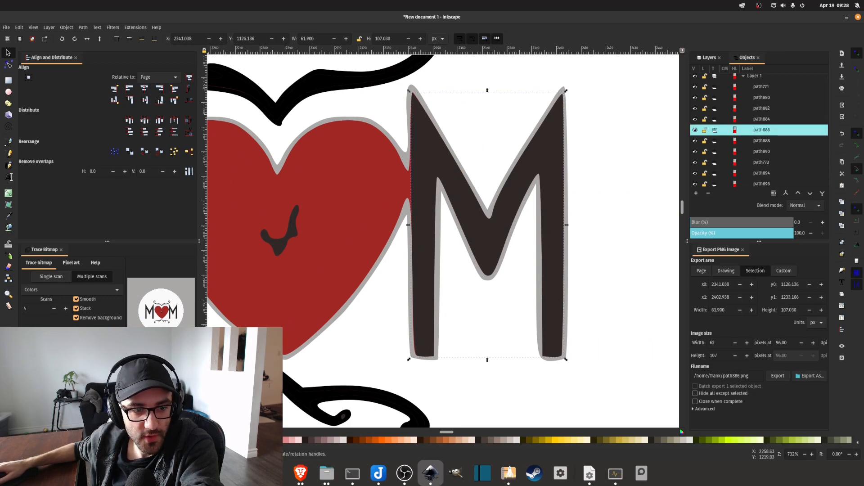
{"action": "left_click", "coordinate": [9, 440]}
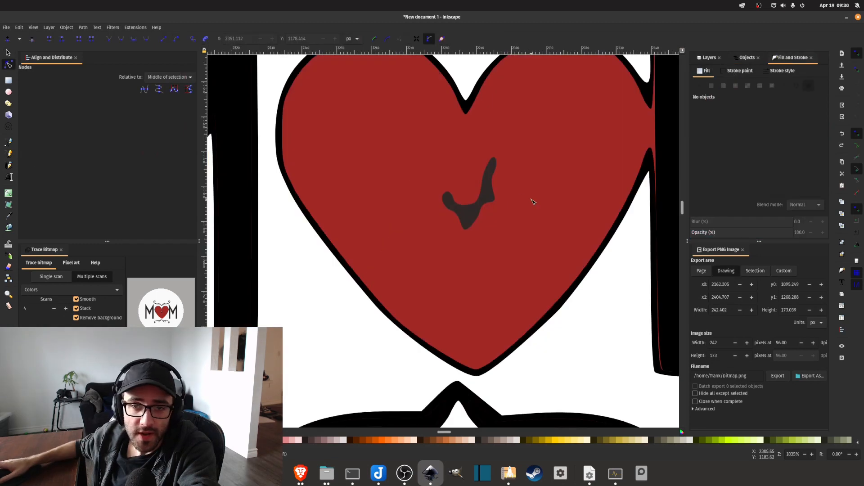
Copy the heart's red fill a12825ff and apply it to the dark check-shaped mark inside the heart.
{"action": "scroll", "coordinate": [532, 202], "scroll_direction": "up", "scroll_amount": 2}
{"action": "scroll", "coordinate": [527, 206], "scroll_direction": "up", "scroll_amount": 1}
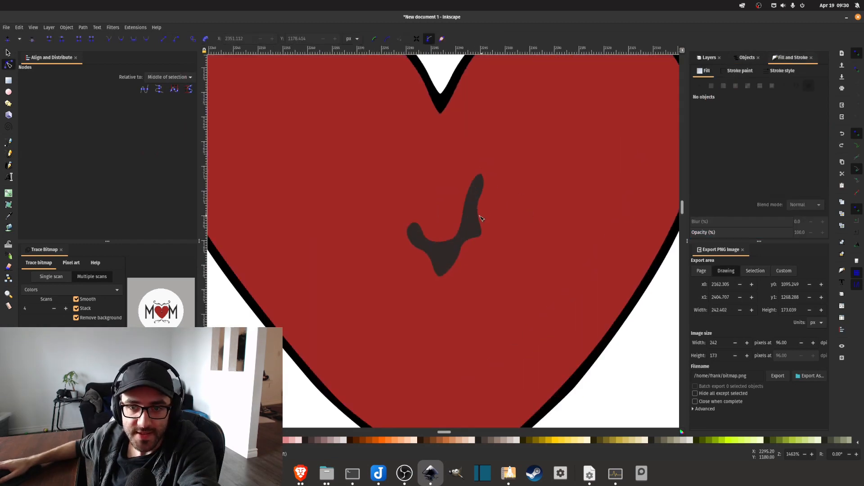
{"action": "left_click", "coordinate": [472, 225]}
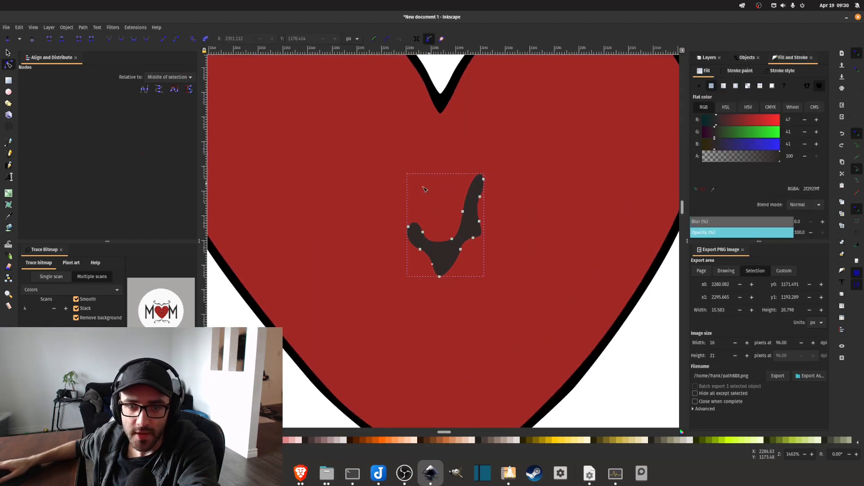
{"action": "scroll", "coordinate": [577, 203], "scroll_direction": "down", "scroll_amount": 1}
{"action": "left_click", "coordinate": [574, 201]}
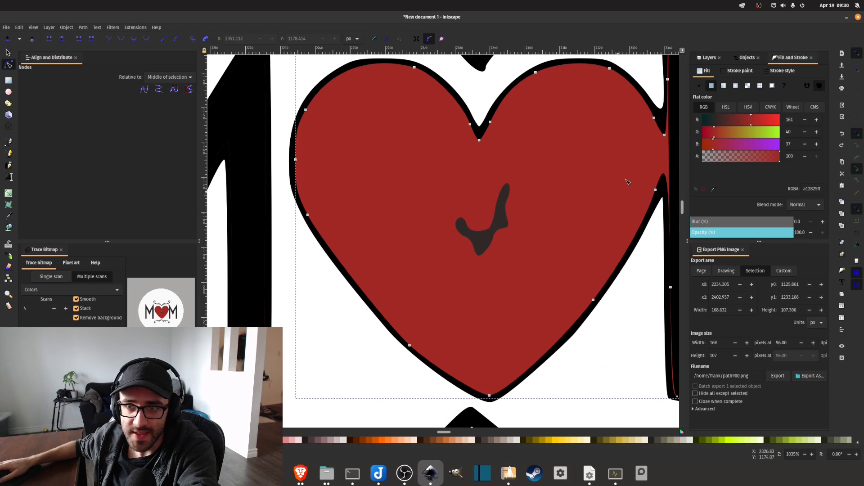
{"action": "scroll", "coordinate": [591, 153], "scroll_direction": "down", "scroll_amount": 1}
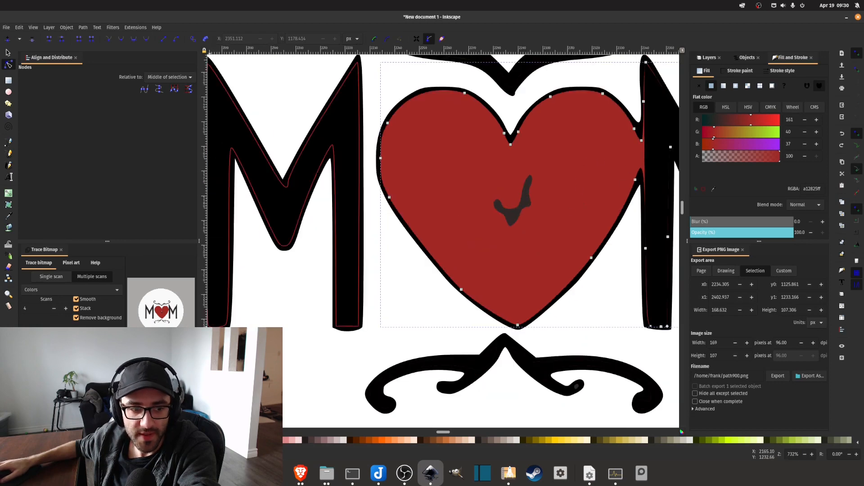
{"action": "double_click", "coordinate": [813, 189]}
{"action": "key", "text": "ctrl+c"}
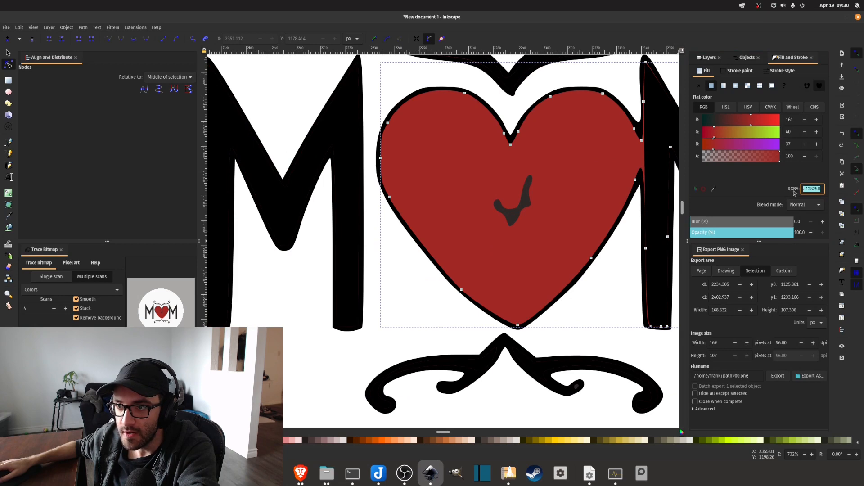
{"action": "left_click", "coordinate": [528, 199]}
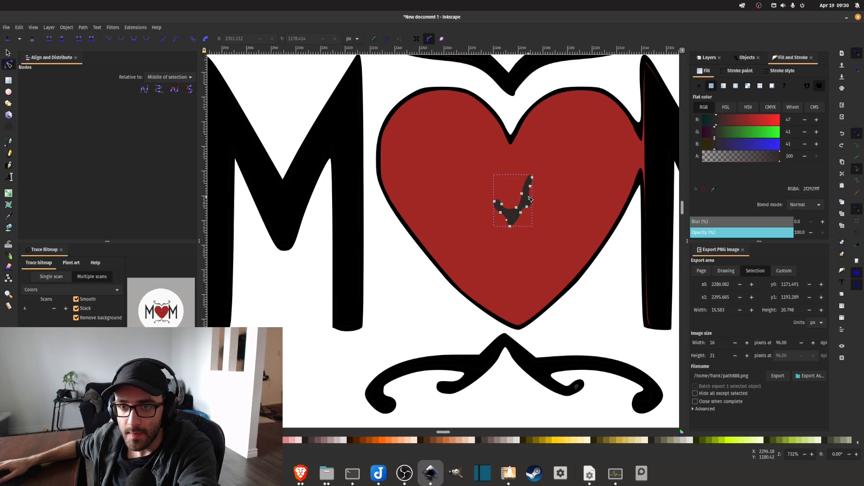
{"action": "scroll", "coordinate": [544, 201], "scroll_direction": "up", "scroll_amount": 1}
{"action": "scroll", "coordinate": [545, 200], "scroll_direction": "up", "scroll_amount": 1}
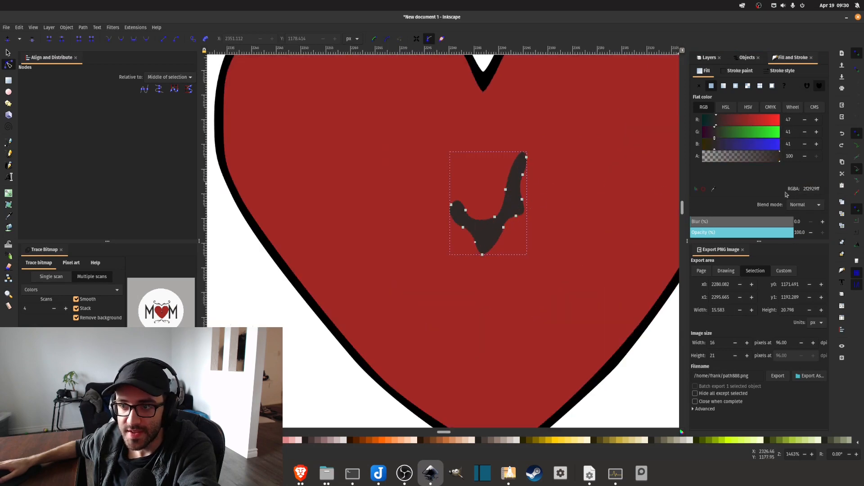
{"action": "double_click", "coordinate": [809, 189]}
{"action": "key", "text": "ctrl+v"}
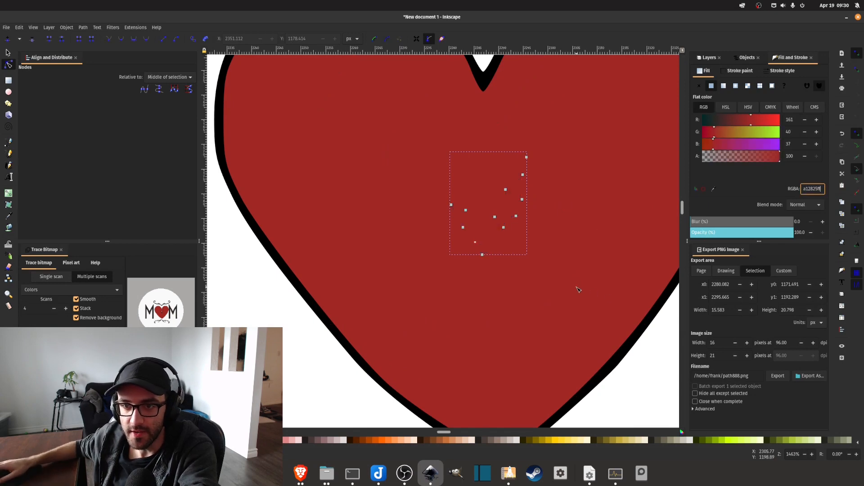
Examine the red shape's thin edges along the second M, from its upper tip down to the foot of its first stem.
{"action": "left_click", "coordinate": [620, 272]}
{"action": "scroll", "coordinate": [619, 272], "scroll_direction": "down", "scroll_amount": 1}
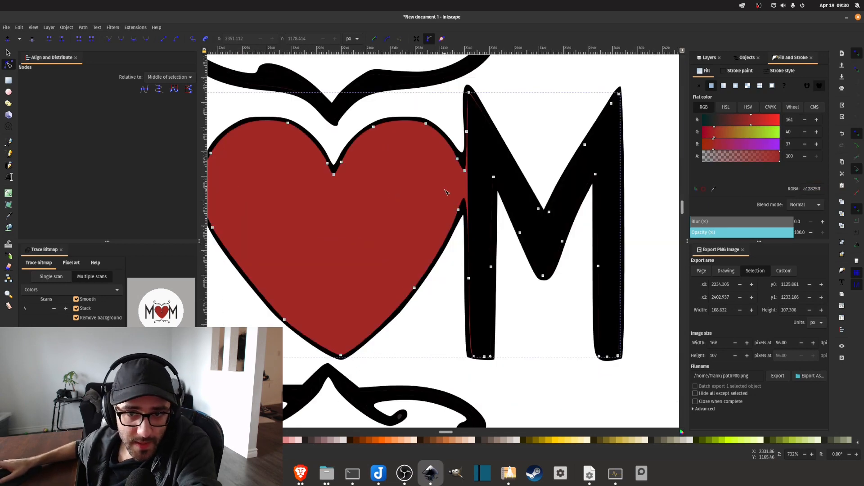
{"action": "scroll", "coordinate": [446, 192], "scroll_direction": "up", "scroll_amount": 1}
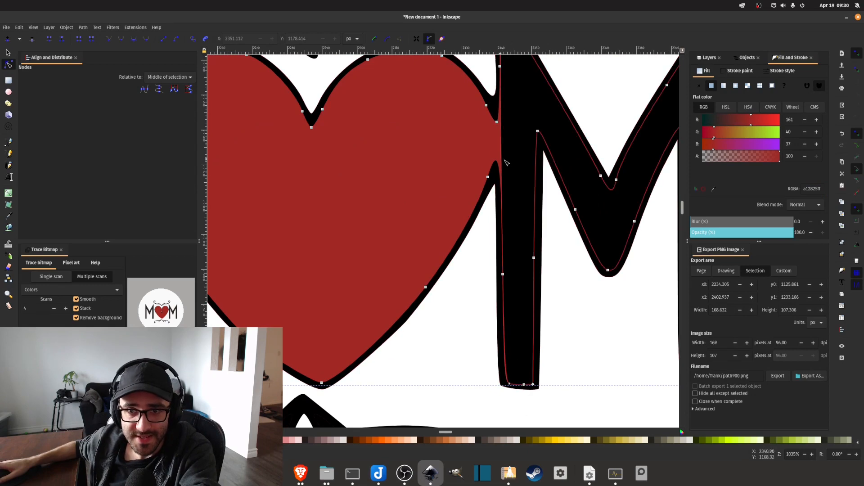
{"action": "scroll", "coordinate": [487, 171], "scroll_direction": "up", "scroll_amount": 2}
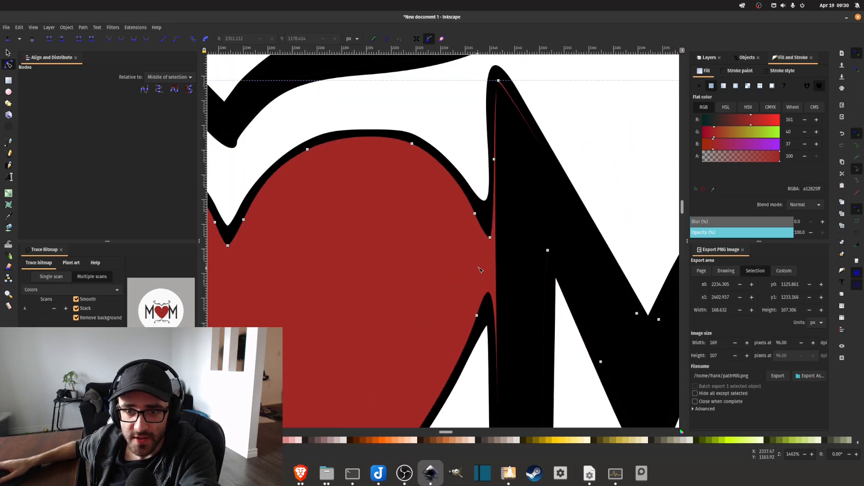
{"action": "scroll", "coordinate": [501, 134], "scroll_direction": "up", "scroll_amount": 3}
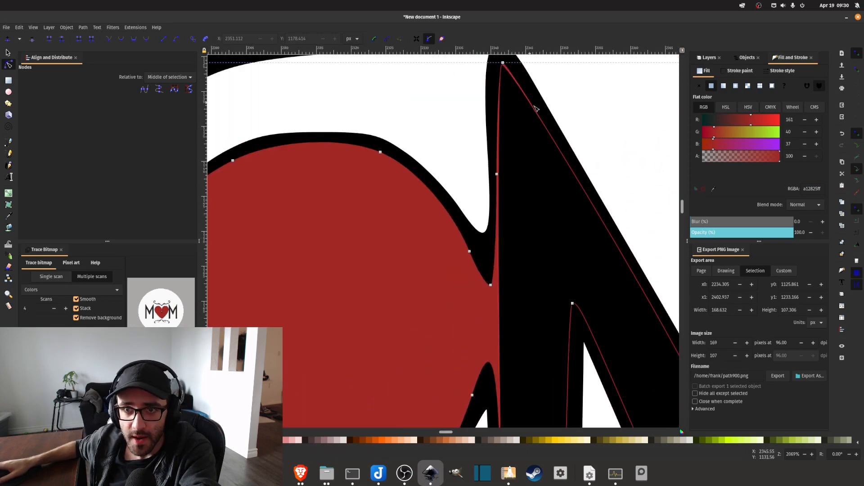
{"action": "scroll", "coordinate": [499, 180], "scroll_direction": "down", "scroll_amount": 10}
{"action": "scroll", "coordinate": [493, 268], "scroll_direction": "down", "scroll_amount": 7}
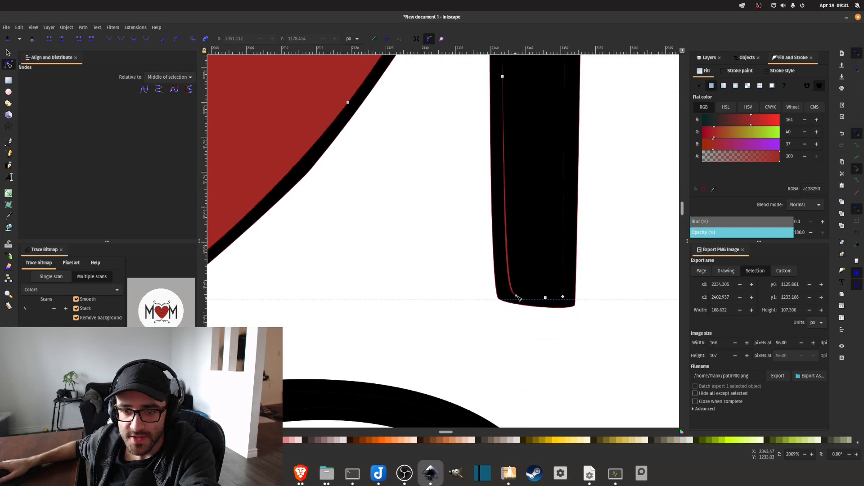
Move the lower outer node of the second M's black inner shape to about X 2342.3, Y 1233.0 to cover the red sliver at the stem's foot.
{"action": "left_click", "coordinate": [576, 236]}
{"action": "scroll", "coordinate": [574, 236], "scroll_direction": "up", "scroll_amount": 1}
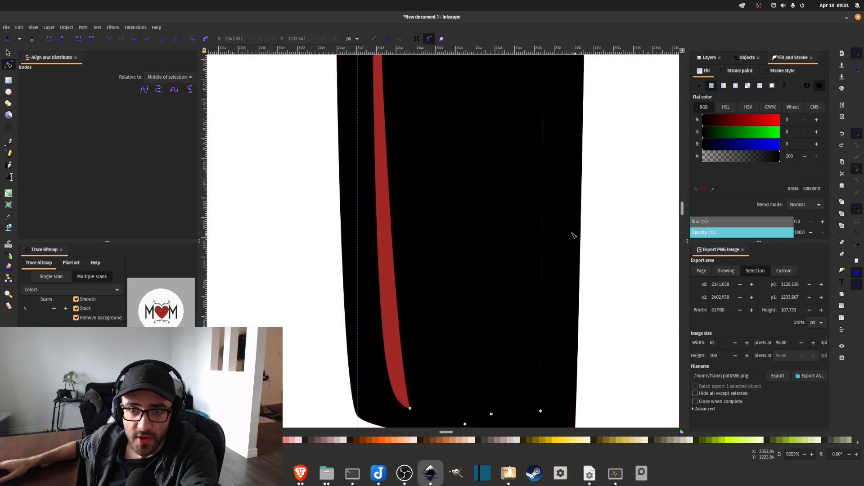
{"action": "scroll", "coordinate": [496, 200], "scroll_direction": "down", "scroll_amount": 4}
{"action": "scroll", "coordinate": [516, 185], "scroll_direction": "up", "scroll_amount": 3}
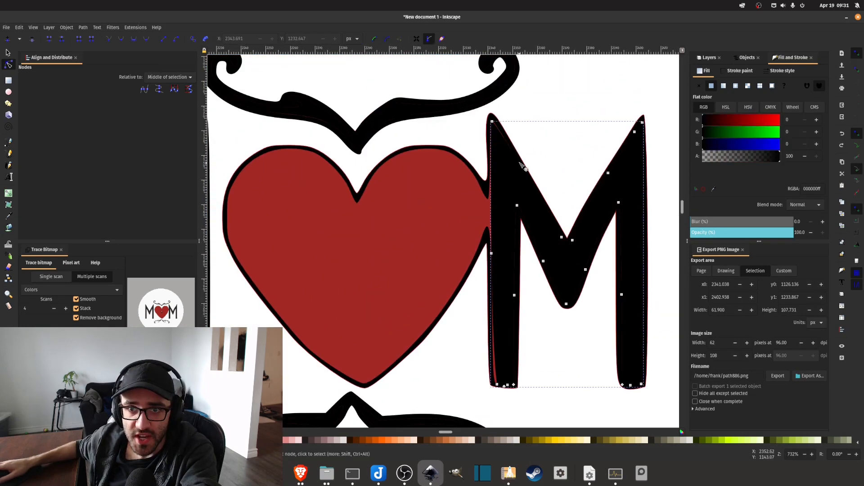
{"action": "scroll", "coordinate": [504, 185], "scroll_direction": "down", "scroll_amount": 5}
{"action": "scroll", "coordinate": [481, 185], "scroll_direction": "up", "scroll_amount": 3}
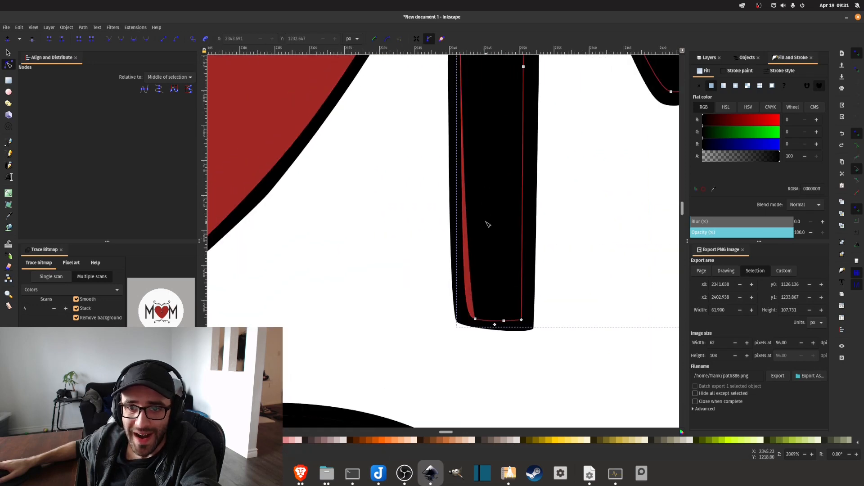
{"action": "scroll", "coordinate": [477, 245], "scroll_direction": "up", "scroll_amount": 1}
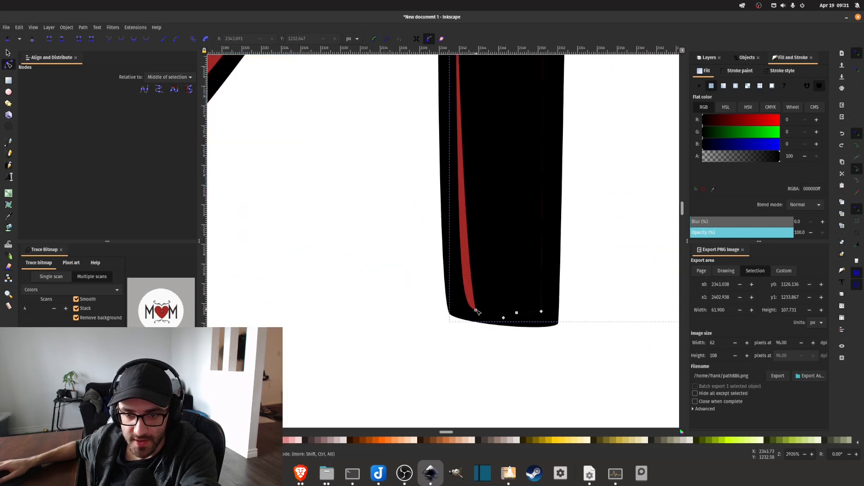
{"action": "left_click_drag", "start_coordinate": [476, 311], "coordinate": [463, 311]}
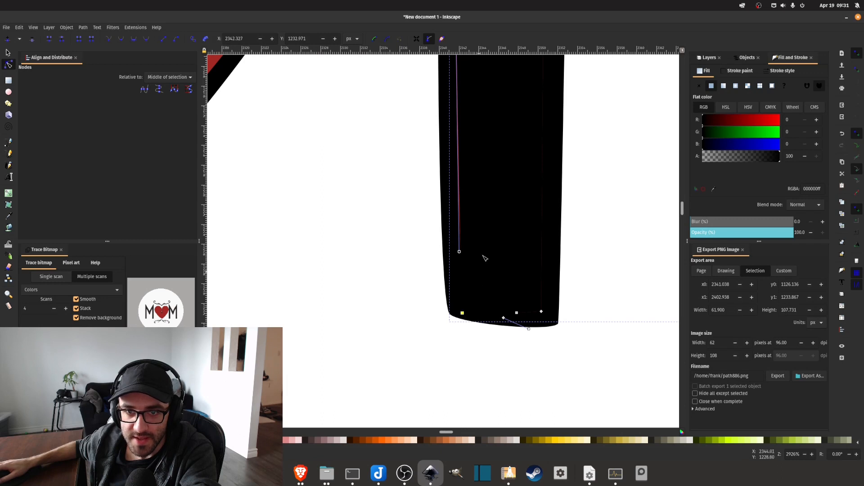
Move the middle node of that stem's heart-facing edge outward to about X 2340.6, Y 1178.0 to hide the red edge.
{"action": "scroll", "coordinate": [485, 259], "scroll_direction": "up", "scroll_amount": 10}
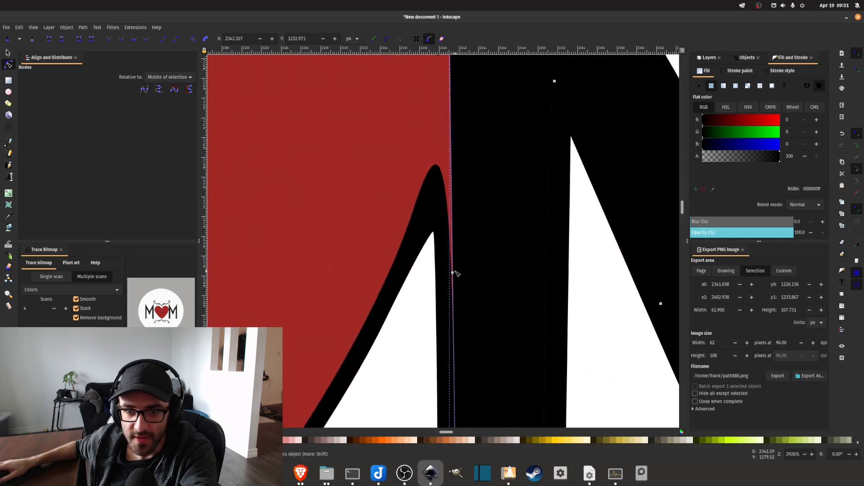
{"action": "left_click_drag", "start_coordinate": [453, 275], "coordinate": [445, 258]}
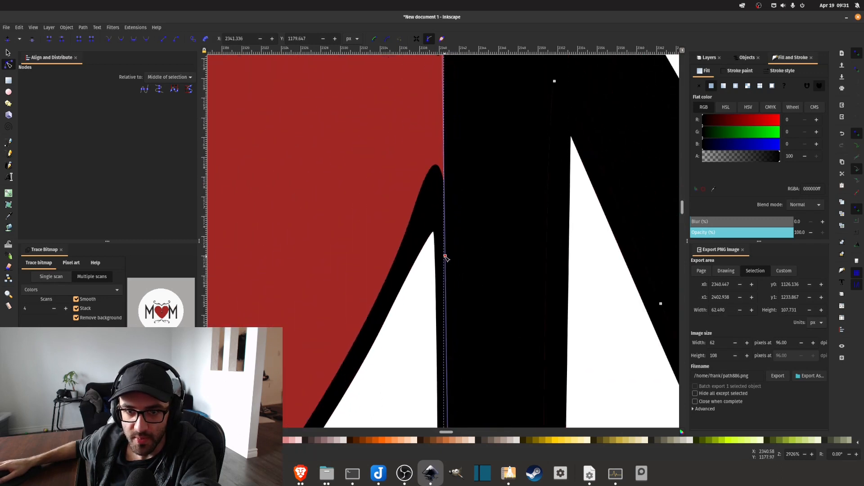
{"action": "scroll", "coordinate": [445, 257], "scroll_direction": "up", "scroll_amount": 8}
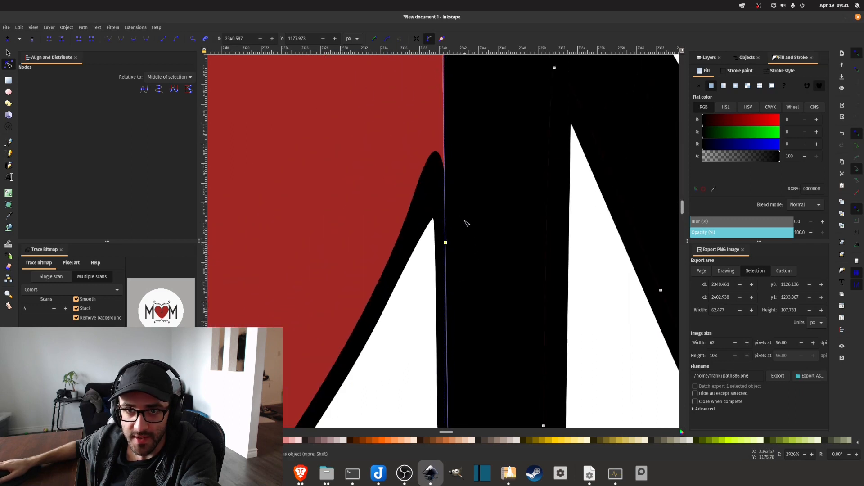
Move the node at the second M's first peak up to about X 2341.4, Y 1125.1 to cover the red sliver at its tip.
{"action": "scroll", "coordinate": [463, 224], "scroll_direction": "up", "scroll_amount": 2}
{"action": "left_click", "coordinate": [372, 132]}
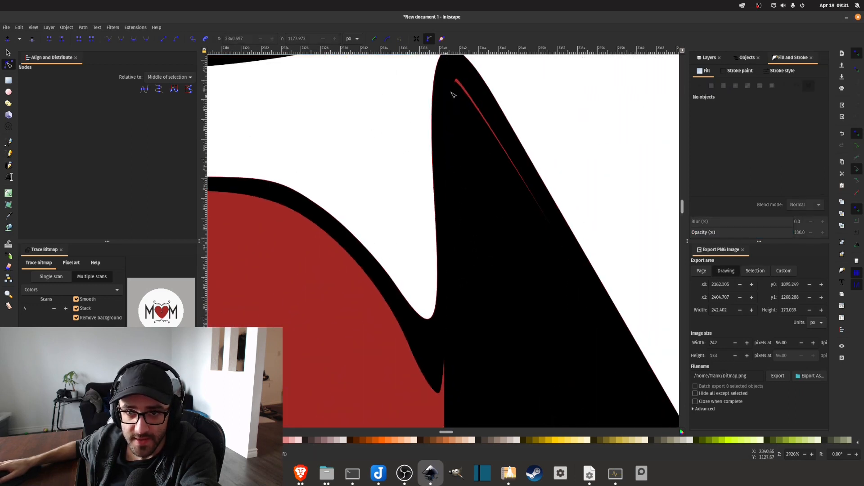
{"action": "left_click", "coordinate": [465, 100]}
{"action": "scroll", "coordinate": [456, 110], "scroll_direction": "up", "scroll_amount": 1}
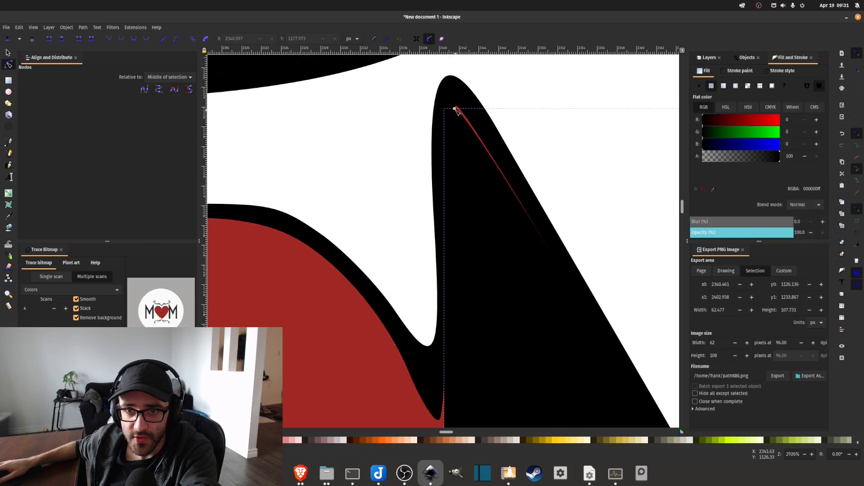
{"action": "mouse_move", "coordinate": [455, 110]}
{"action": "left_mouse_down"}
{"action": "mouse_move", "coordinate": [450, 90]}
{"action": "mouse_move", "coordinate": [455, 100]}
{"action": "left_mouse_up"}
{"action": "scroll", "coordinate": [380, 145], "scroll_direction": "down", "scroll_amount": 4}
{"action": "key", "text": "Escape"}
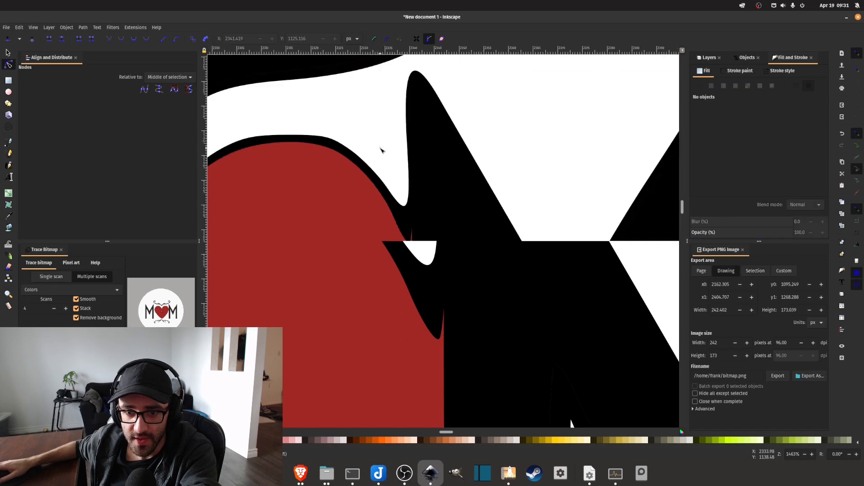
Move the red heart's upper notch node beside the second M down to about X 2340.4, Y 1163.9, narrowing the red join.
{"action": "scroll", "coordinate": [320, 195], "scroll_direction": "down", "scroll_amount": 1}
{"action": "scroll", "coordinate": [296, 173], "scroll_direction": "up", "scroll_amount": 2}
{"action": "scroll", "coordinate": [296, 173], "scroll_direction": "down", "scroll_amount": 2}
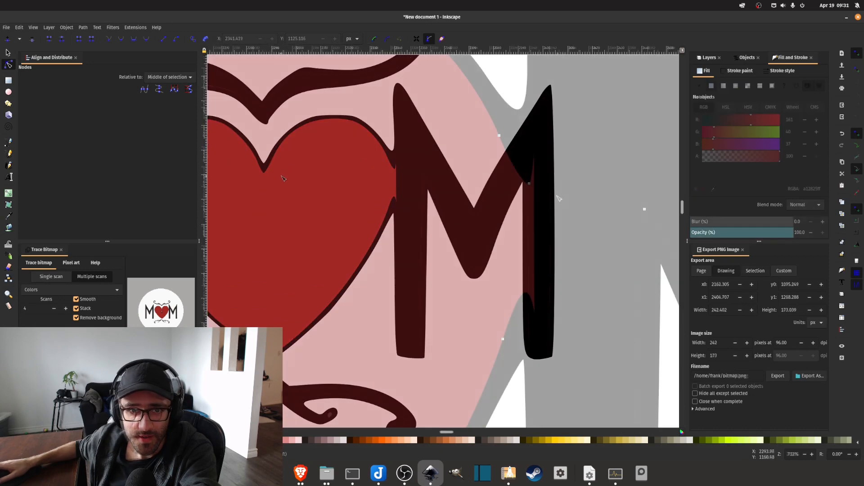
{"action": "scroll", "coordinate": [583, 197], "scroll_direction": "down", "scroll_amount": 2}
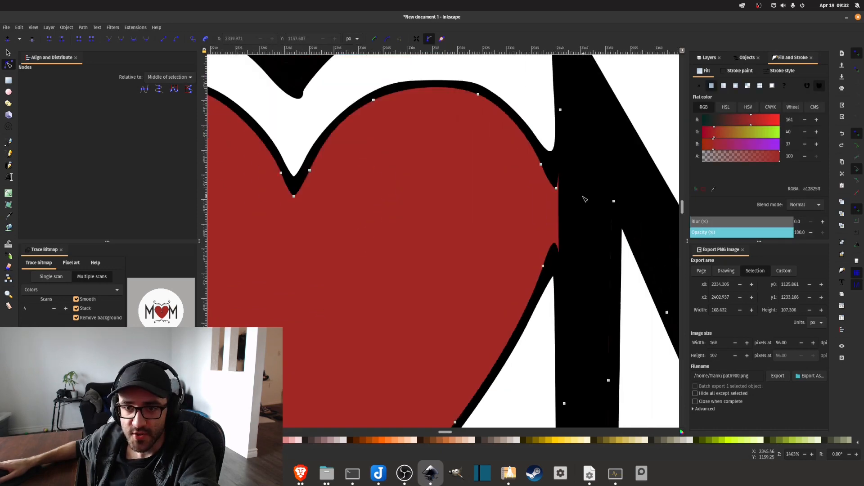
{"action": "scroll", "coordinate": [584, 198], "scroll_direction": "down", "scroll_amount": 1}
{"action": "scroll", "coordinate": [581, 205], "scroll_direction": "up", "scroll_amount": 3}
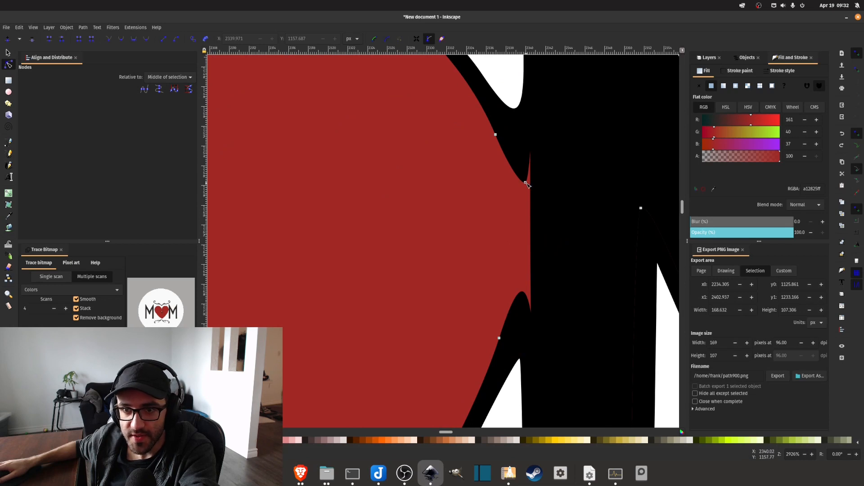
{"action": "left_click_drag", "start_coordinate": [528, 186], "coordinate": [531, 245]}
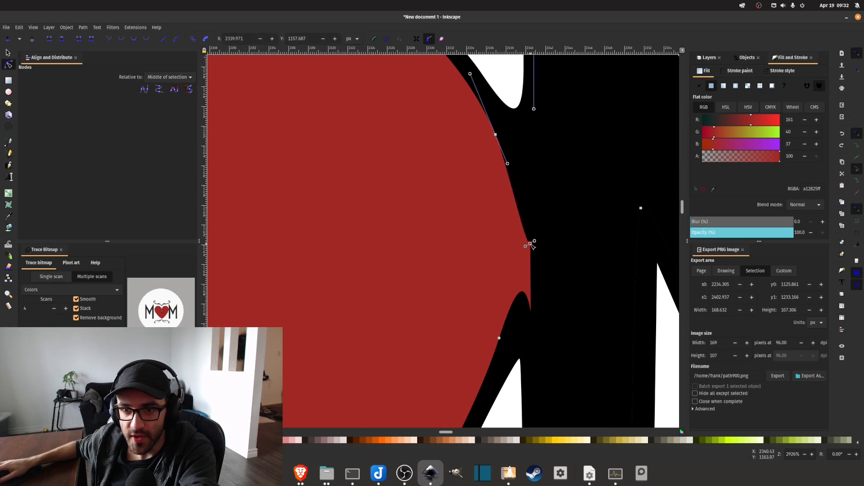
{"action": "left_click", "coordinate": [524, 298]}
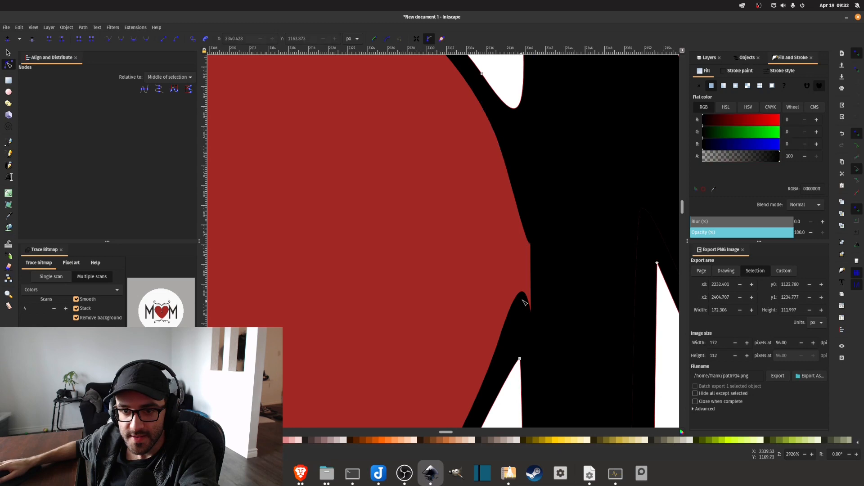
{"action": "left_click", "coordinate": [511, 380]}
{"action": "left_click", "coordinate": [505, 349]}
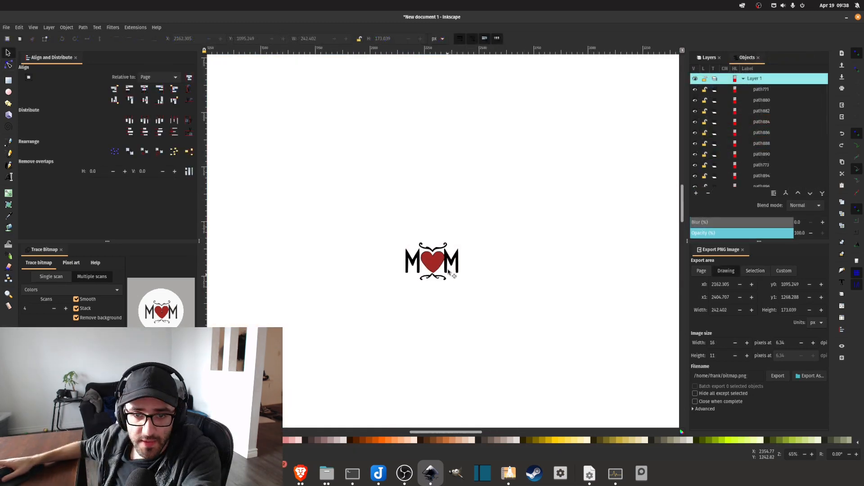
Group all the paths of the MOM heart design into a single object.
{"action": "scroll", "coordinate": [332, 253], "scroll_direction": "up", "scroll_amount": 3}
{"action": "scroll", "coordinate": [466, 184], "scroll_direction": "right", "scroll_amount": 5}
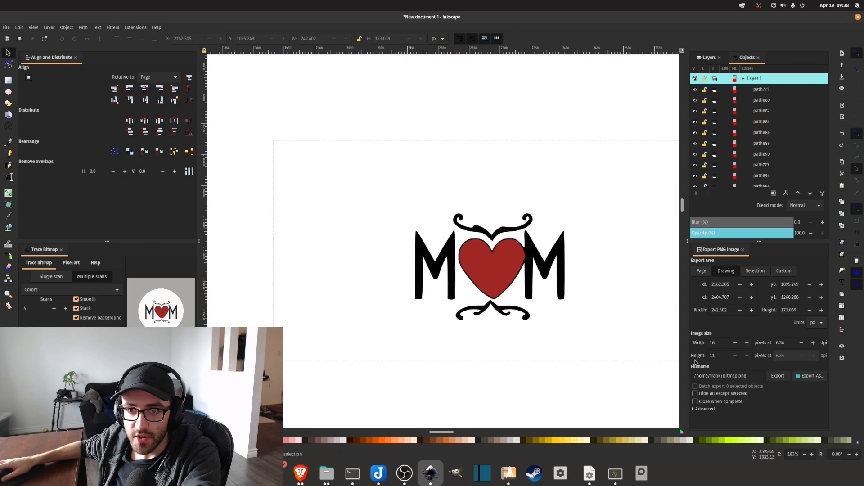
{"action": "key", "text": "ctrl+a"}
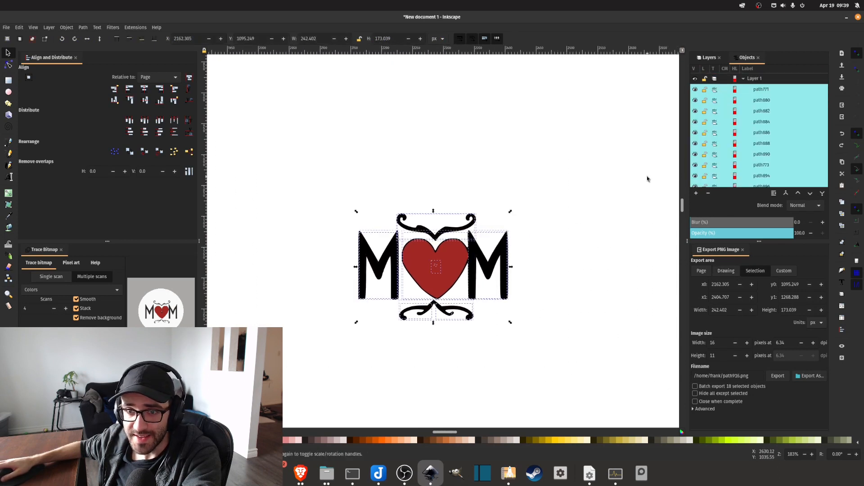
{"action": "right_click", "coordinate": [495, 253]}
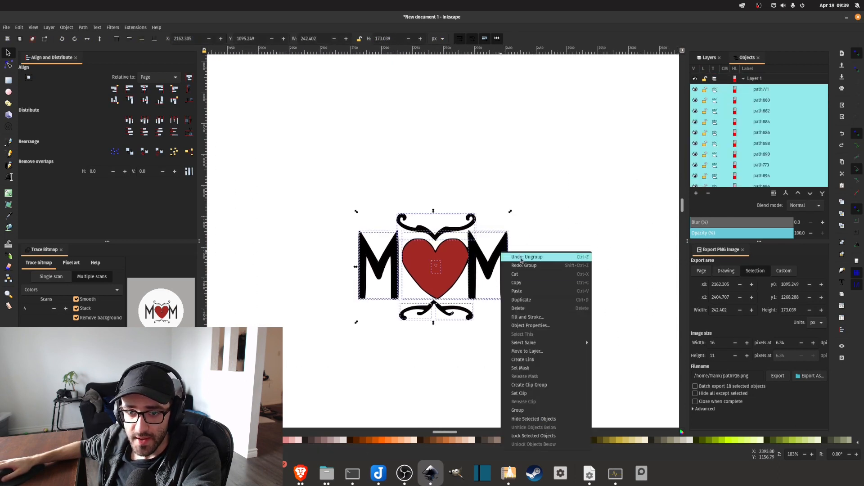
{"action": "left_click", "coordinate": [531, 402]}
Scale the grouped design up to about 3768 × 2690 px and center it horizontally in the upper half of the page.
{"action": "scroll", "coordinate": [540, 279], "scroll_direction": "down", "scroll_amount": 6}
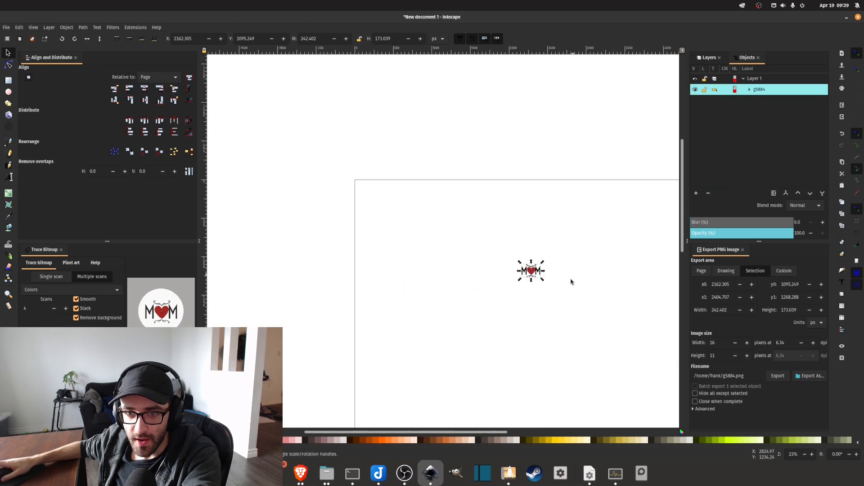
{"action": "left_click_drag", "start_coordinate": [545, 281], "coordinate": [661, 378]}
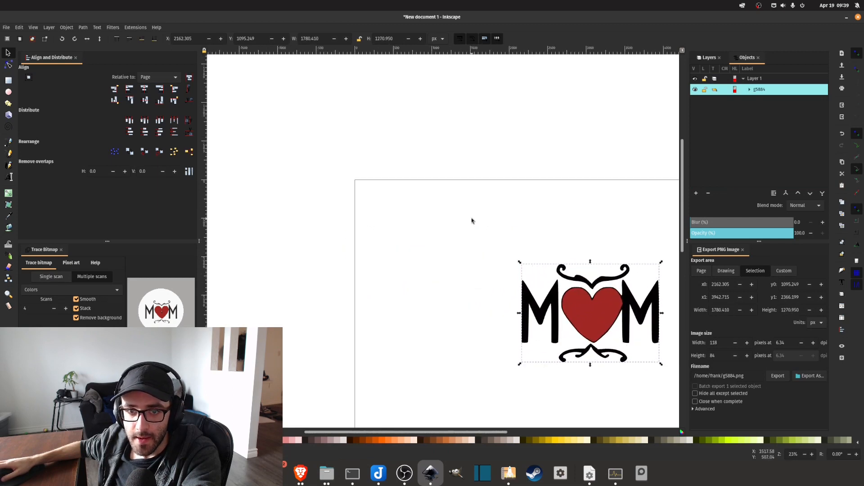
{"action": "scroll", "coordinate": [493, 228], "scroll_direction": "down", "scroll_amount": 4}
{"action": "scroll", "coordinate": [493, 228], "scroll_direction": "up", "scroll_amount": 6}
{"action": "scroll", "coordinate": [474, 201], "scroll_direction": "down", "scroll_amount": 5}
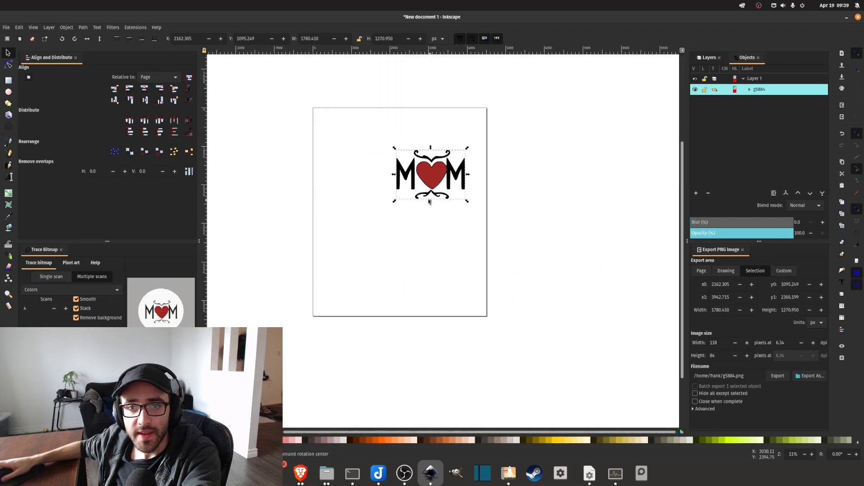
{"action": "left_click_drag", "start_coordinate": [395, 228], "coordinate": [318, 282]}
{"action": "left_click_drag", "start_coordinate": [380, 247], "coordinate": [404, 200]}
{"action": "left_click", "coordinate": [143, 89]}
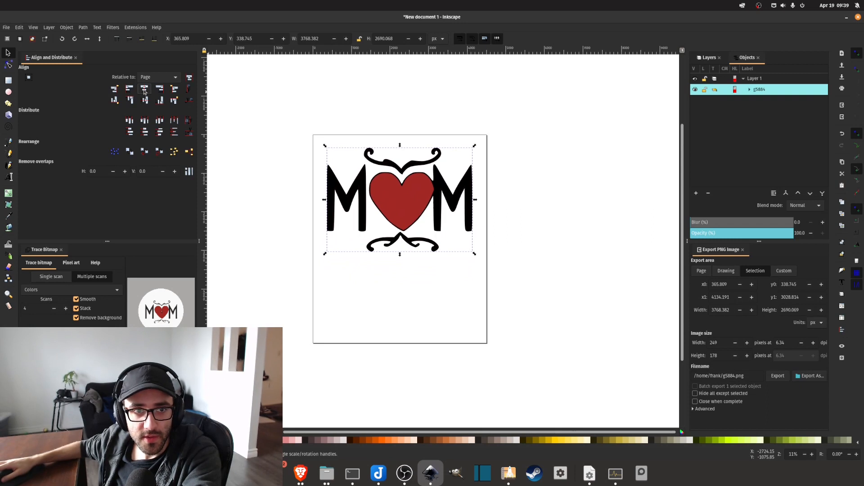
Examine the enlarged MOM design on the page, checking its lettering, heart and flourishes.
{"action": "scroll", "coordinate": [344, 196], "scroll_direction": "down", "scroll_amount": 3}
{"action": "scroll", "coordinate": [344, 196], "scroll_direction": "up", "scroll_amount": 4}
{"action": "scroll", "coordinate": [488, 193], "scroll_direction": "down", "scroll_amount": 4}
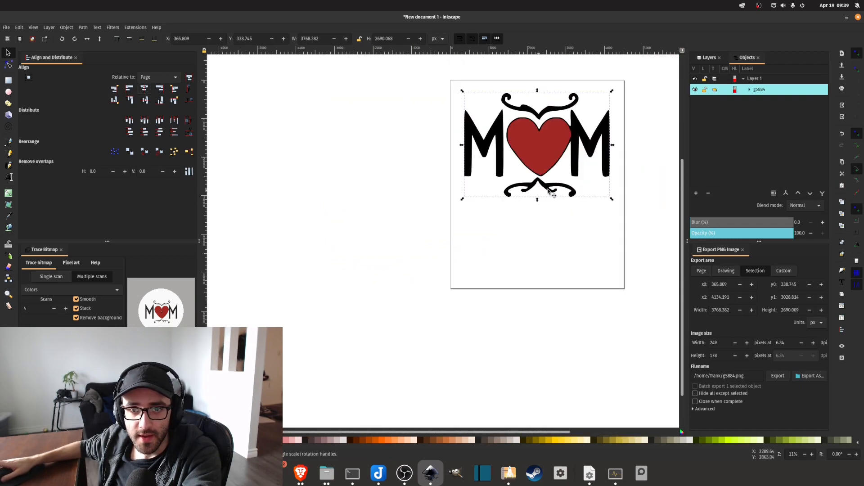
{"action": "scroll", "coordinate": [572, 194], "scroll_direction": "up", "scroll_amount": 6}
{"action": "scroll", "coordinate": [561, 228], "scroll_direction": "right", "scroll_amount": 4}
{"action": "scroll", "coordinate": [561, 238], "scroll_direction": "down", "scroll_amount": 2}
{"action": "scroll", "coordinate": [565, 235], "scroll_direction": "up", "scroll_amount": 2}
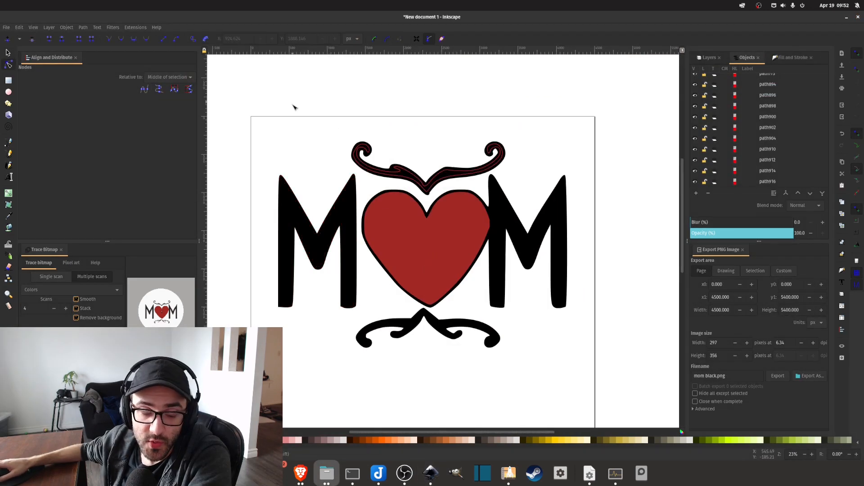
{"action": "scroll", "coordinate": [405, 211], "scroll_direction": "down", "scroll_amount": 3}
{"action": "scroll", "coordinate": [405, 211], "scroll_direction": "up", "scroll_amount": 3}
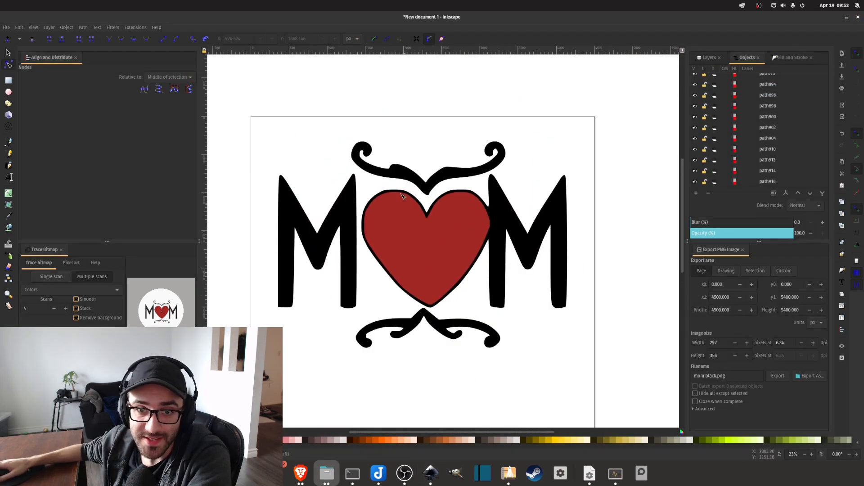
Export the page as mom black.png with an image width of 4500 pixels.
{"action": "left_click", "coordinate": [734, 378]}
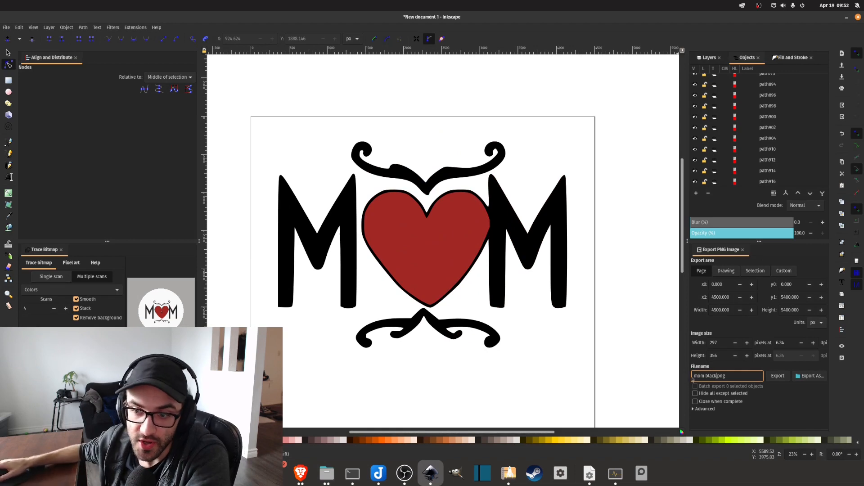
{"action": "double_click", "coordinate": [716, 346]}
{"action": "type", "text": "4500"}
{"action": "key", "text": "Tab"}
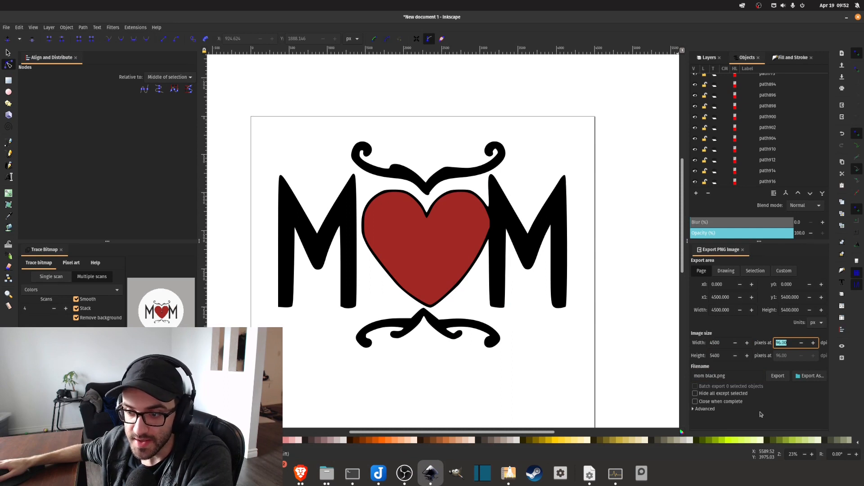
{"action": "left_click", "coordinate": [712, 375]}
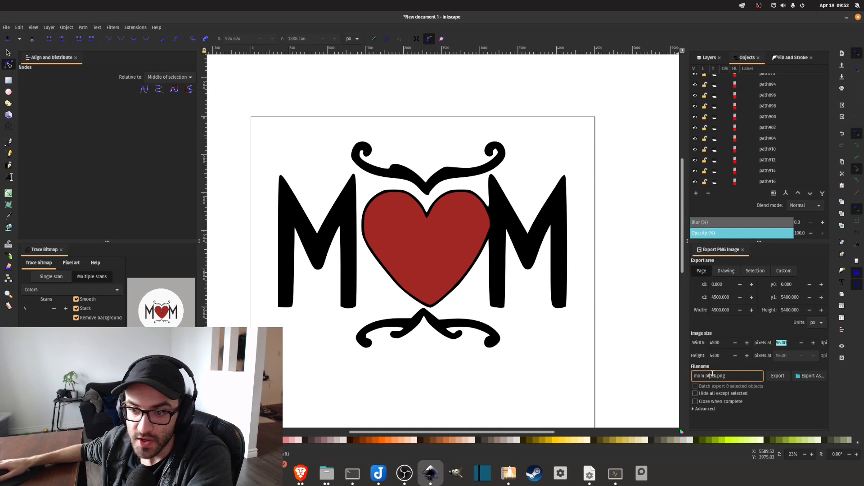
{"action": "left_click", "coordinate": [778, 377]}
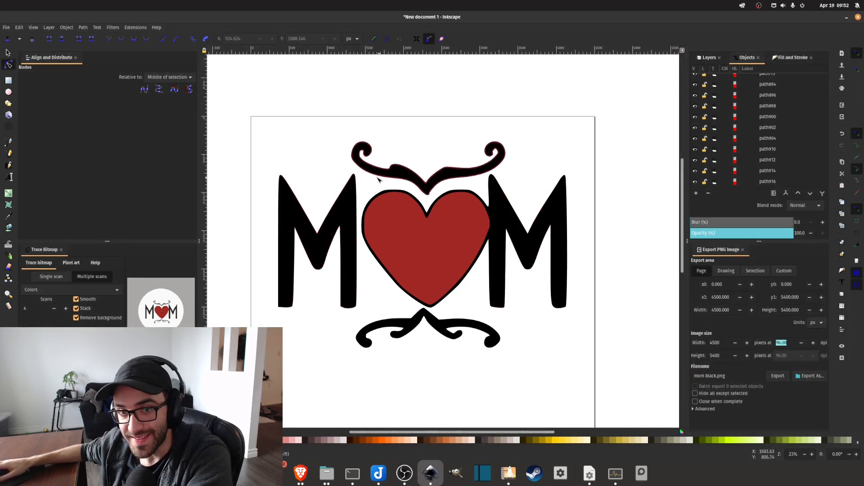
Select every shape sharing the second M's black fill color and set their fill and stroke to white.
{"action": "left_click", "coordinate": [499, 251]}
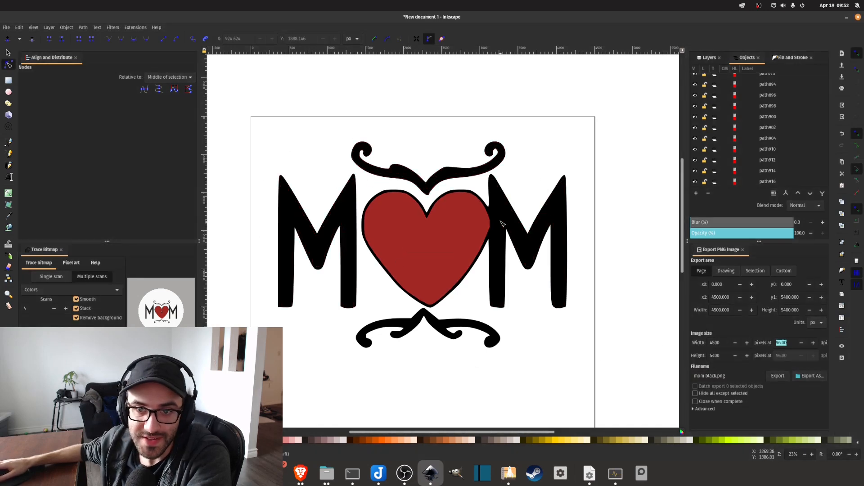
{"action": "scroll", "coordinate": [499, 209], "scroll_direction": "up", "scroll_amount": 1}
{"action": "right_click", "coordinate": [497, 209]}
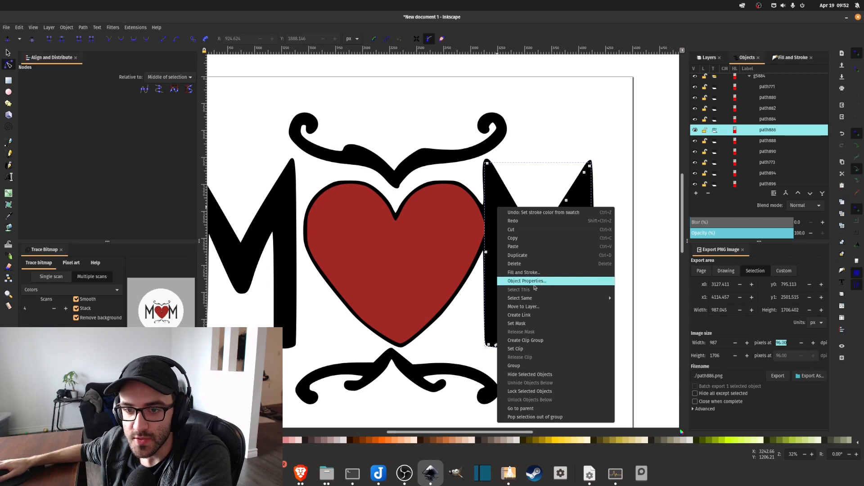
{"action": "mouse_move", "coordinate": [519, 300]}
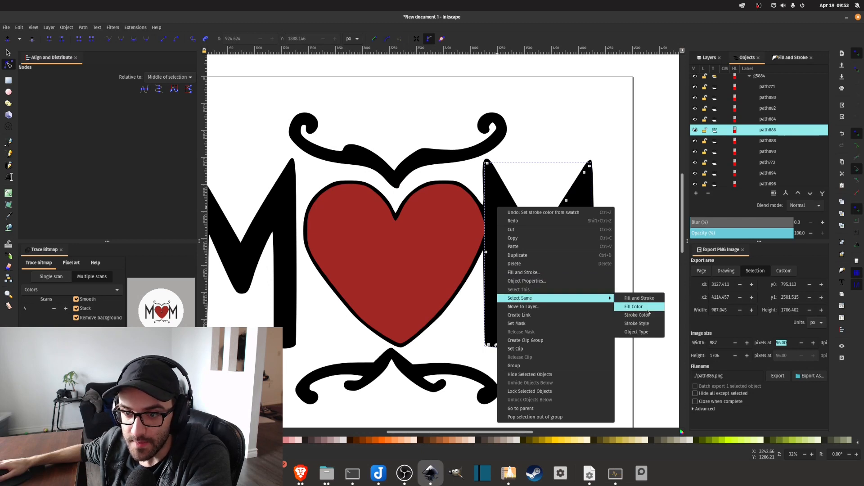
{"action": "left_click", "coordinate": [633, 307]}
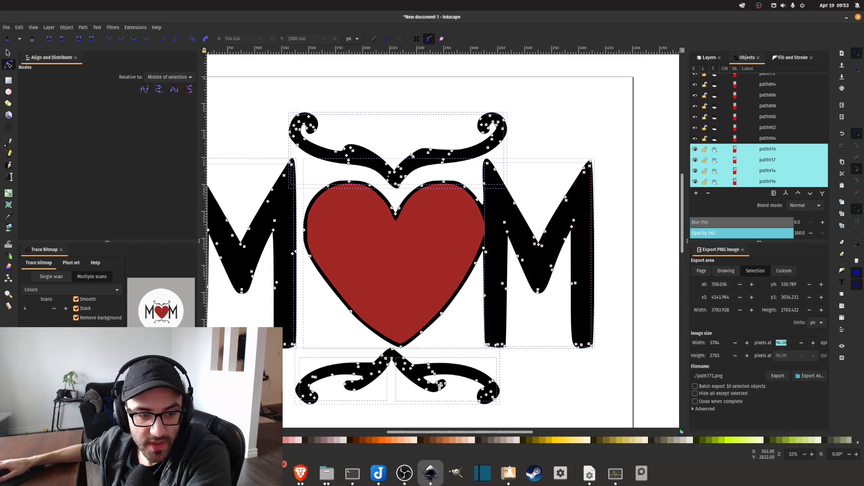
{"action": "left_click", "coordinate": [4, 440]}
{"action": "left_click", "coordinate": [4, 440], "text": "shift"}
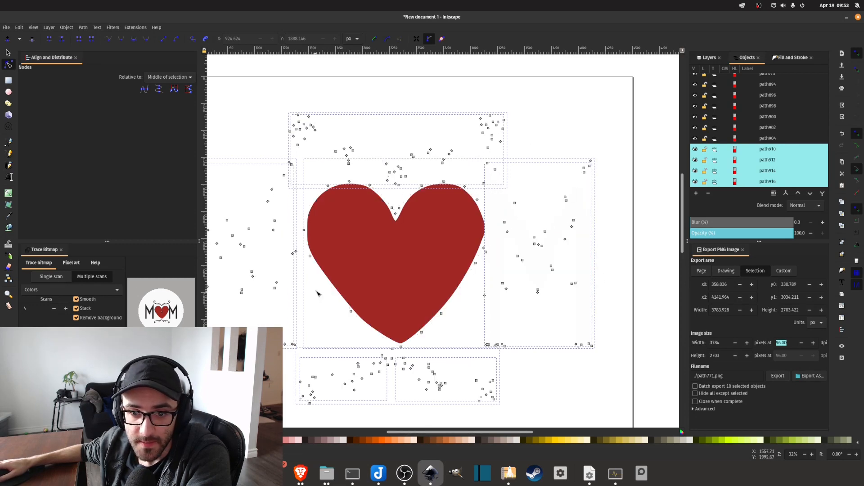
{"action": "scroll", "coordinate": [351, 311], "scroll_direction": "down", "scroll_amount": 2}
{"action": "left_click", "coordinate": [455, 365]}
{"action": "scroll", "coordinate": [368, 282], "scroll_direction": "down", "scroll_amount": 3}
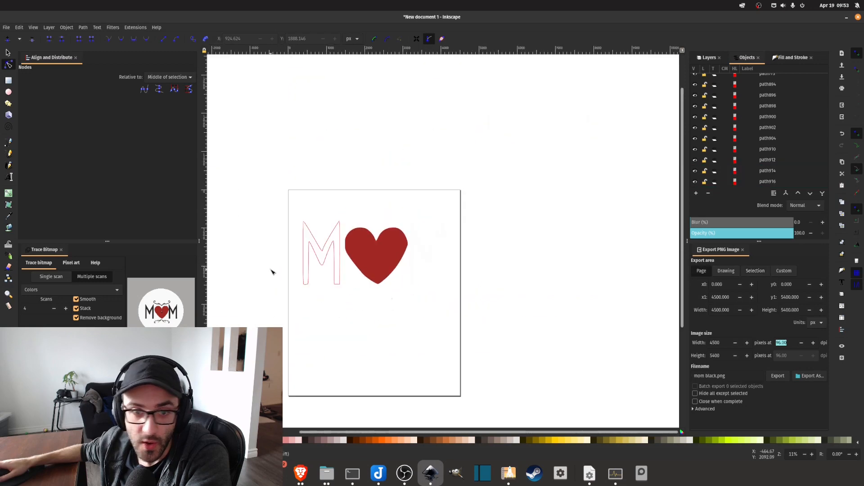
Export the white version of the page under the file name mom white.png.
{"action": "scroll", "coordinate": [336, 268], "scroll_direction": "up", "scroll_amount": 1}
{"action": "scroll", "coordinate": [274, 246], "scroll_direction": "up", "scroll_amount": 2}
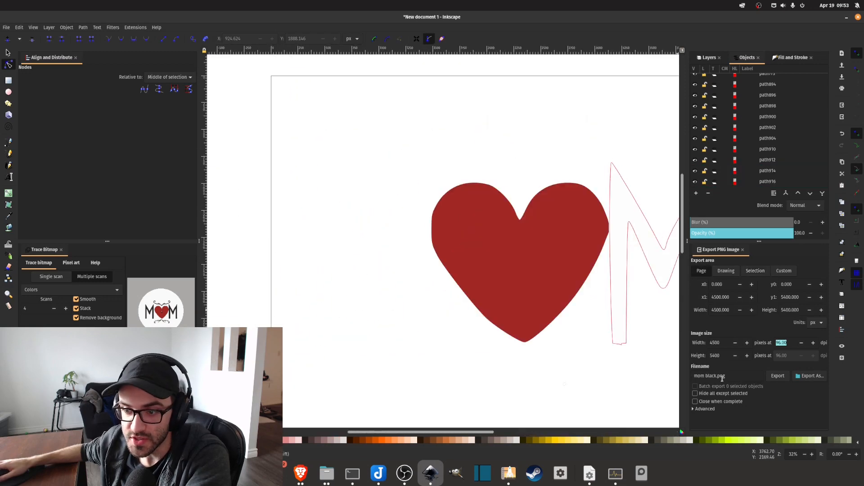
{"action": "double_click", "coordinate": [711, 376]}
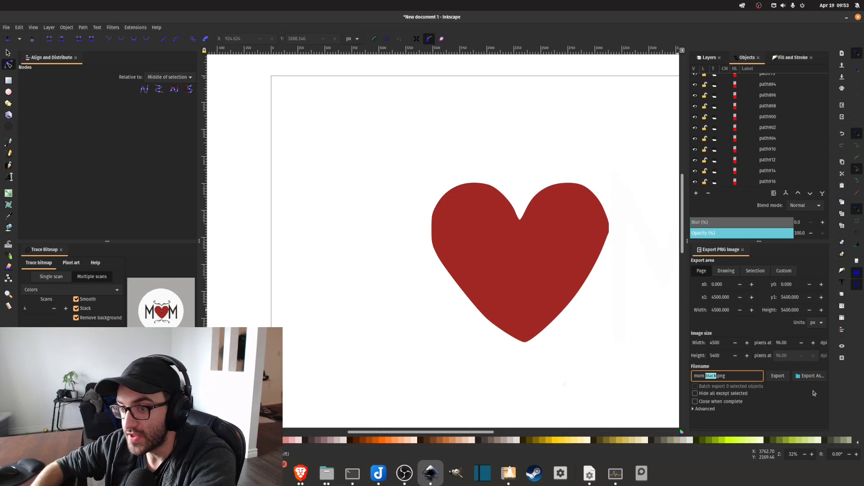
{"action": "type", "text": "white"}
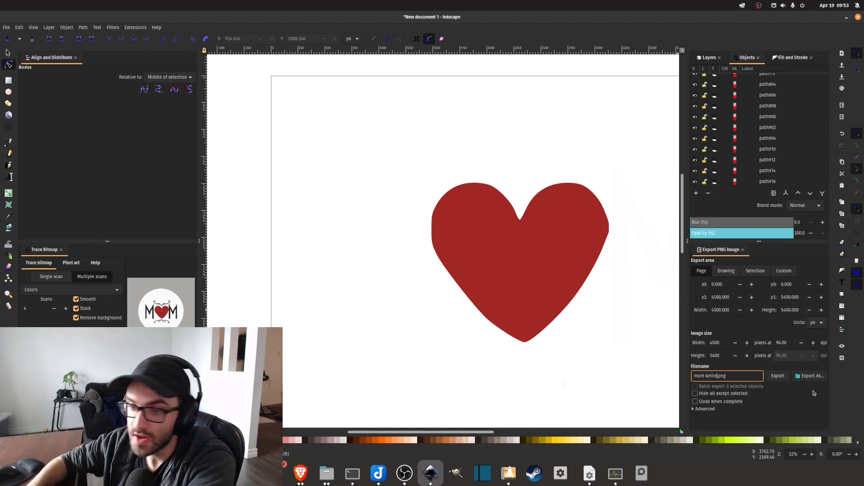
{"action": "key", "text": "Return"}
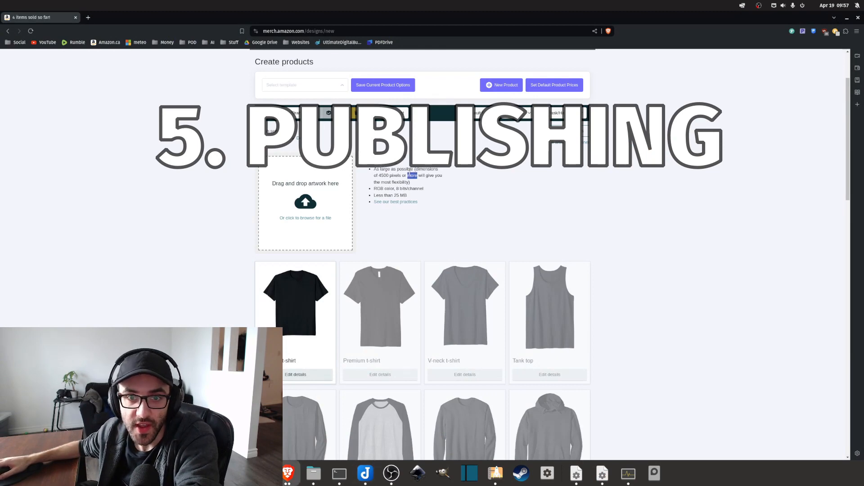
On the Amazon Merch on Demand product creation page in the browser, review the artwork size requirement and the available product types.
{"action": "triple_click", "coordinate": [398, 182]}
{"action": "scroll", "coordinate": [398, 183], "scroll_direction": "up", "scroll_amount": 3}
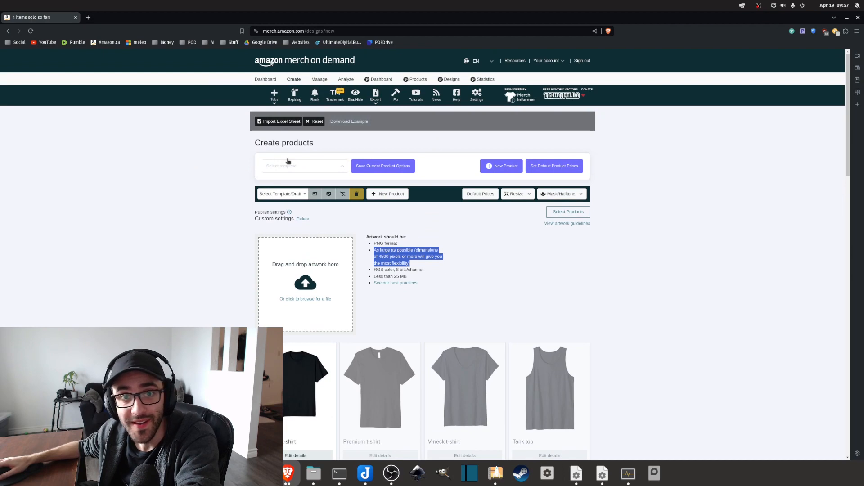
{"action": "scroll", "coordinate": [459, 229], "scroll_direction": "down", "scroll_amount": 5}
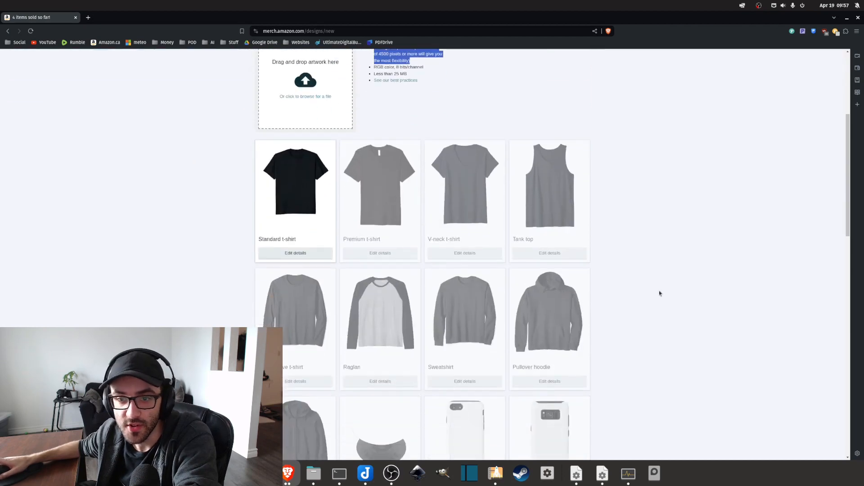
{"action": "scroll", "coordinate": [575, 257], "scroll_direction": "up", "scroll_amount": 5}
{"action": "scroll", "coordinate": [491, 230], "scroll_direction": "down", "scroll_amount": 12}
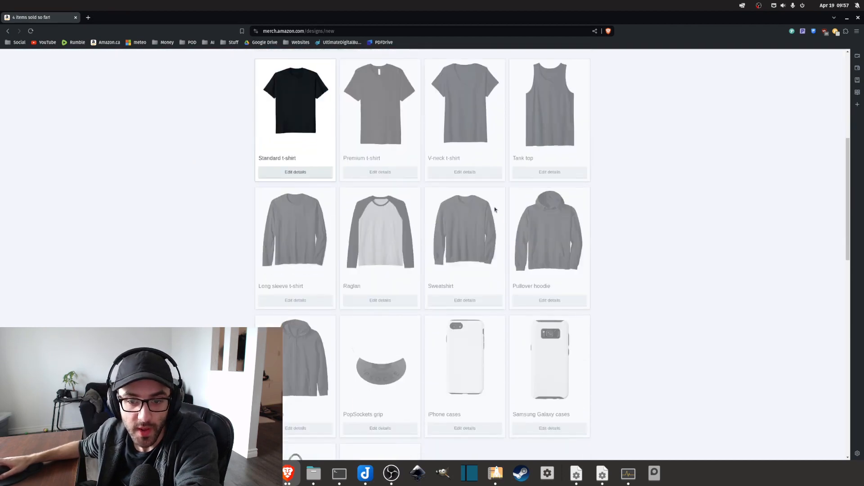
{"action": "scroll", "coordinate": [491, 232], "scroll_direction": "up", "scroll_amount": 15}
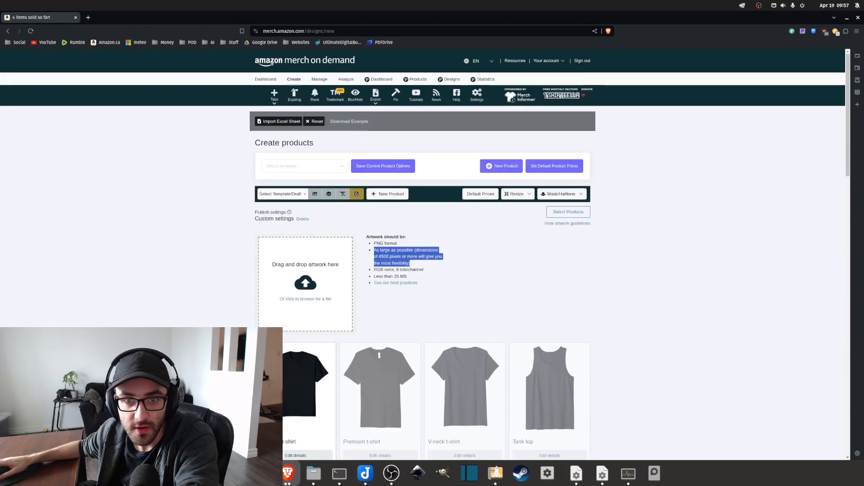
Open a second product creation page in its own window beside the first and dismiss its first-time sales notice.
{"action": "left_click", "coordinate": [499, 170]}
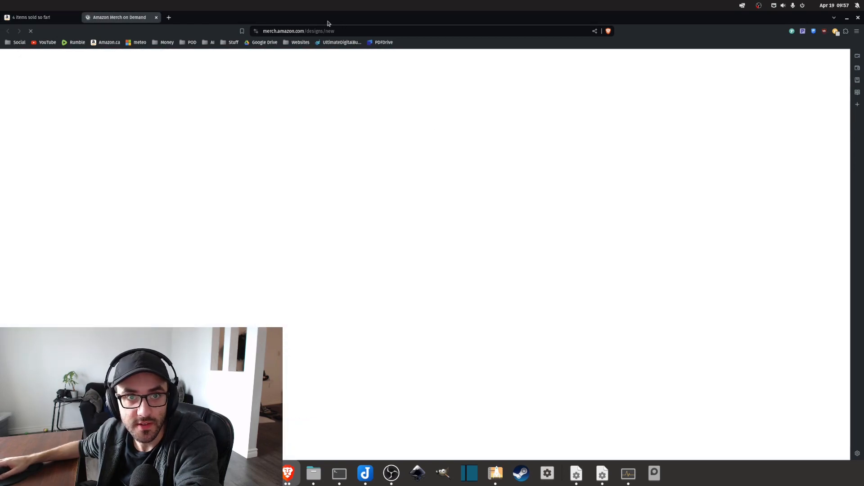
{"action": "key", "text": "super+Left"}
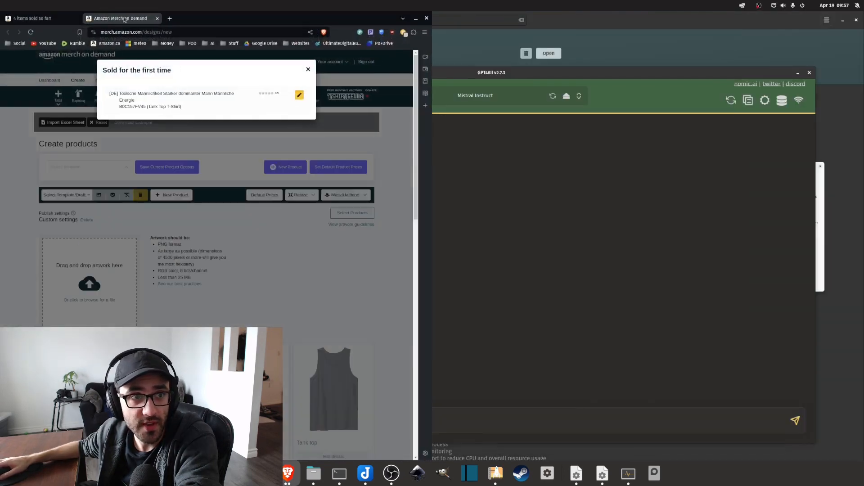
{"action": "left_click_drag", "start_coordinate": [322, 49], "coordinate": [671, 128]}
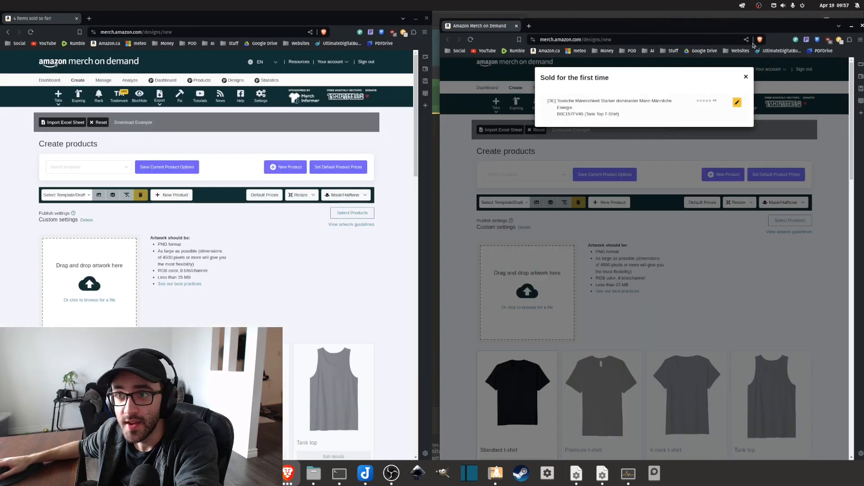
{"action": "left_click_drag", "start_coordinate": [739, 26], "coordinate": [863, 60]}
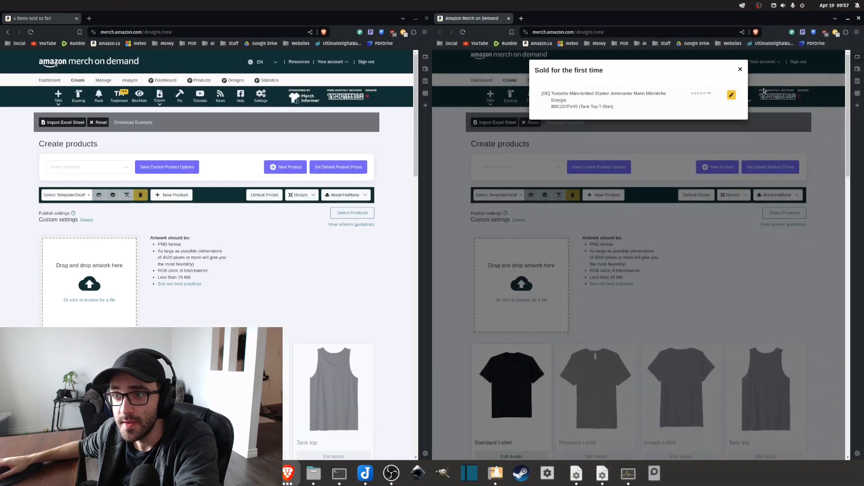
{"action": "left_click", "coordinate": [740, 70]}
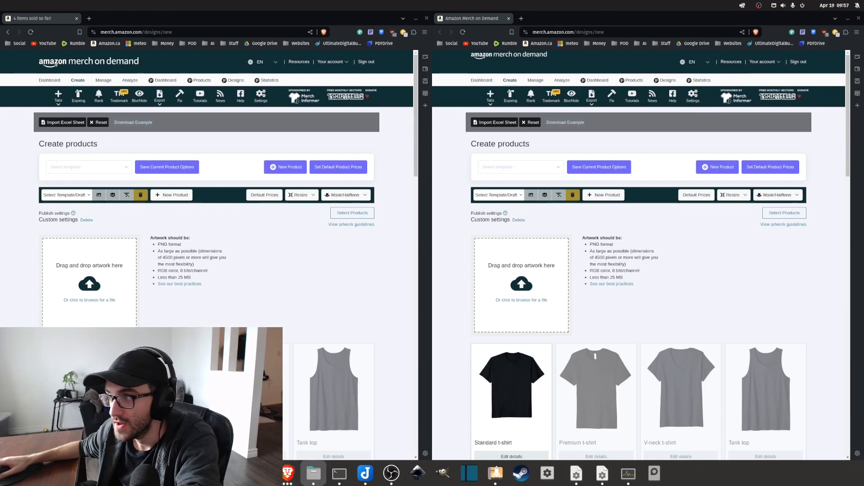
Upload mom black.png from the Desktop folder to the first product page and mom white.png to the second.
{"action": "left_click", "coordinate": [314, 474]}
{"action": "left_click_drag", "start_coordinate": [444, 147], "coordinate": [90, 285]}
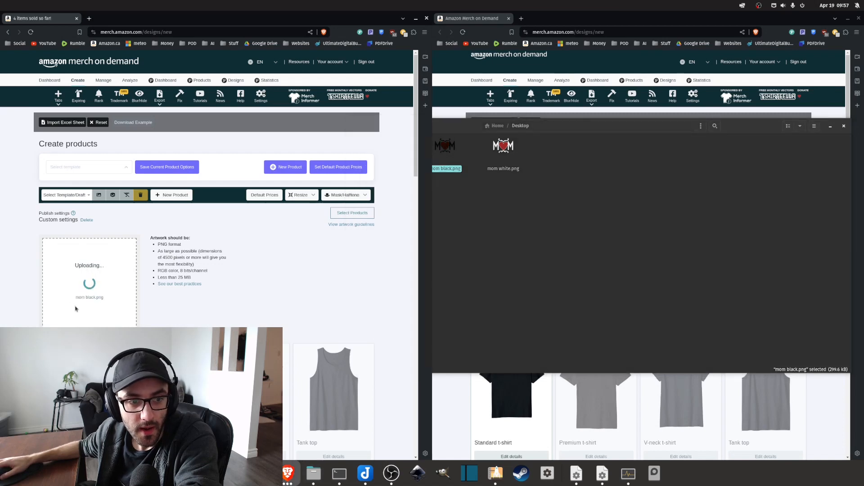
{"action": "left_click_drag", "start_coordinate": [737, 131], "coordinate": [385, 172]}
{"action": "left_click", "coordinate": [153, 188]}
{"action": "left_click_drag", "start_coordinate": [153, 188], "coordinate": [532, 283]}
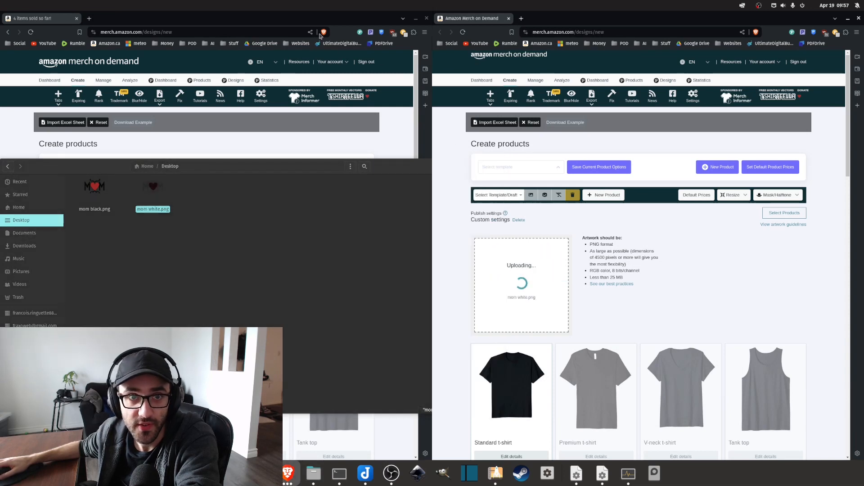
Apply the LIGHT 13.97 template to the product page holding mom black.png.
{"action": "left_click", "coordinate": [380, 282]}
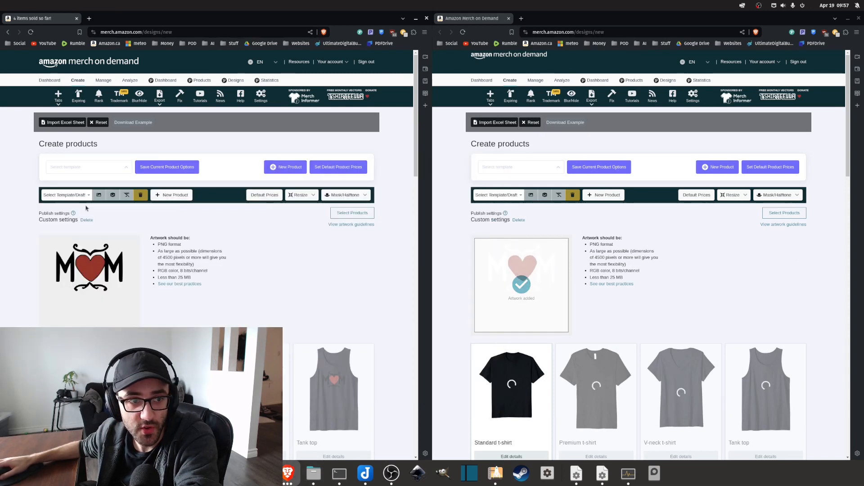
{"action": "left_click", "coordinate": [65, 195]}
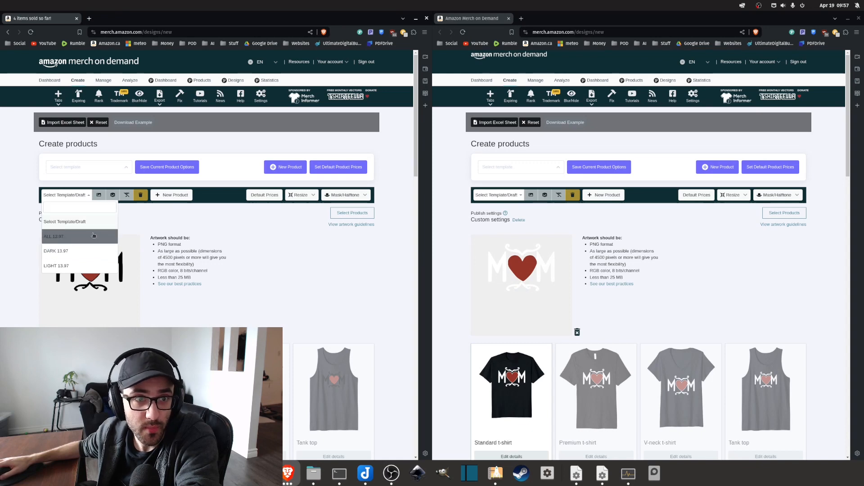
{"action": "left_click", "coordinate": [67, 267]}
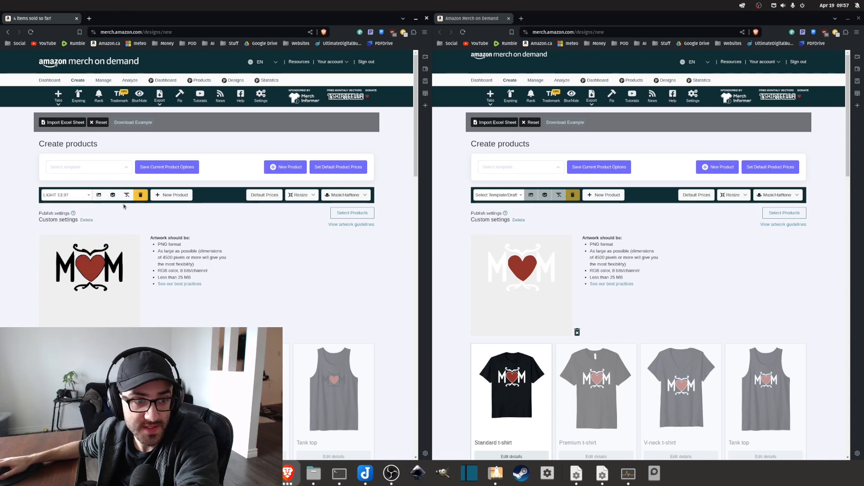
{"action": "scroll", "coordinate": [60, 198], "scroll_direction": "down", "scroll_amount": 1}
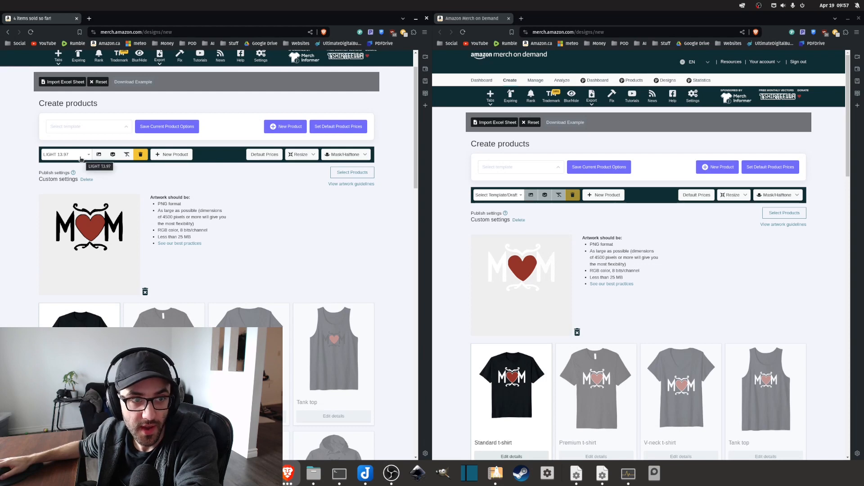
{"action": "left_click", "coordinate": [128, 156]}
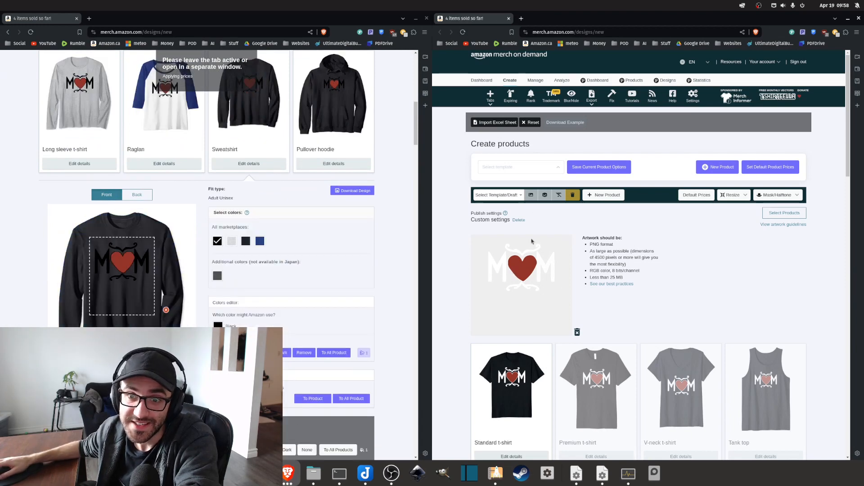
Apply the DARK 13.97 template to the product page holding mom white.png.
{"action": "left_click", "coordinate": [513, 196]}
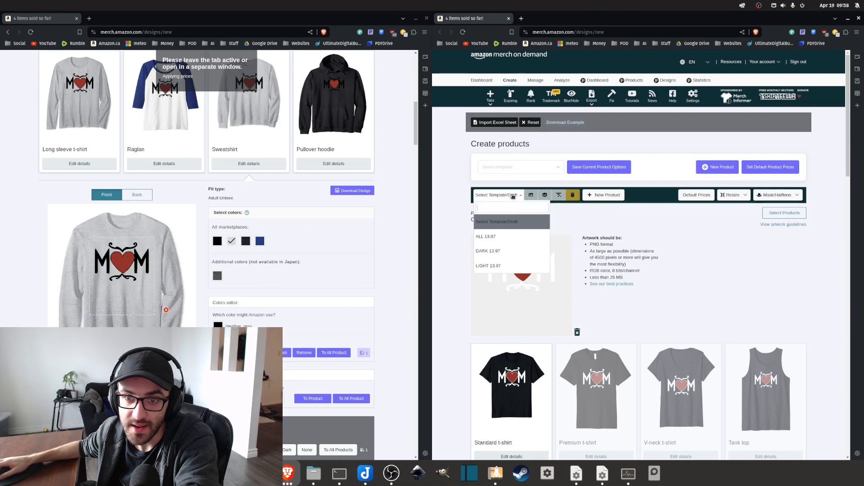
{"action": "left_click", "coordinate": [494, 252]}
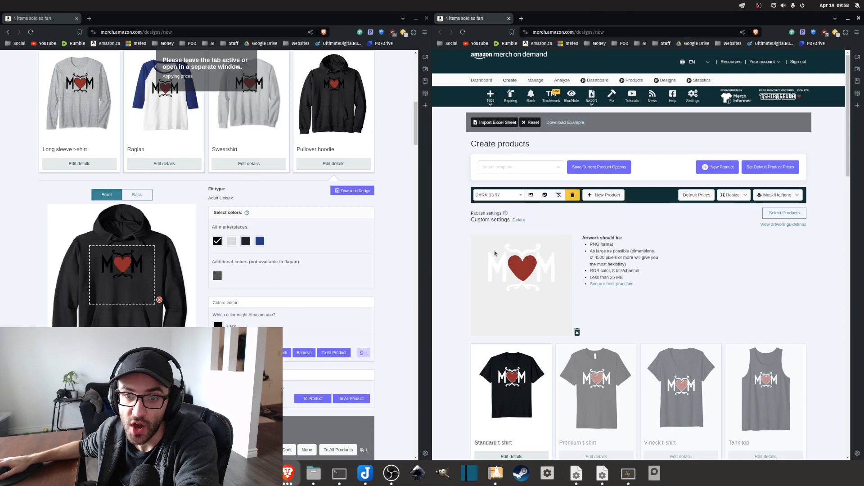
{"action": "left_click", "coordinate": [558, 197]}
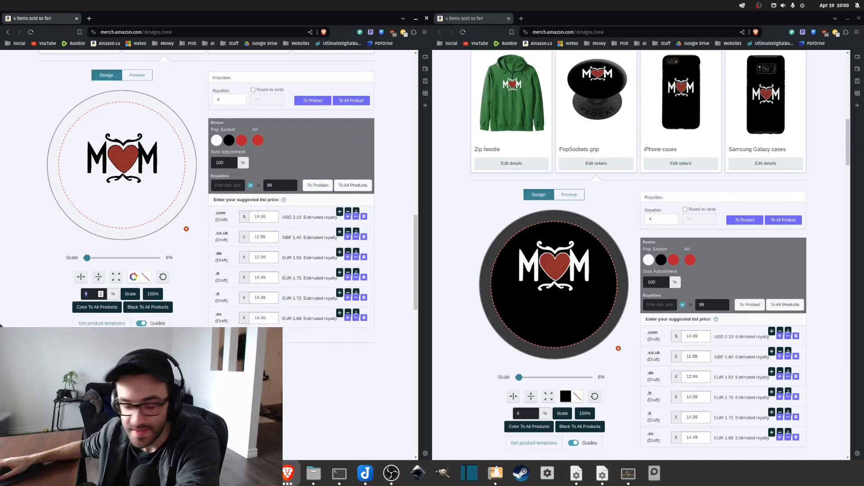
Scale the black design on the PopSockets grip to 9% and move it to the middle of the circle.
{"action": "type", "text": "9"}
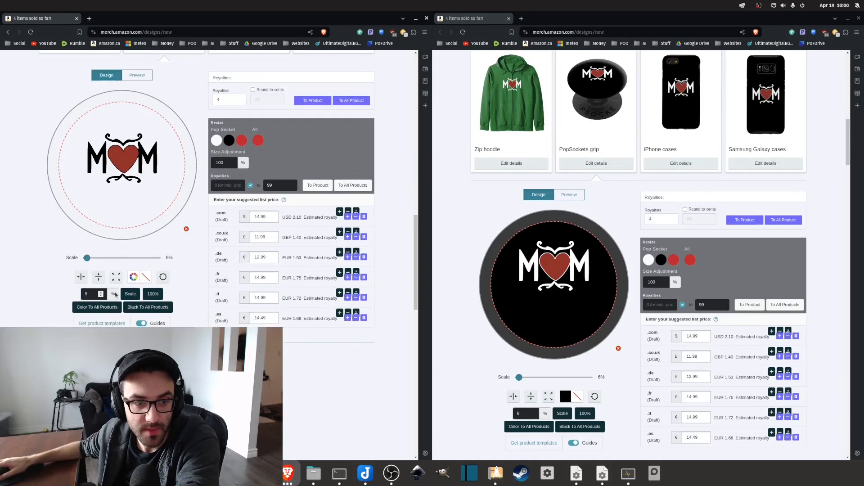
{"action": "left_click", "coordinate": [130, 295]}
{"action": "left_click_drag", "start_coordinate": [121, 167], "coordinate": [126, 191]}
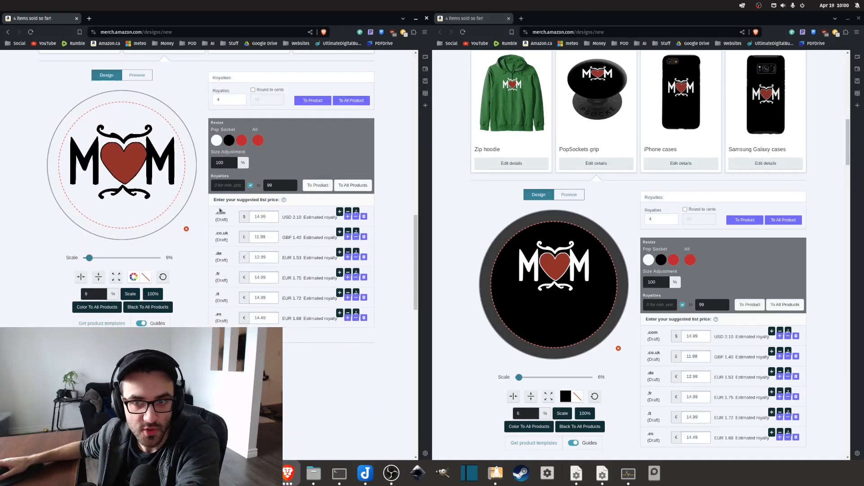
Scale the white design on the second page's PopSockets grip to 9% and collapse that product's details.
{"action": "left_click", "coordinate": [525, 414]}
{"action": "key", "text": "BackSpace"}
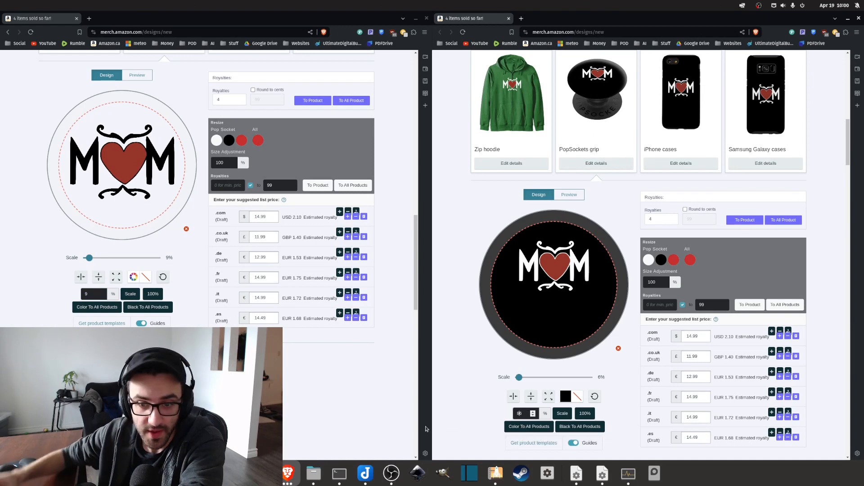
{"action": "type", "text": "9"}
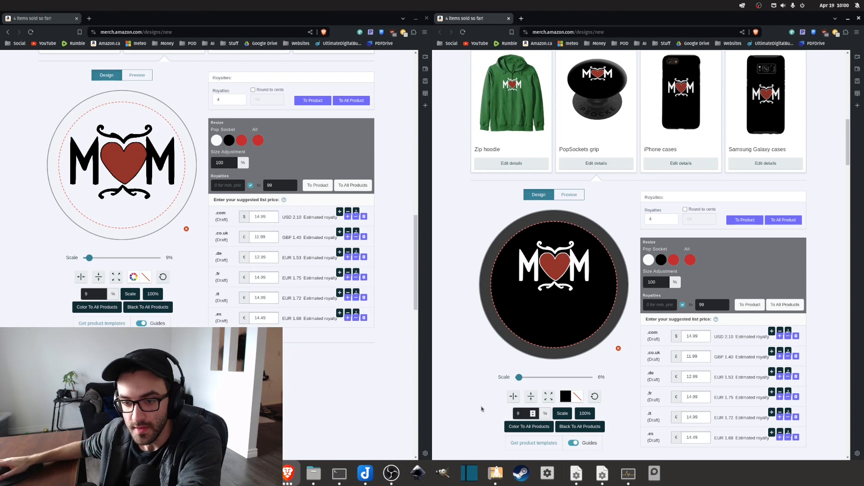
{"action": "left_click", "coordinate": [561, 413]}
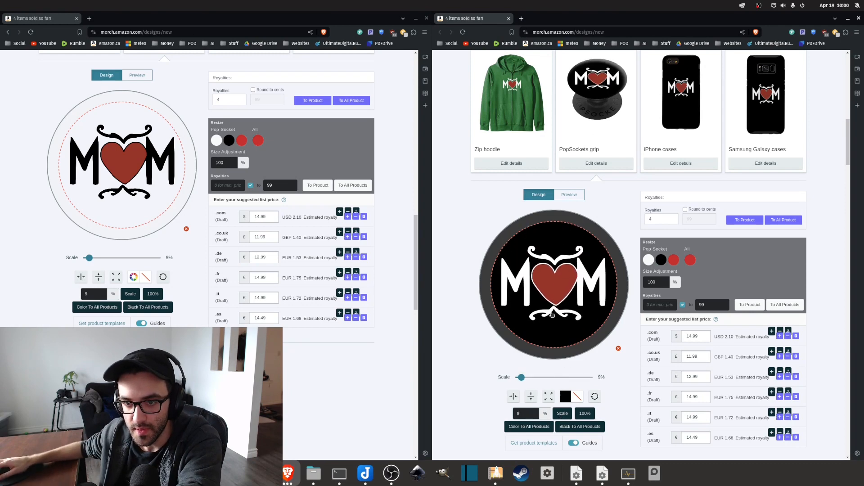
{"action": "left_click", "coordinate": [596, 163]}
Scale the black design on the first page's tote bag to 55% and centre it horizontally.
{"action": "scroll", "coordinate": [95, 306], "scroll_direction": "down", "scroll_amount": 5}
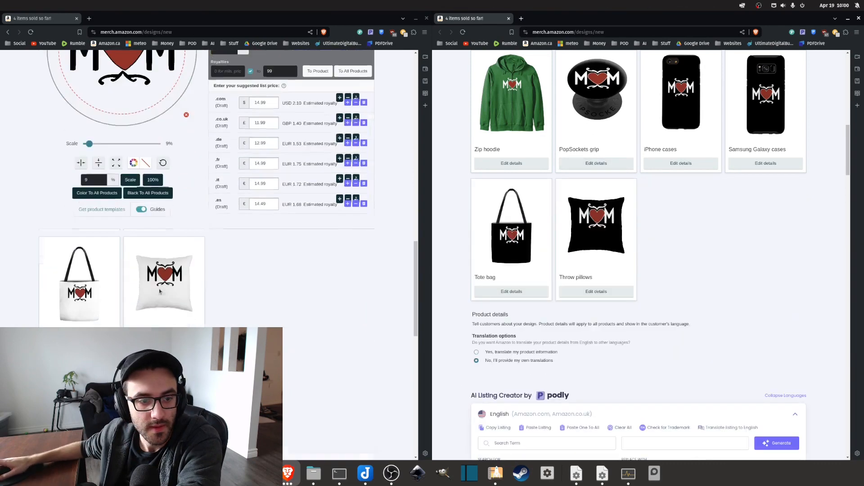
{"action": "left_click", "coordinate": [79, 262]}
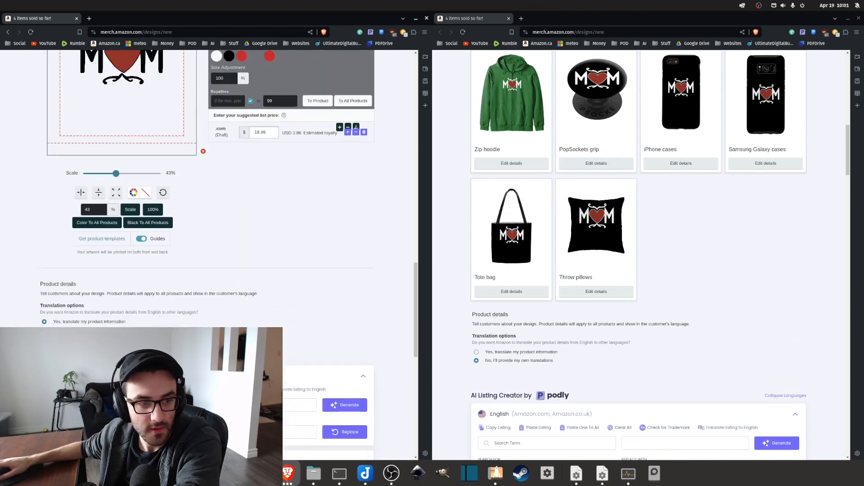
{"action": "left_click", "coordinate": [130, 210]}
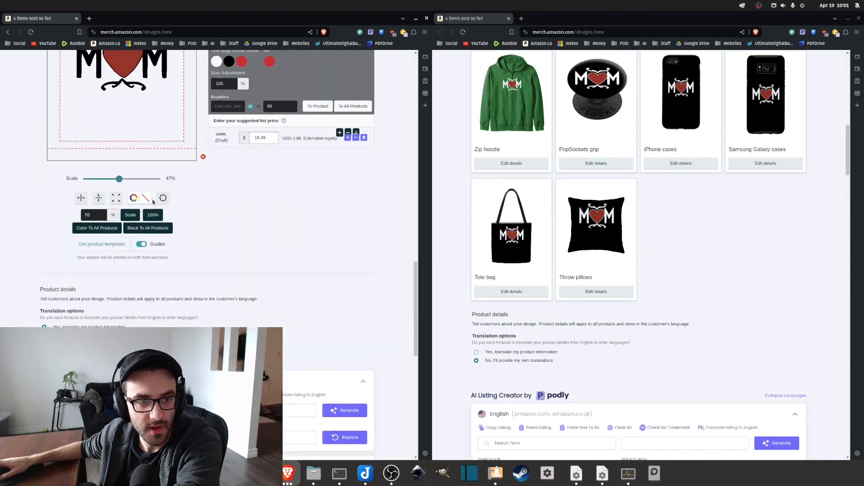
{"action": "scroll", "coordinate": [95, 252], "scroll_direction": "up", "scroll_amount": 2}
{"action": "left_click", "coordinate": [81, 273]}
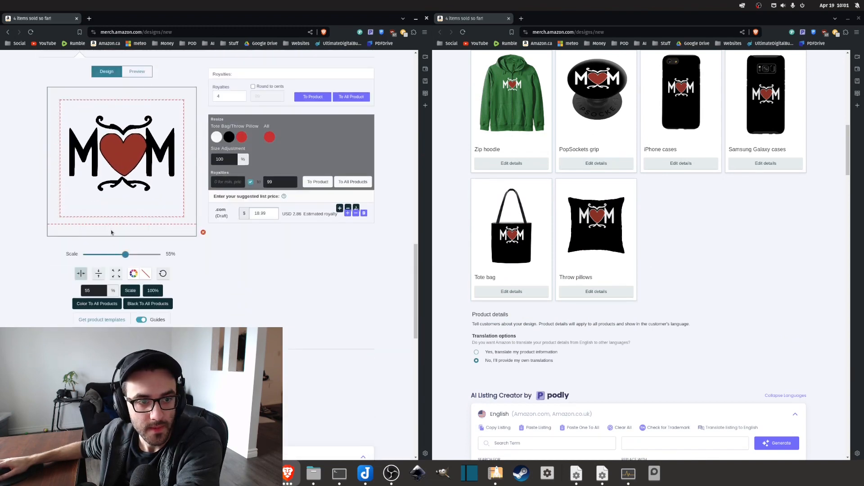
Scale the throw pillow artwork to 55% on both product pages and enlarge the second page's tote bag artwork.
{"action": "scroll", "coordinate": [90, 225], "scroll_direction": "up", "scroll_amount": 2}
{"action": "left_click", "coordinate": [164, 121]}
{"action": "left_click", "coordinate": [596, 291]}
{"action": "scroll", "coordinate": [595, 292], "scroll_direction": "down", "scroll_amount": 3}
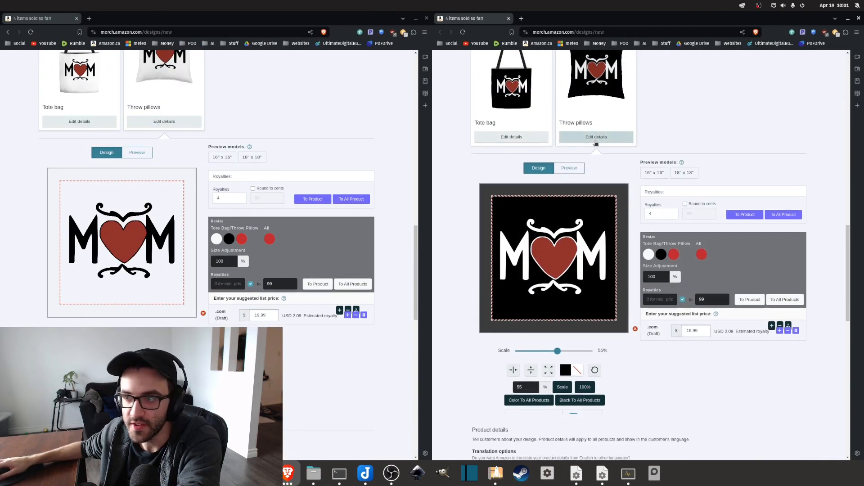
{"action": "left_click", "coordinate": [594, 137]}
Examine the translation options, AI listing creator, product details and feature fields on both pages, and the first page's product previews.
{"action": "scroll", "coordinate": [477, 204], "scroll_direction": "down", "scroll_amount": 5}
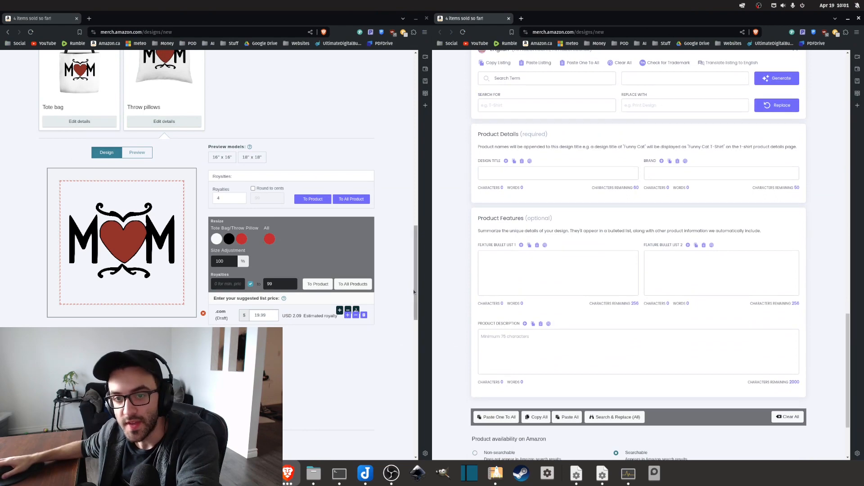
{"action": "scroll", "coordinate": [161, 247], "scroll_direction": "down", "scroll_amount": 5}
{"action": "scroll", "coordinate": [302, 285], "scroll_direction": "down", "scroll_amount": 4}
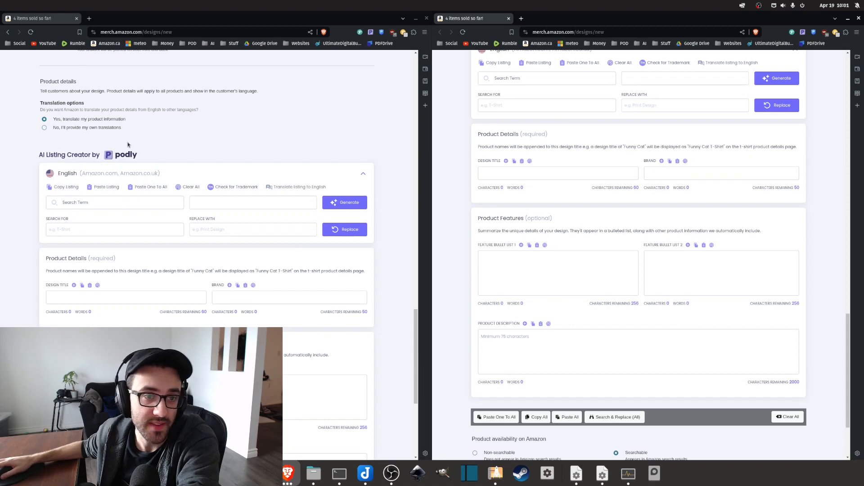
{"action": "scroll", "coordinate": [128, 144], "scroll_direction": "down", "scroll_amount": 3}
{"action": "scroll", "coordinate": [1, 100], "scroll_direction": "up", "scroll_amount": 2}
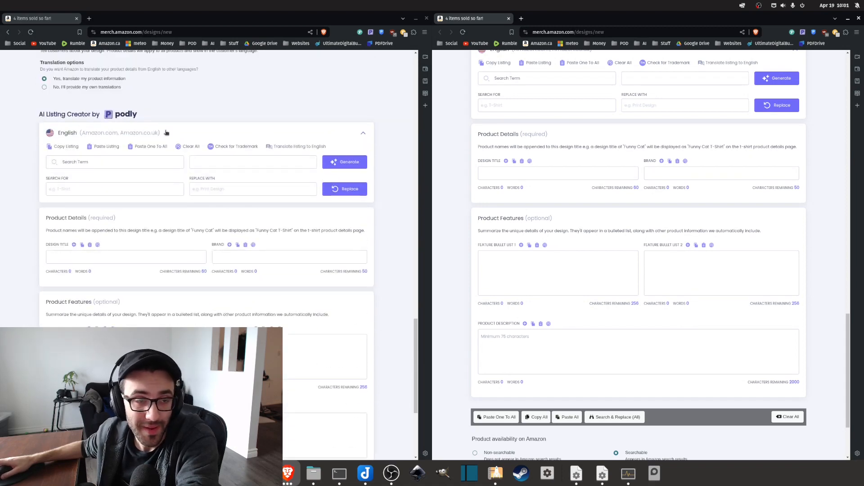
{"action": "scroll", "coordinate": [359, 251], "scroll_direction": "down", "scroll_amount": 2}
{"action": "scroll", "coordinate": [268, 248], "scroll_direction": "up", "scroll_amount": 10}
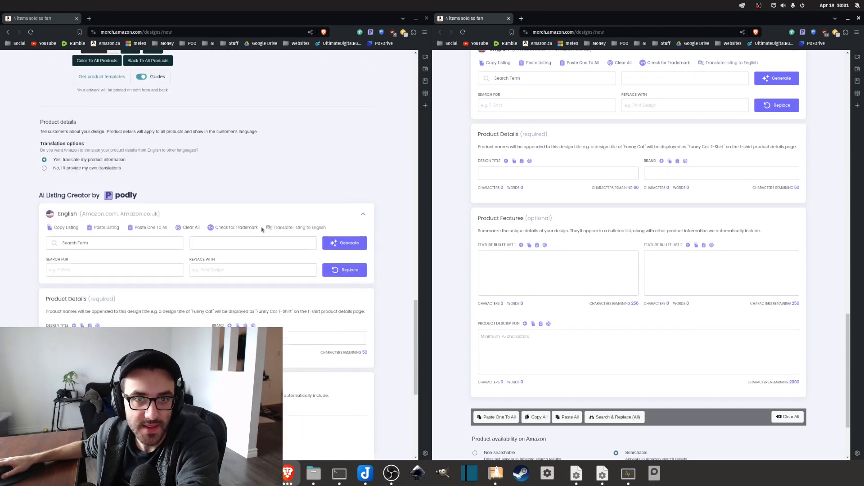
{"action": "scroll", "coordinate": [324, 234], "scroll_direction": "up", "scroll_amount": 5}
{"action": "scroll", "coordinate": [324, 234], "scroll_direction": "up", "scroll_amount": 6}
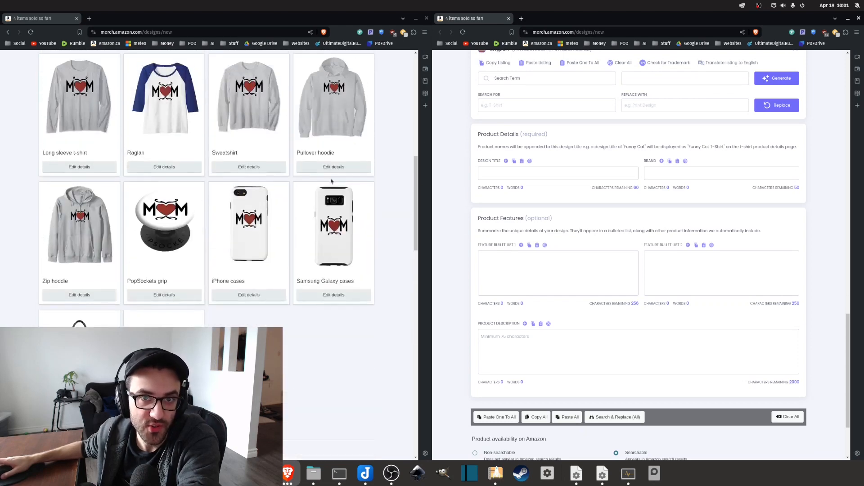
{"action": "scroll", "coordinate": [311, 207], "scroll_direction": "down", "scroll_amount": 12}
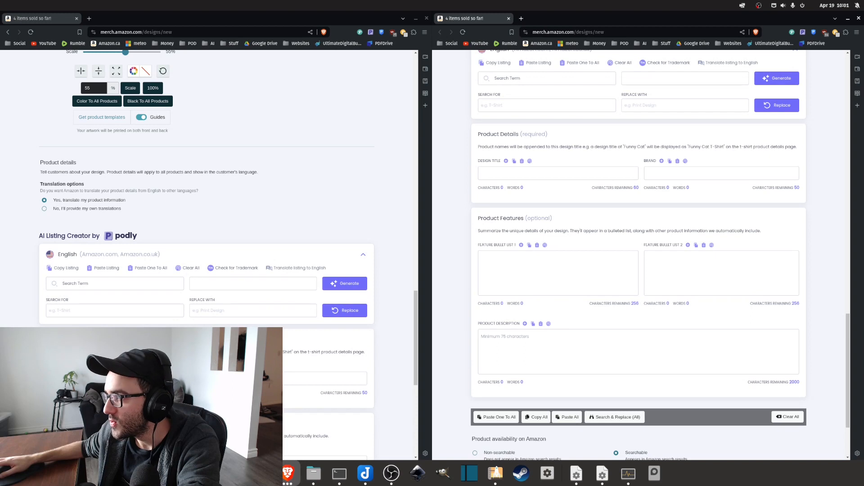
Switch to GPT4All, paste the prompt requesting a title, two descriptions and keywords, and move the chat window aside to compare it with the listing fields.
{"action": "key", "text": "alt+Tab"}
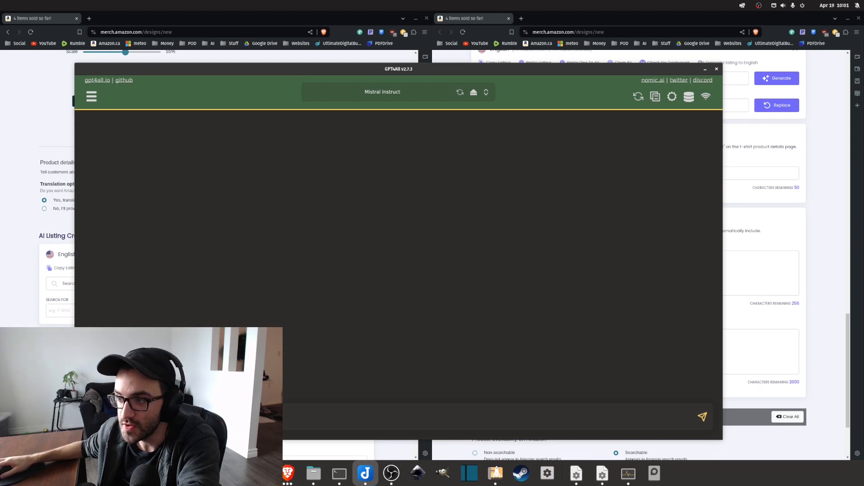
{"action": "key", "text": "ctrl+v"}
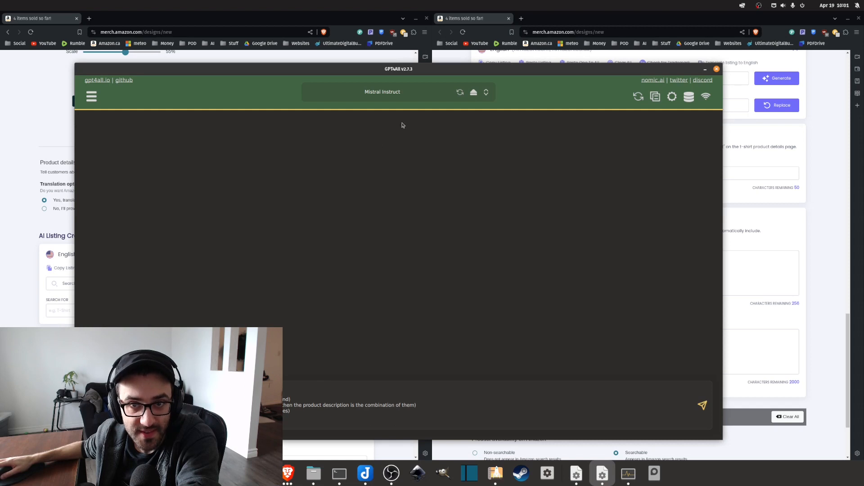
{"action": "left_click_drag", "start_coordinate": [401, 70], "coordinate": [634, 41]}
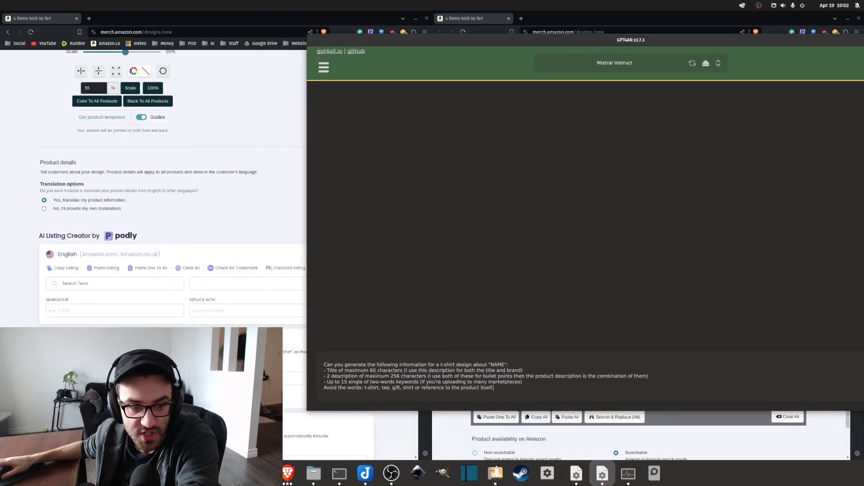
{"action": "scroll", "coordinate": [256, 324], "scroll_direction": "down", "scroll_amount": 3}
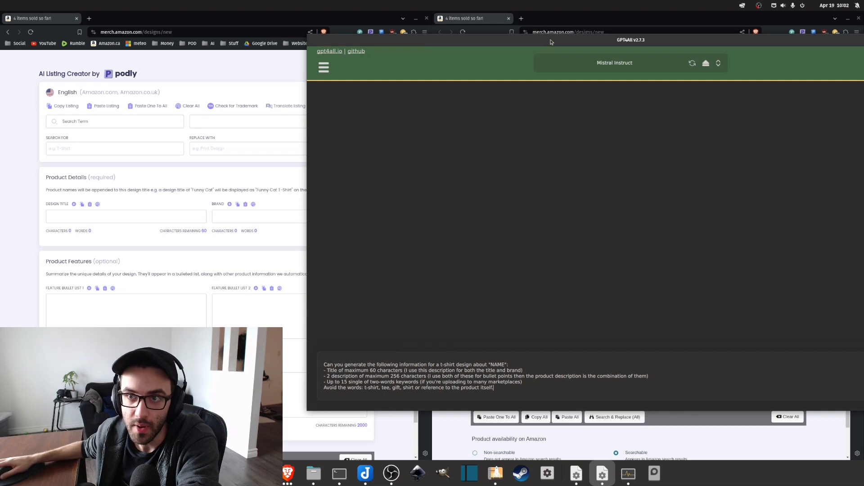
{"action": "left_click_drag", "start_coordinate": [550, 40], "coordinate": [402, 50]}
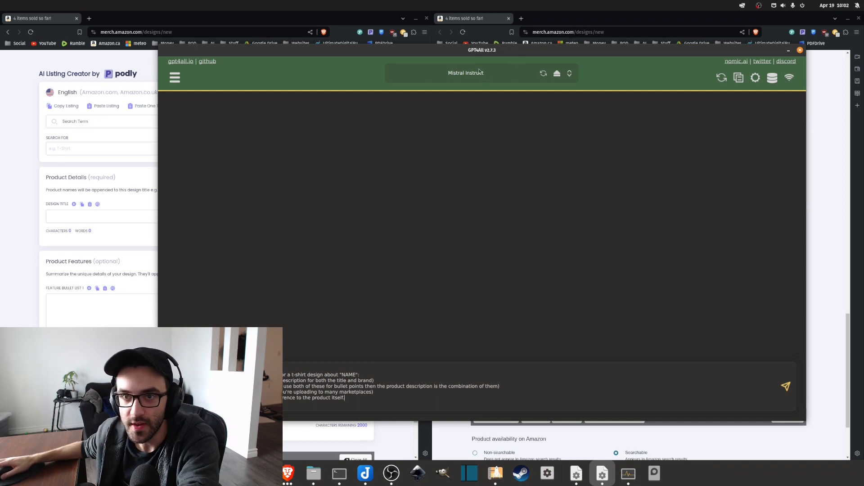
{"action": "left_click_drag", "start_coordinate": [475, 55], "coordinate": [551, 54]}
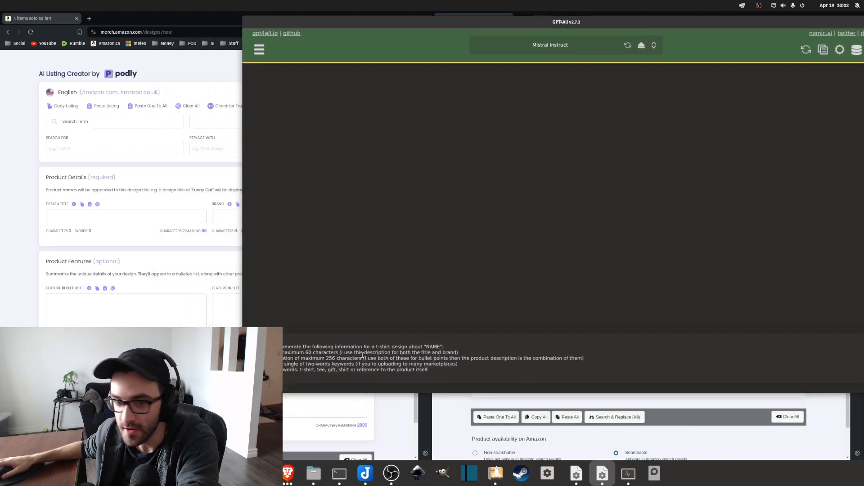
Replace "NAME" in the prompt with "A heart shape inside a flower with the word "Mom" written inside in cursive script. simple black design. white background. vector illustration".
{"action": "left_click_drag", "start_coordinate": [262, 346], "coordinate": [438, 347]}
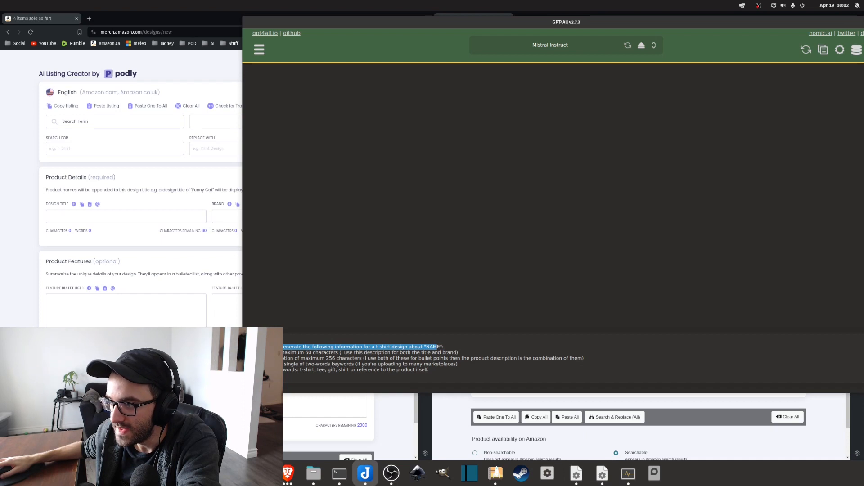
{"action": "left_click", "coordinate": [440, 347]}
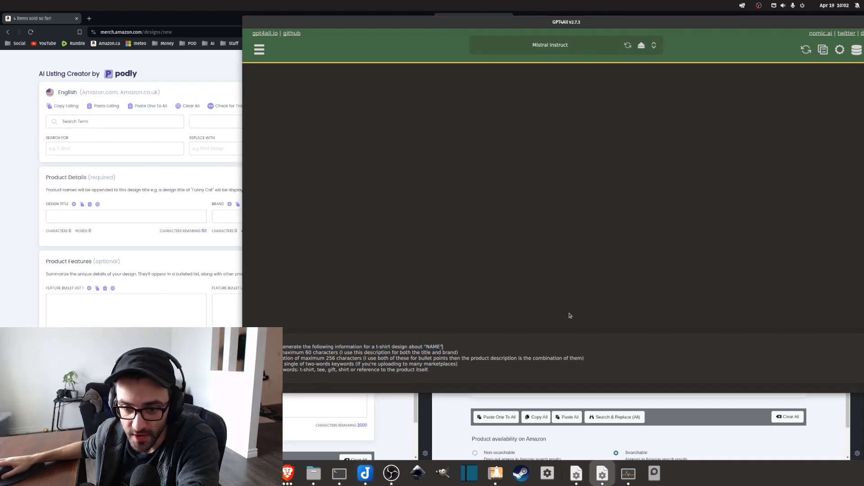
{"action": "key", "text": "BackSpace"}
{"action": "key", "text": "BackSpace"}
{"action": "key", "text": "BackSpace"}
{"action": "key", "text": "BackSpace"}
{"action": "type", "text": "A heart shape inside a flower with the word \"Mom\" written inside in cursive script. simple black design. white background. vector illustration"}
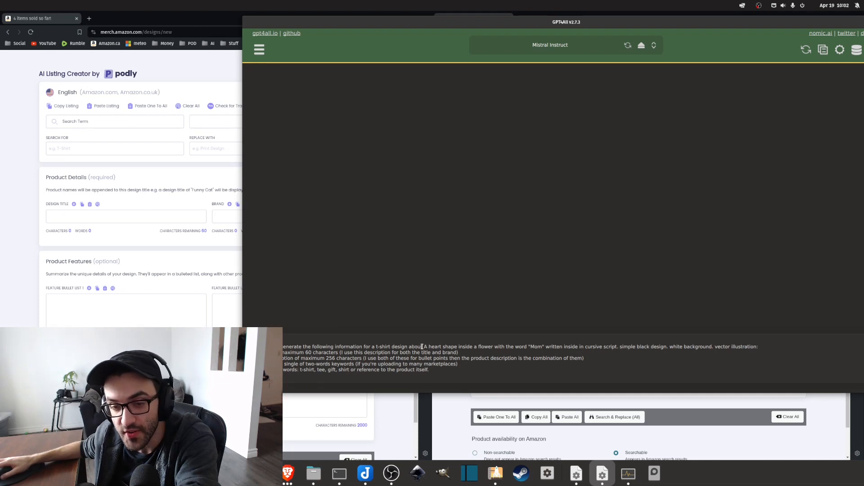
{"action": "left_click_drag", "start_coordinate": [425, 347], "coordinate": [750, 349]}
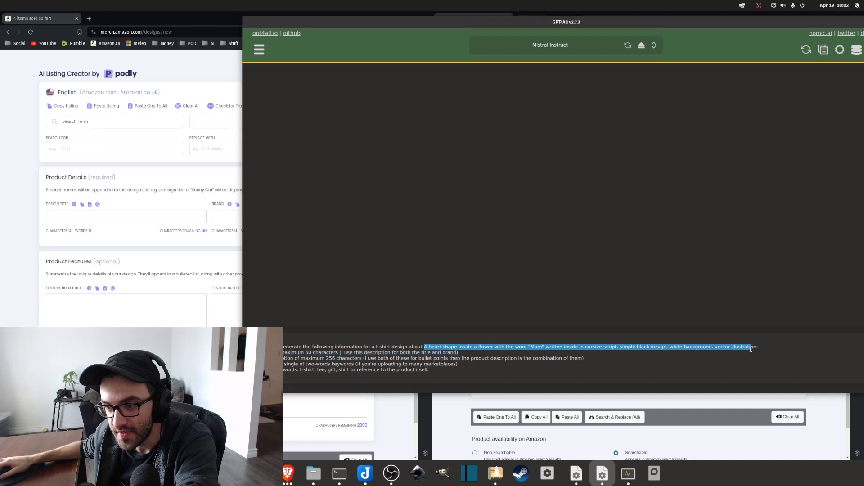
{"action": "left_click_drag", "start_coordinate": [656, 23], "coordinate": [524, 39]}
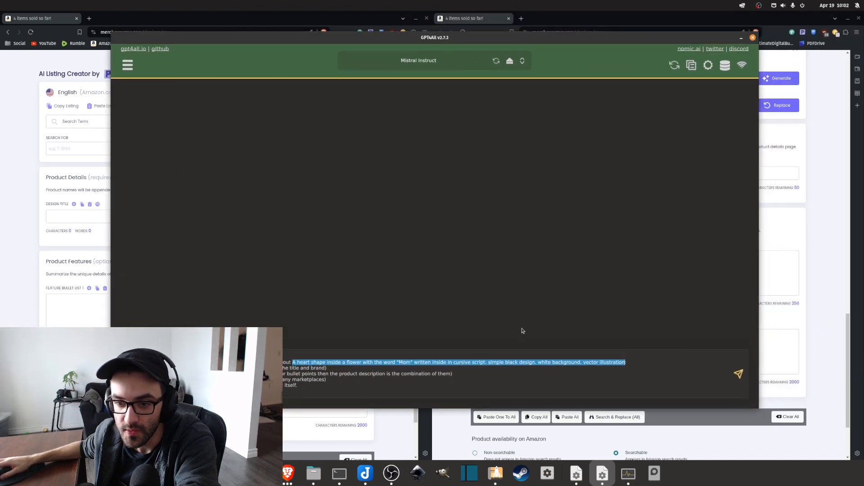
Generate the listing text from the prompt in GPT4All and copy the generated title "Mommy Flower Heart" into the first page's design title.
{"action": "left_click", "coordinate": [738, 374]}
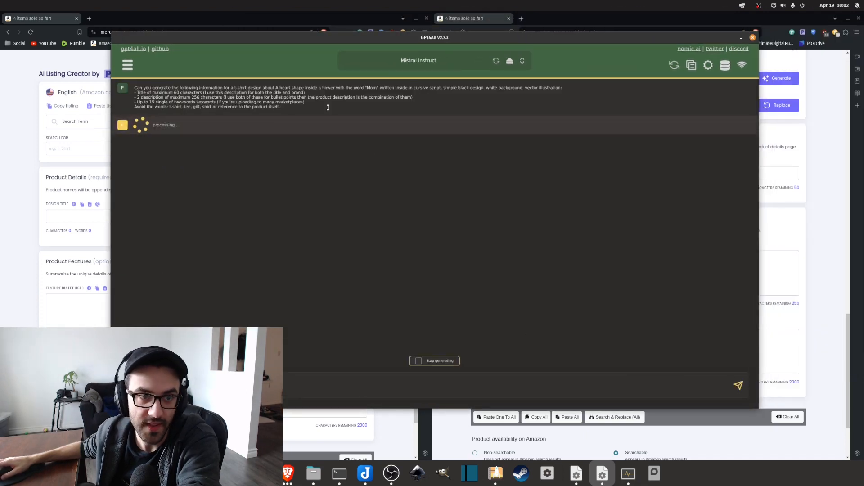
{"action": "left_click_drag", "start_coordinate": [423, 45], "coordinate": [468, 52]}
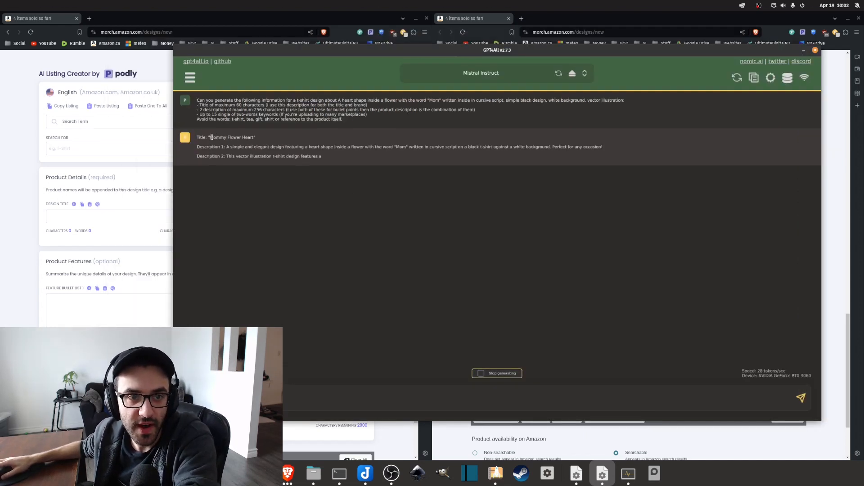
{"action": "left_click_drag", "start_coordinate": [210, 137], "coordinate": [255, 138]}
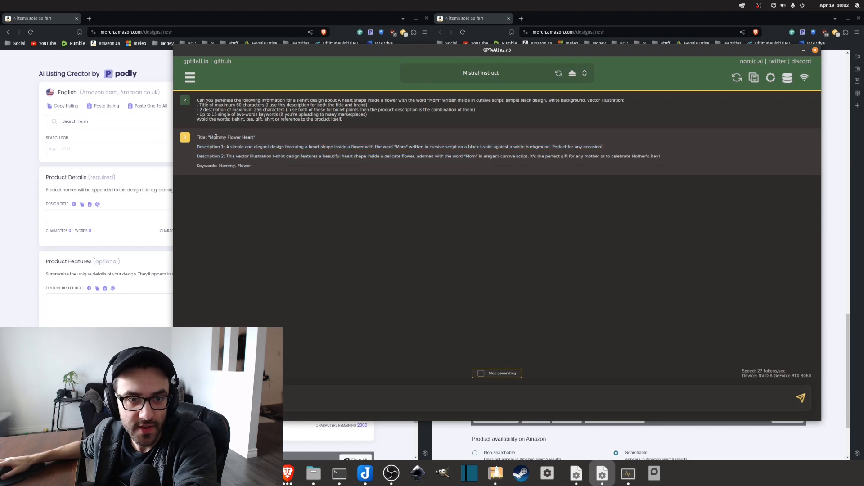
{"action": "left_click_drag", "start_coordinate": [344, 57], "coordinate": [356, 59]}
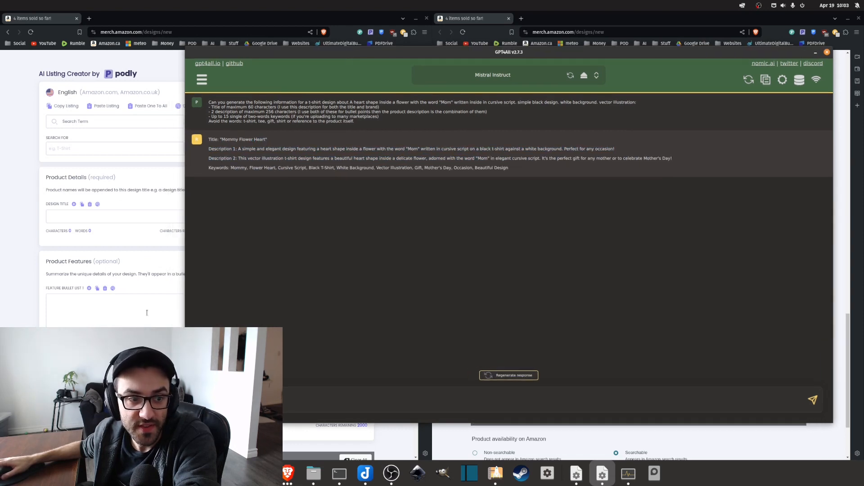
{"action": "left_click_drag", "start_coordinate": [304, 54], "coordinate": [446, 67]}
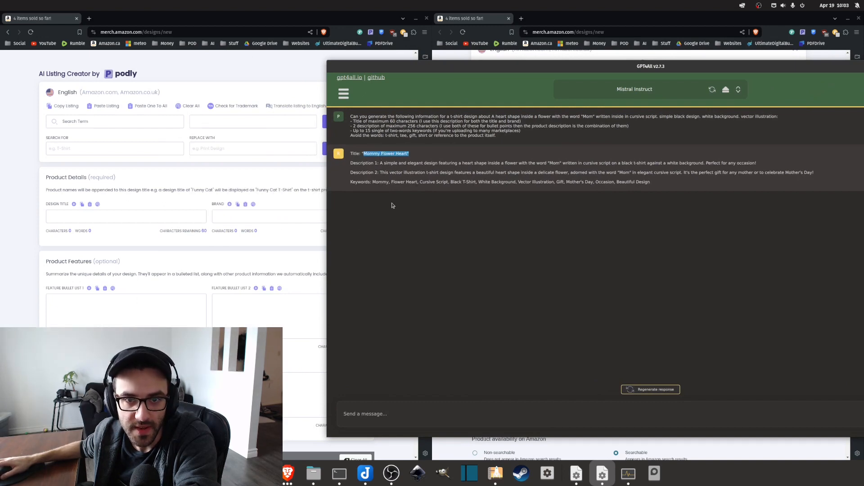
{"action": "left_click", "coordinate": [91, 218]}
{"action": "type", "text": "Mommy Flower Heart\""}
{"action": "left_click", "coordinate": [463, 177]}
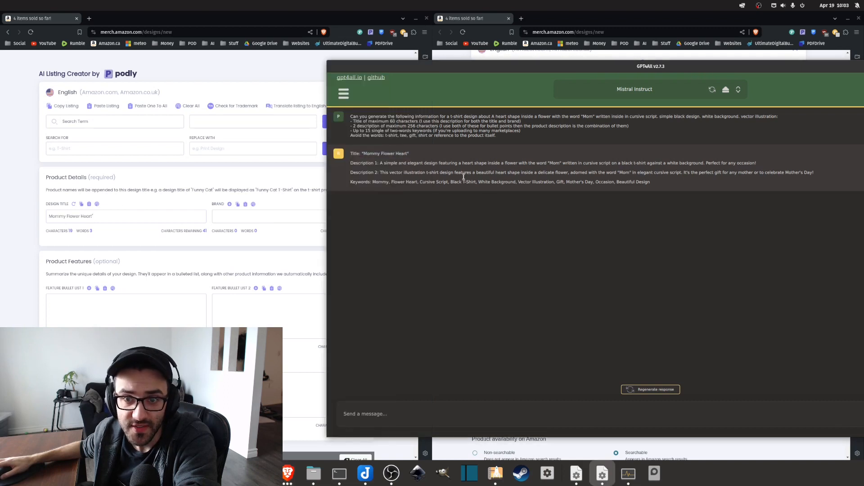
Copy the generated Description 1 into the first page's feature bullet 1 and replace "t-shirt" with "graphic".
{"action": "left_click_drag", "start_coordinate": [380, 163], "coordinate": [761, 163]}
{"action": "key", "text": "ctrl+c"}
{"action": "left_click", "coordinate": [126, 311]}
{"action": "key", "text": "ctrl+v"}
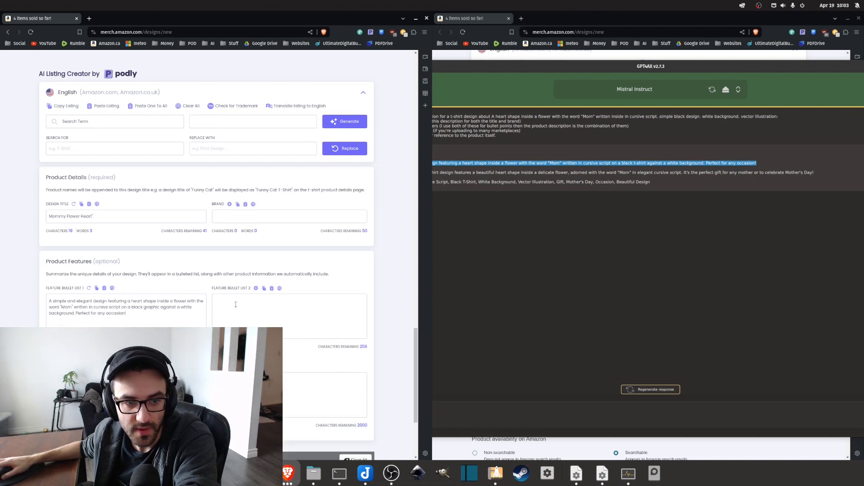
Copy the generated Description 2 into the first page's feature bullet 2, replace "t-shirt" with "design" and remove "gift".
{"action": "left_click_drag", "start_coordinate": [813, 173], "coordinate": [387, 174]}
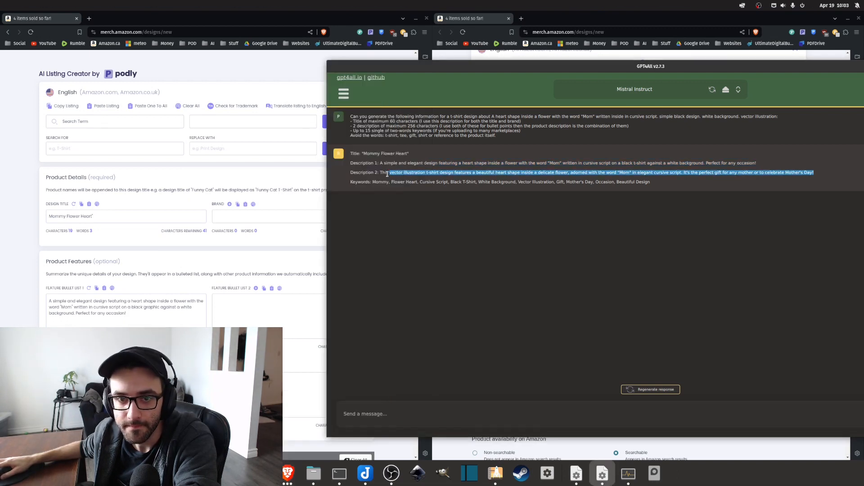
{"action": "key", "text": "ctrl+c"}
{"action": "left_click", "coordinate": [270, 310]}
{"action": "key", "text": "ctrl+v"}
{"action": "scroll", "coordinate": [251, 327], "scroll_direction": "down", "scroll_amount": 1}
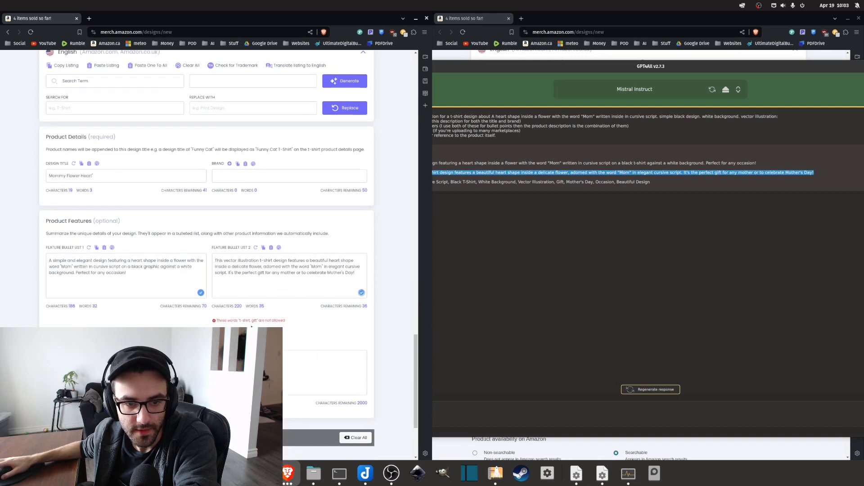
{"action": "left_click", "coordinate": [611, 23]}
{"action": "scroll", "coordinate": [118, 309], "scroll_direction": "down", "scroll_amount": 1}
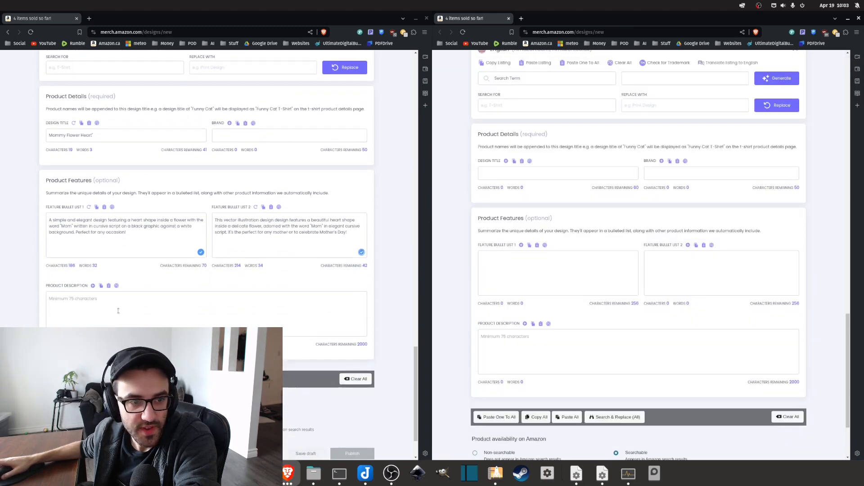
Copy the text of both feature bullets, one after the other, into the first page's product description.
{"action": "left_click", "coordinate": [147, 220]}
{"action": "key", "text": "ctrl+a"}
{"action": "key", "text": "ctrl+c"}
{"action": "left_click", "coordinate": [113, 322]}
{"action": "key", "text": "ctrl+v"}
{"action": "left_click", "coordinate": [288, 230]}
{"action": "key", "text": "ctrl+a"}
{"action": "key", "text": "ctrl+c"}
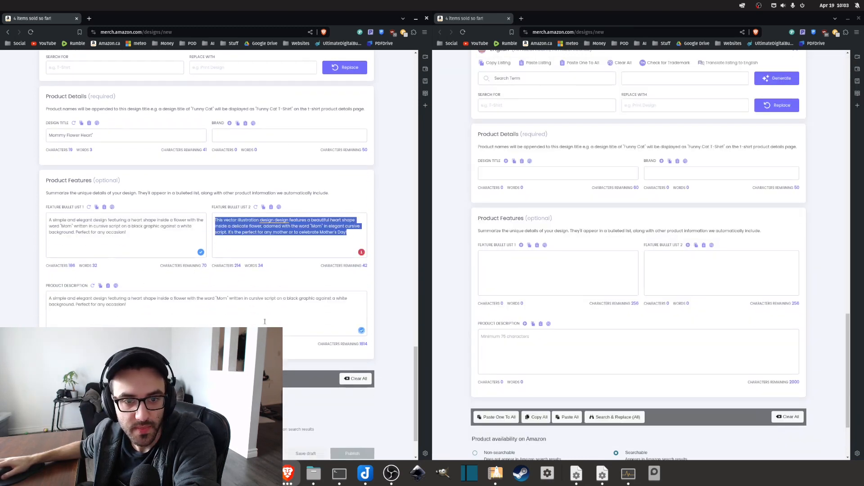
{"action": "left_click", "coordinate": [243, 307]}
{"action": "key", "text": "ctrl+v"}
Remove the trailing quotation mark from the first page's design title and copy the title into the brand field.
{"action": "scroll", "coordinate": [225, 270], "scroll_direction": "up", "scroll_amount": 3}
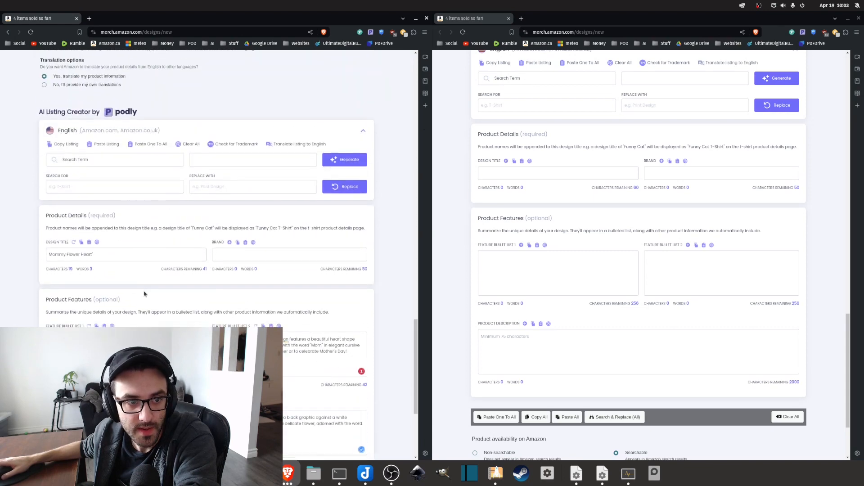
{"action": "scroll", "coordinate": [214, 239], "scroll_direction": "down", "scroll_amount": 2}
{"action": "key", "text": "BackSpace"}
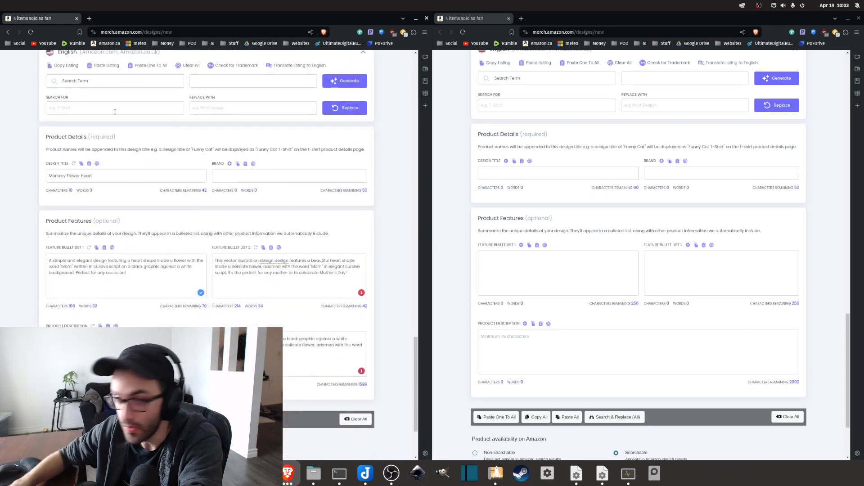
{"action": "key", "text": "ctrl+a"}
{"action": "key", "text": "ctrl+c"}
{"action": "left_click", "coordinate": [278, 180]}
{"action": "key", "text": "ctrl+v"}
Extend the design title to "Mommy Flower Heart Mother's Day Love Heart" and replace the brand text with the same wording.
{"action": "scroll", "coordinate": [270, 225], "scroll_direction": "up", "scroll_amount": 2}
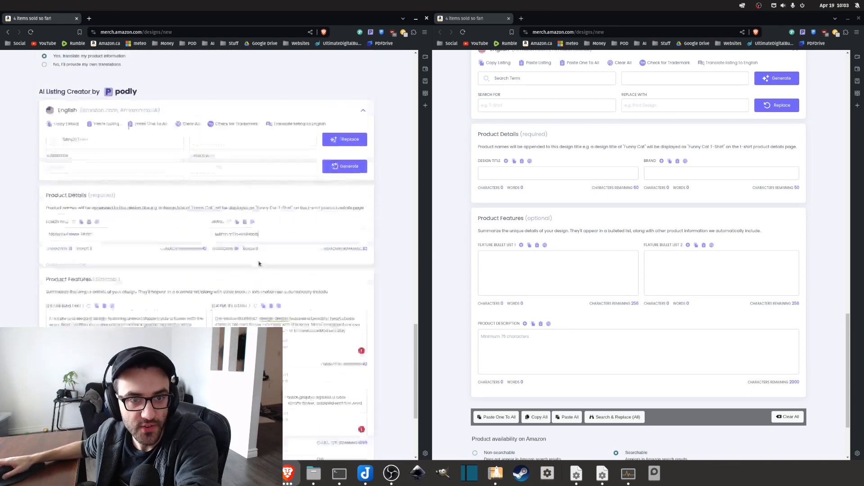
{"action": "left_click", "coordinate": [95, 259]}
{"action": "type", "text": "Mother"}
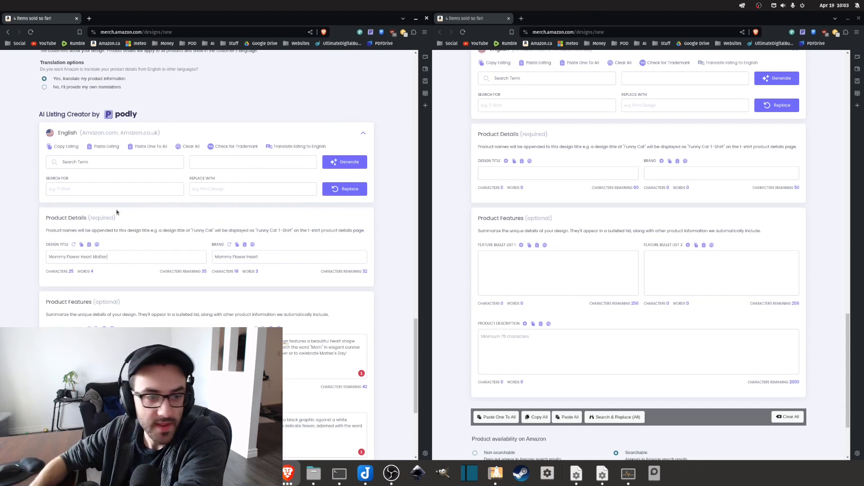
{"action": "type", "text": "'s Day"}
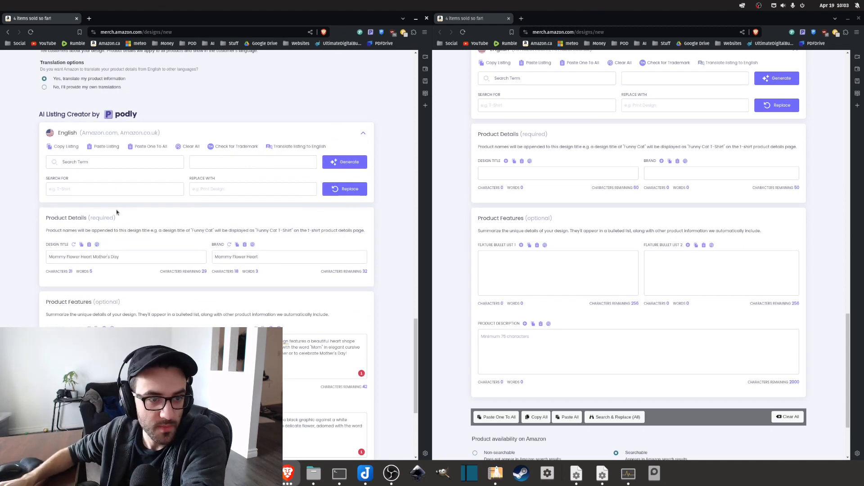
{"action": "type", "text": " Love Heart"}
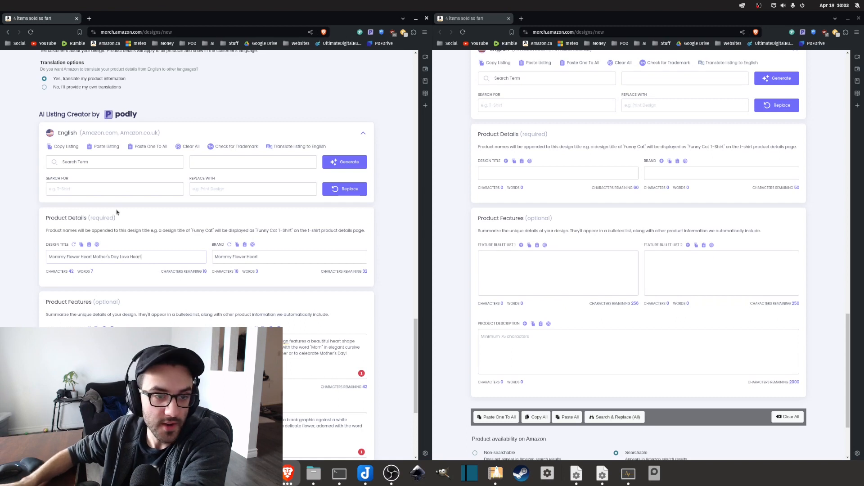
{"action": "key", "text": "ctrl+a"}
{"action": "key", "text": "ctrl+c"}
{"action": "left_click", "coordinate": [265, 256]}
{"action": "key", "text": "ctrl+a"}
{"action": "key", "text": "ctrl+v"}
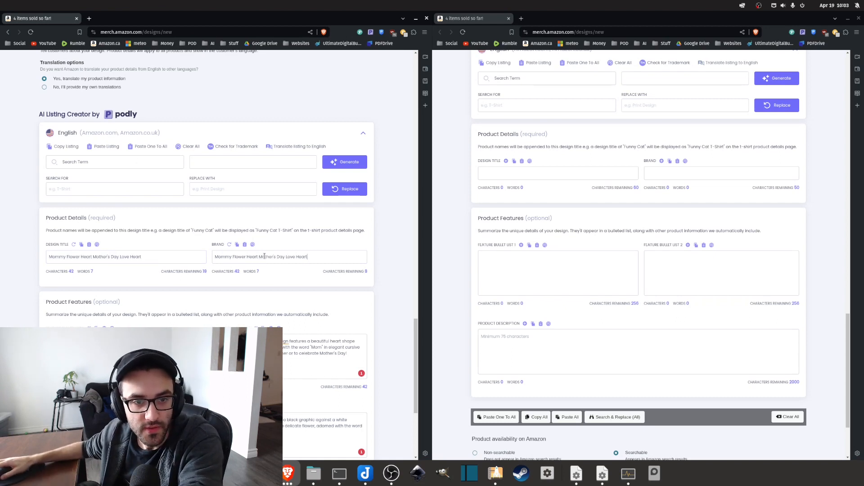
Copy the whole English listing from the first page and paste it into the second page's listing.
{"action": "left_click", "coordinate": [65, 147]}
{"action": "scroll", "coordinate": [585, 180], "scroll_direction": "up", "scroll_amount": 2}
{"action": "left_click", "coordinate": [538, 146]}
{"action": "scroll", "coordinate": [633, 305], "scroll_direction": "up", "scroll_amount": 5}
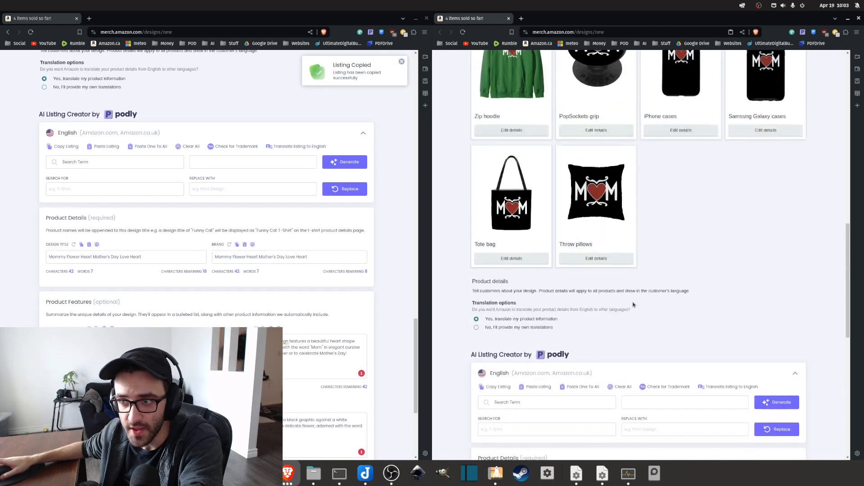
{"action": "scroll", "coordinate": [633, 305], "scroll_direction": "down", "scroll_amount": 4}
Delete the duplicated word "design" from the first page's feature bullet 2 and product description.
{"action": "scroll", "coordinate": [317, 331], "scroll_direction": "down", "scroll_amount": 4}
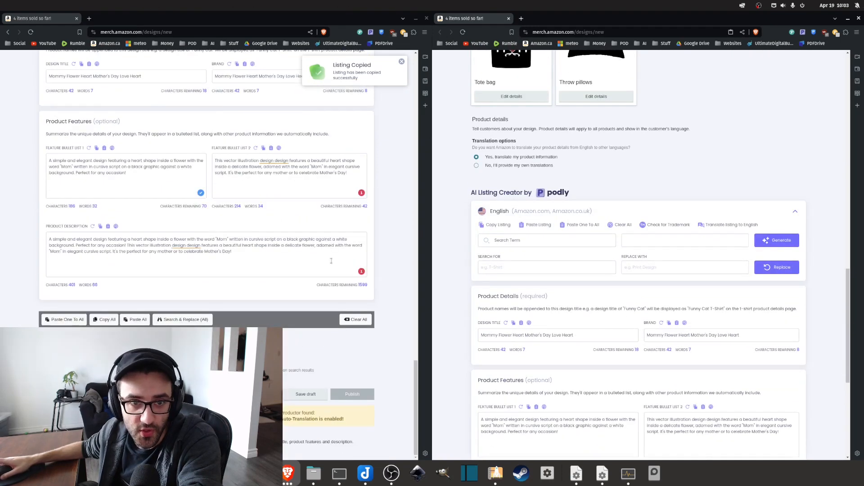
{"action": "right_click", "coordinate": [266, 161]}
{"action": "key", "text": "Escape"}
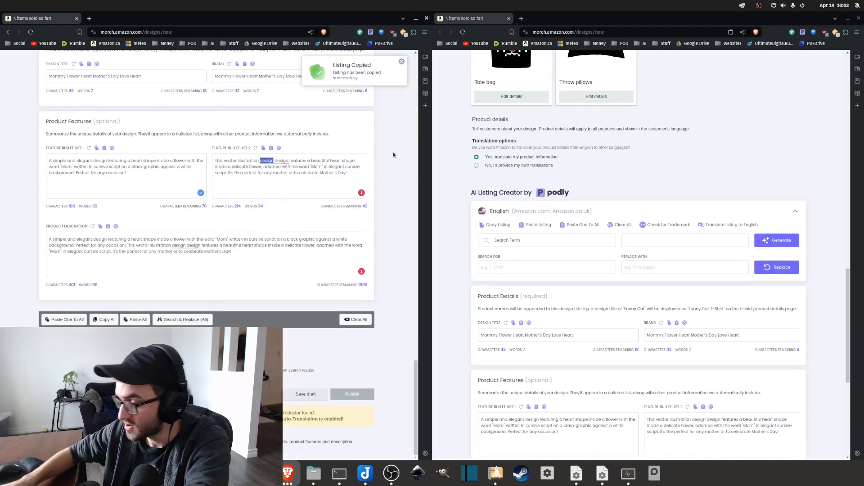
{"action": "key", "text": "BackSpace"}
{"action": "key", "text": "BackSpace"}
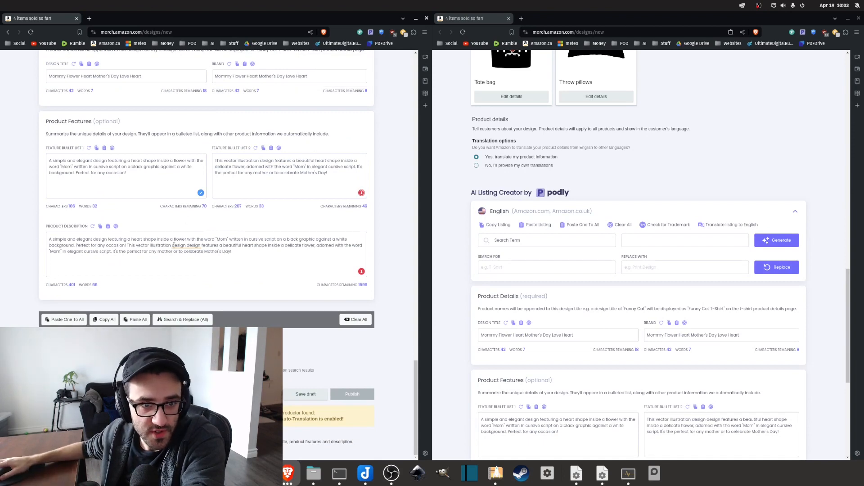
{"action": "double_click", "coordinate": [179, 246]}
{"action": "key", "text": "BackSpace"}
{"action": "key", "text": "BackSpace"}
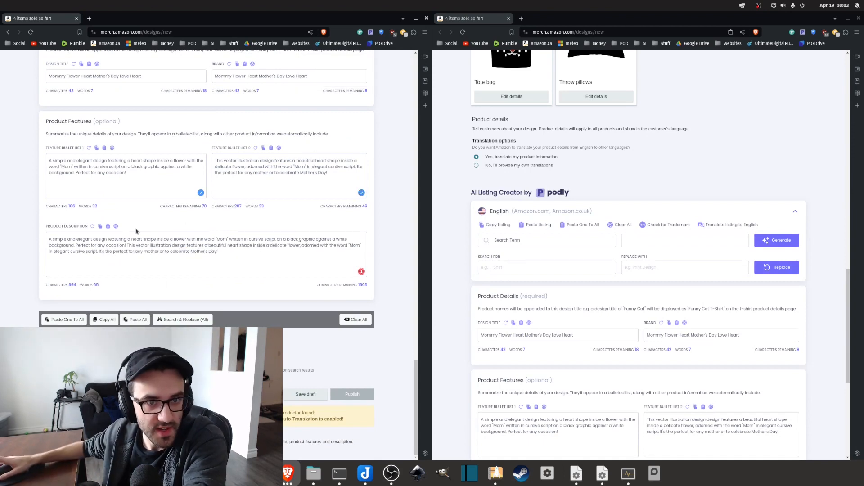
Copy the corrected listing from the first page and paste it over the second page's listing.
{"action": "scroll", "coordinate": [137, 231], "scroll_direction": "up", "scroll_amount": 5}
{"action": "left_click", "coordinate": [63, 209]}
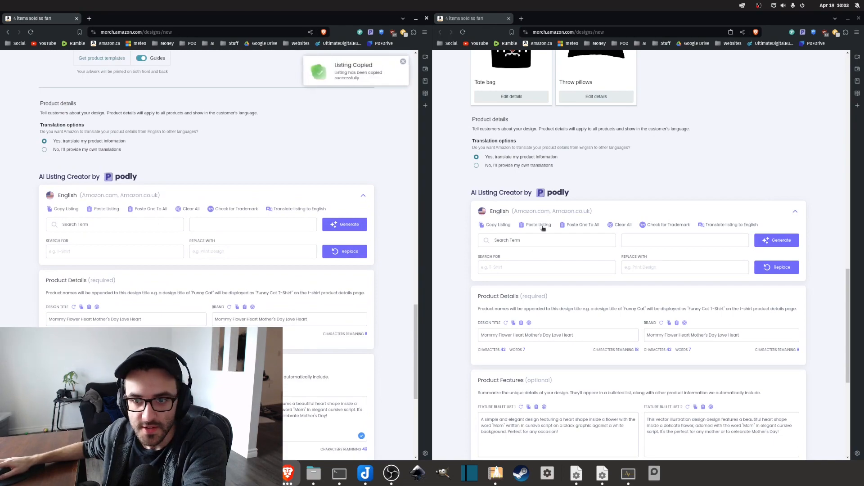
{"action": "left_click", "coordinate": [539, 225]}
Review the product previews and daily limit notice on both pages, and the first page's completed listing fields.
{"action": "scroll", "coordinate": [650, 351], "scroll_direction": "up", "scroll_amount": 5}
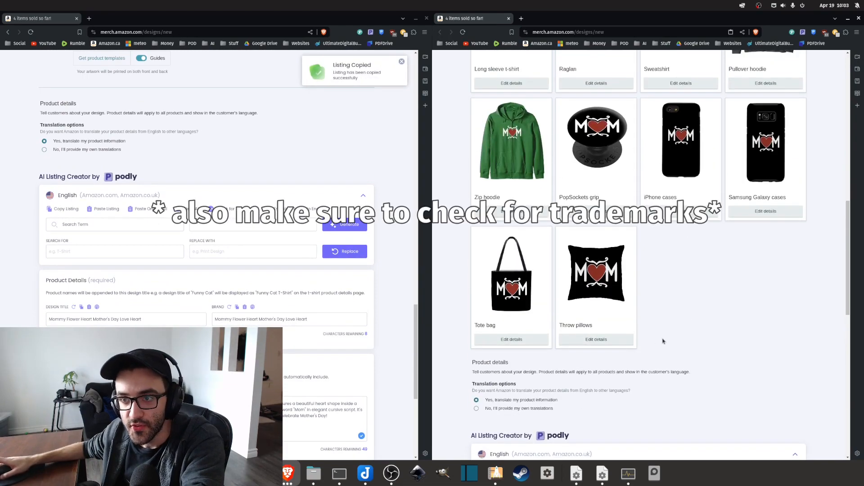
{"action": "scroll", "coordinate": [663, 341], "scroll_direction": "up", "scroll_amount": 10}
{"action": "scroll", "coordinate": [94, 270], "scroll_direction": "up", "scroll_amount": 5}
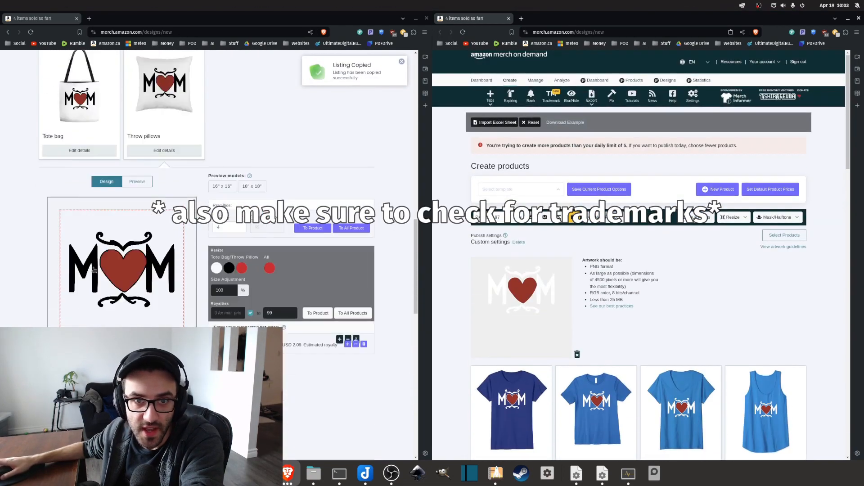
{"action": "scroll", "coordinate": [94, 269], "scroll_direction": "up", "scroll_amount": 10}
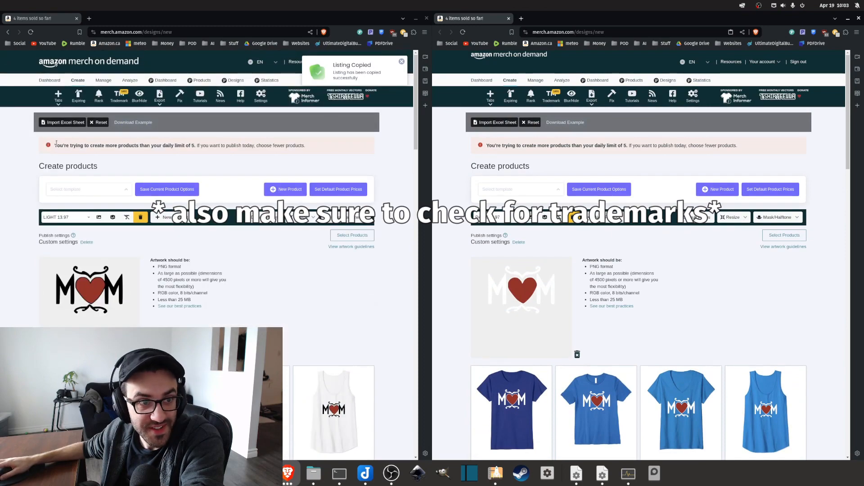
{"action": "left_click_drag", "start_coordinate": [56, 144], "coordinate": [195, 150]}
{"action": "scroll", "coordinate": [247, 319], "scroll_direction": "down", "scroll_amount": 15}
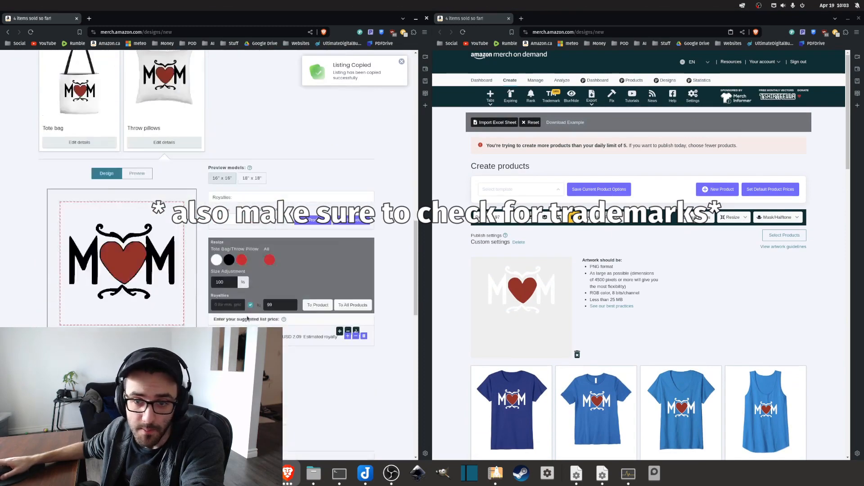
{"action": "scroll", "coordinate": [247, 319], "scroll_direction": "down", "scroll_amount": 10}
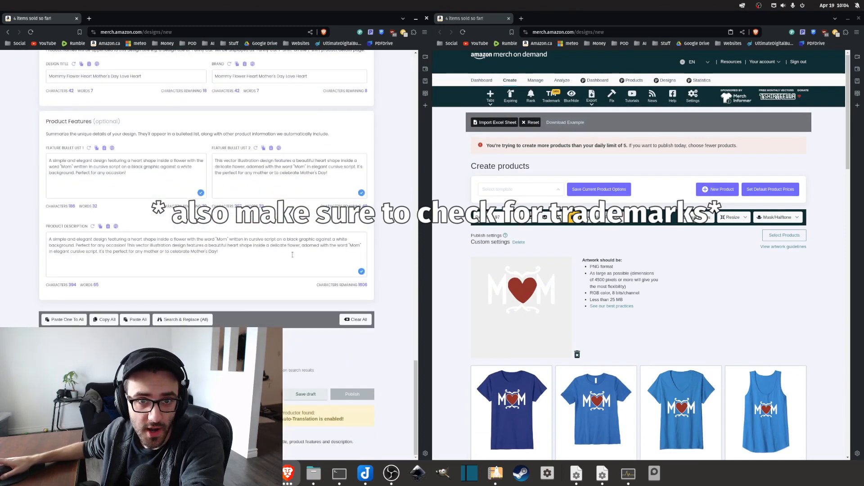
Review the generated keywords in GPT4All, move its window out of the way, and return to the first page's AI listing creator.
{"action": "scroll", "coordinate": [293, 255], "scroll_direction": "up", "scroll_amount": 3}
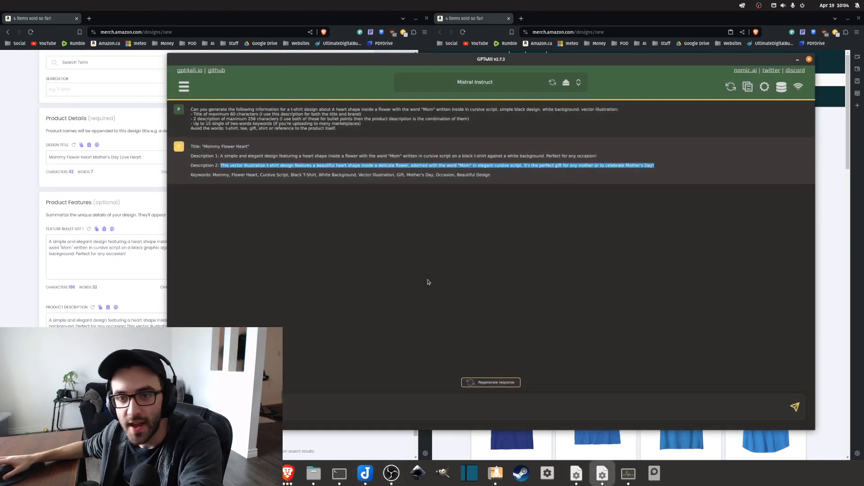
{"action": "left_click_drag", "start_coordinate": [197, 174], "coordinate": [222, 176]}
{"action": "left_click", "coordinate": [377, 185]}
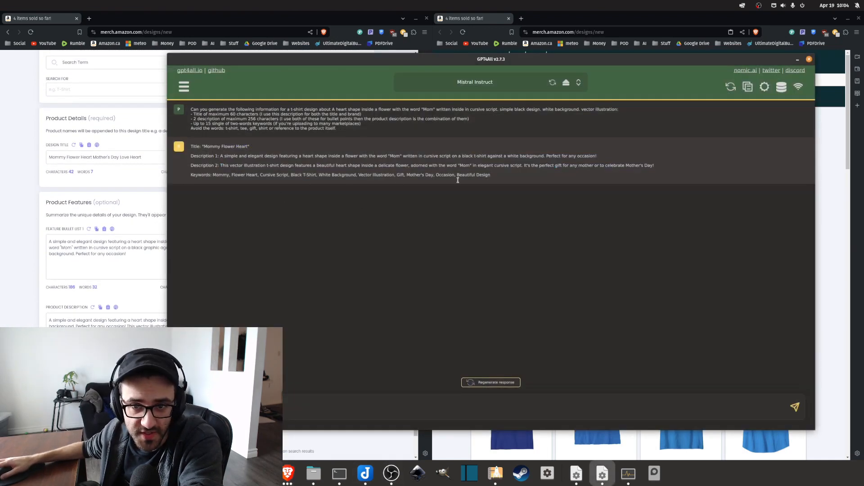
{"action": "left_click_drag", "start_coordinate": [473, 64], "coordinate": [863, 75]}
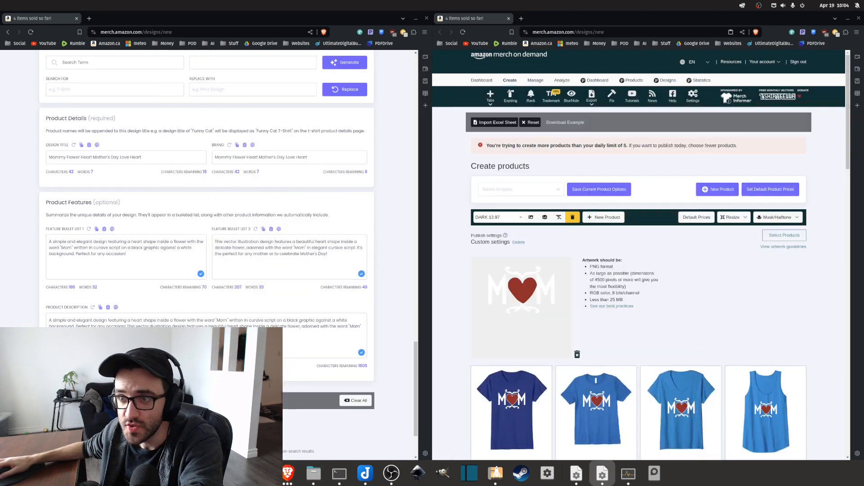
{"action": "scroll", "coordinate": [338, 281], "scroll_direction": "up", "scroll_amount": 15}
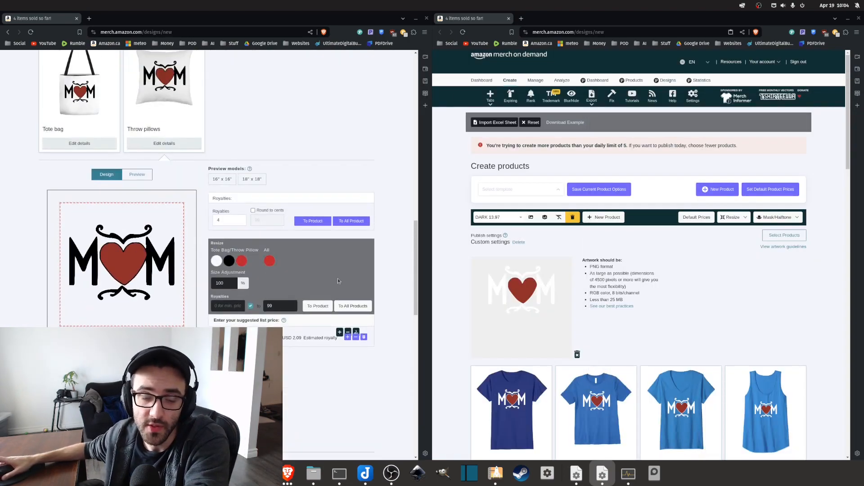
{"action": "scroll", "coordinate": [338, 281], "scroll_direction": "up", "scroll_amount": 5}
{"action": "scroll", "coordinate": [460, 284], "scroll_direction": "down", "scroll_amount": 6}
{"action": "scroll", "coordinate": [380, 302], "scroll_direction": "down", "scroll_amount": 8}
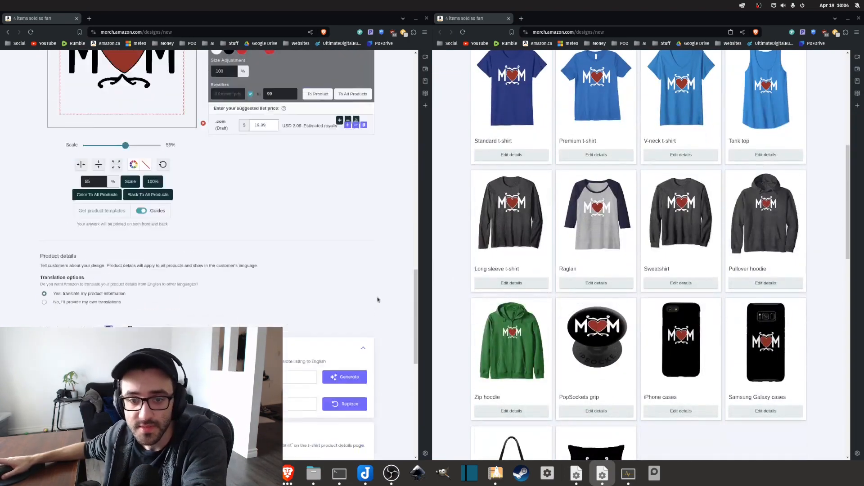
{"action": "scroll", "coordinate": [378, 299], "scroll_direction": "down", "scroll_amount": 3}
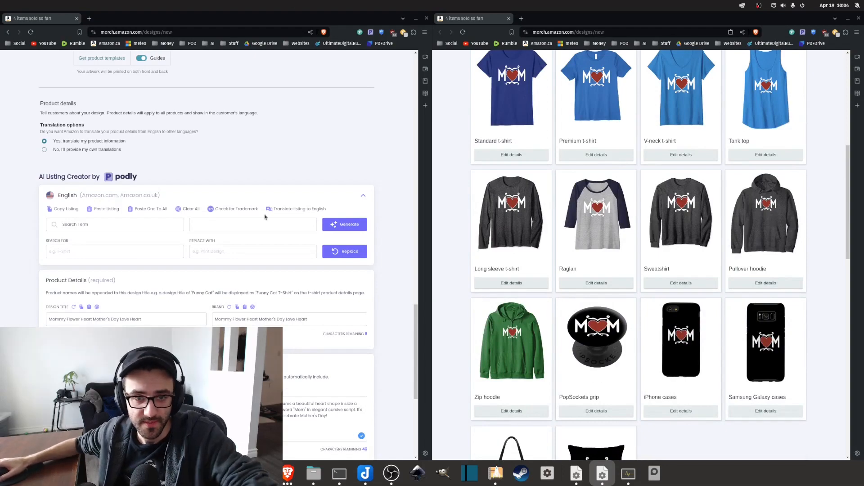